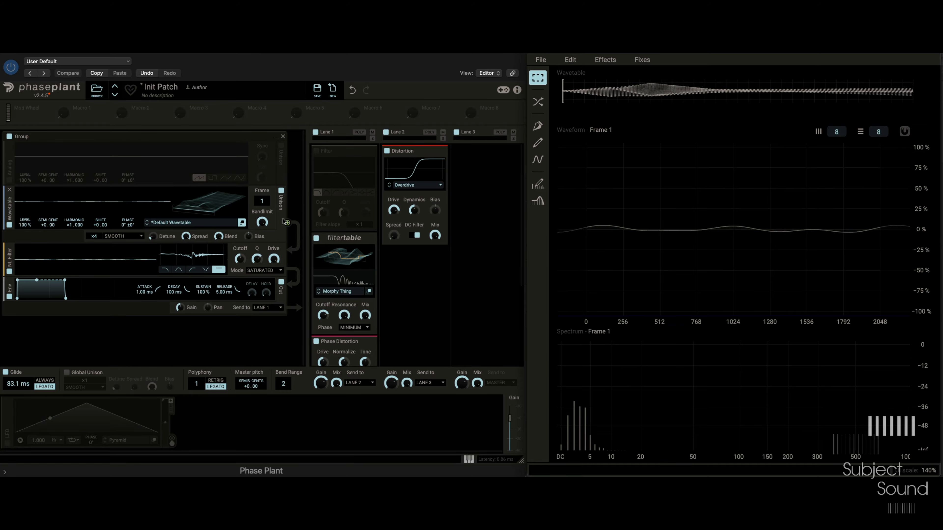
Sweep the frame of the existing patch's wavetable generator to audition how its sound changes
{"action": "left_click_drag", "start_coordinate": [262, 202], "coordinate": [263, 202]}
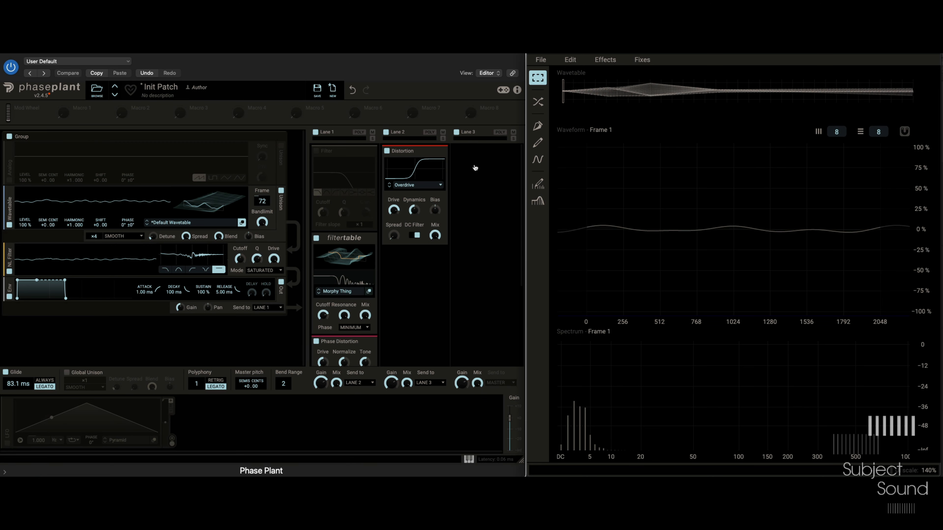
{"action": "left_click_drag", "start_coordinate": [262, 202], "coordinate": [262, 201]}
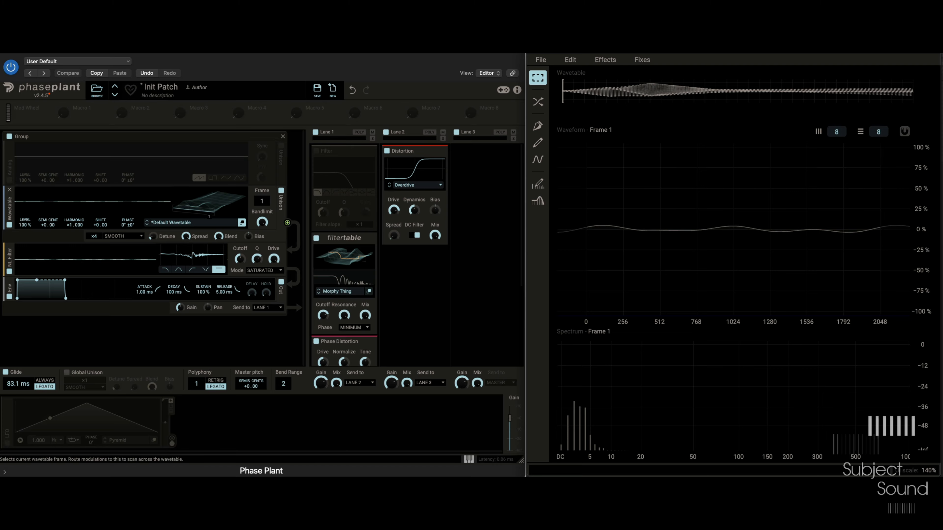
{"action": "mouse_move", "coordinate": [262, 201]}
{"action": "left_mouse_down"}
{"action": "mouse_move", "coordinate": [262, 160]}
{"action": "mouse_move", "coordinate": [261, 201]}
{"action": "left_mouse_up"}
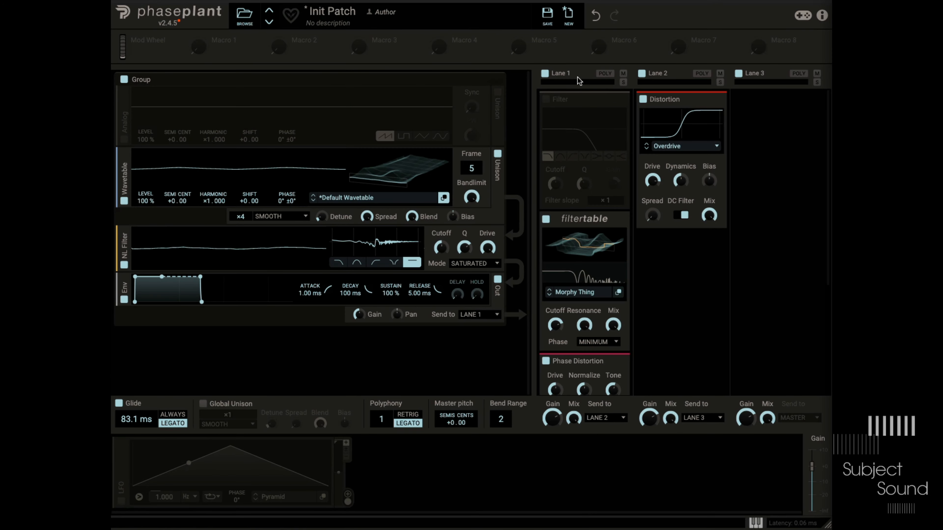
Add a Wavetable generator to an empty patch and open its wavetable editor beside the synth window
{"action": "left_click", "coordinate": [332, 89]}
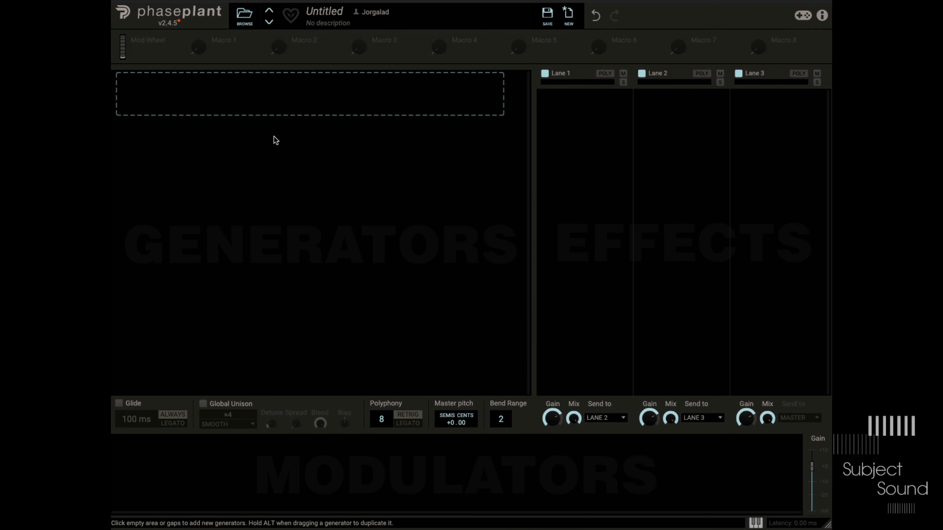
{"action": "left_click", "coordinate": [274, 105]}
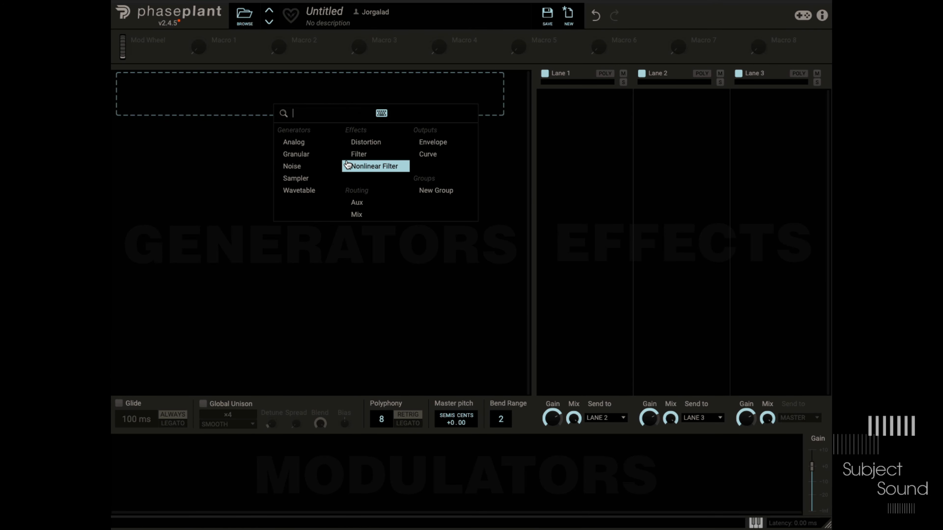
{"action": "left_click", "coordinate": [311, 191]}
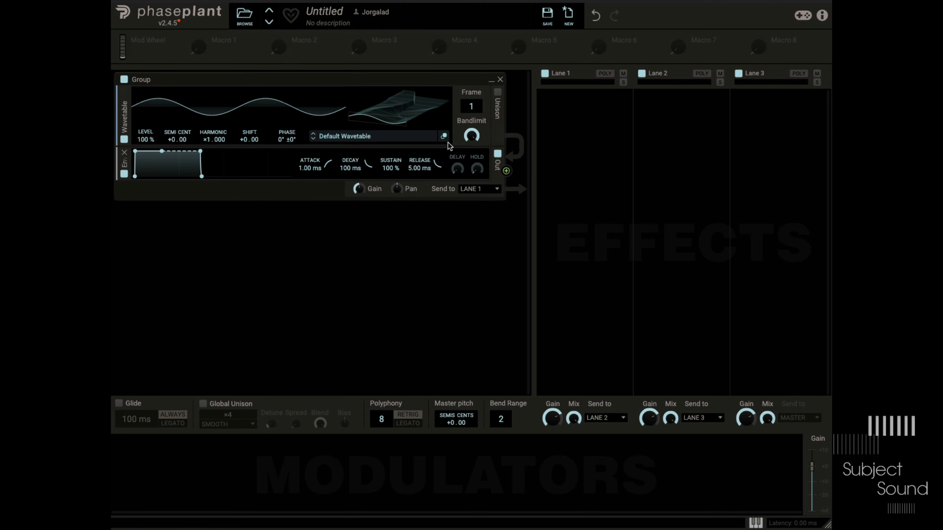
{"action": "left_click", "coordinate": [445, 138]}
{"action": "left_click_drag", "start_coordinate": [596, 44], "coordinate": [942, 19]}
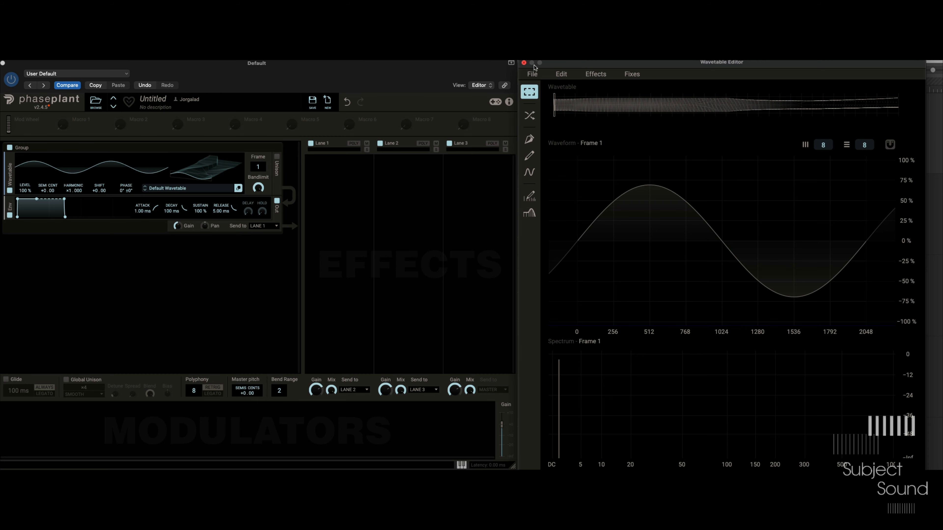
Create a wavetable from the sample RisingBassDWidening.aif and accept the conversion
{"action": "left_click", "coordinate": [531, 74]}
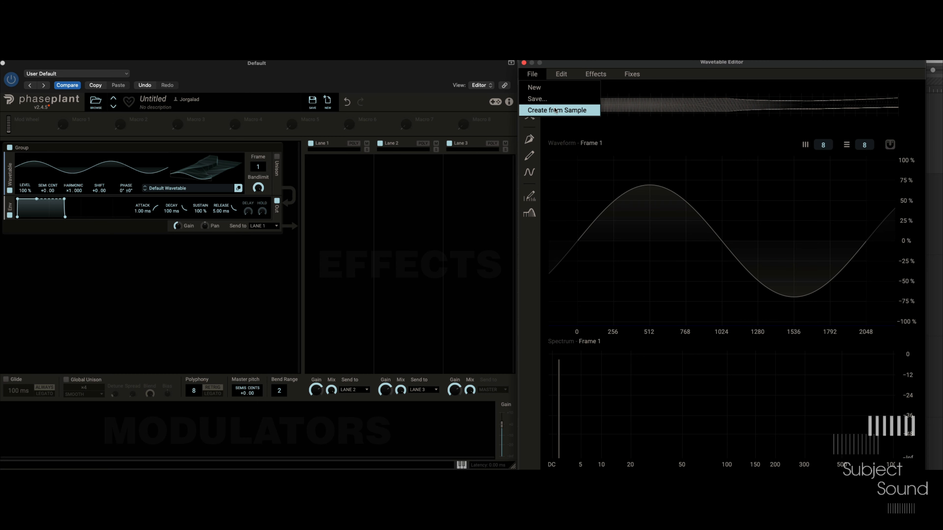
{"action": "left_click", "coordinate": [593, 108]}
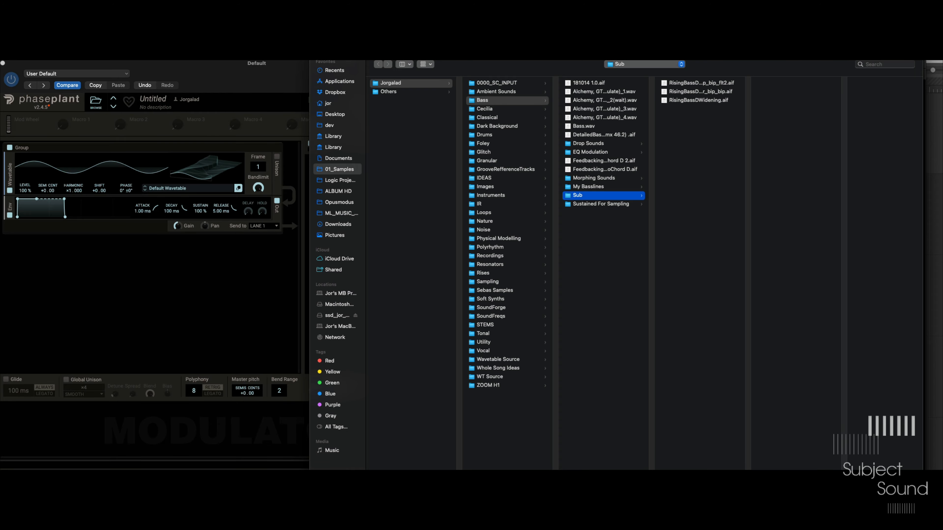
{"action": "left_click", "coordinate": [700, 100]}
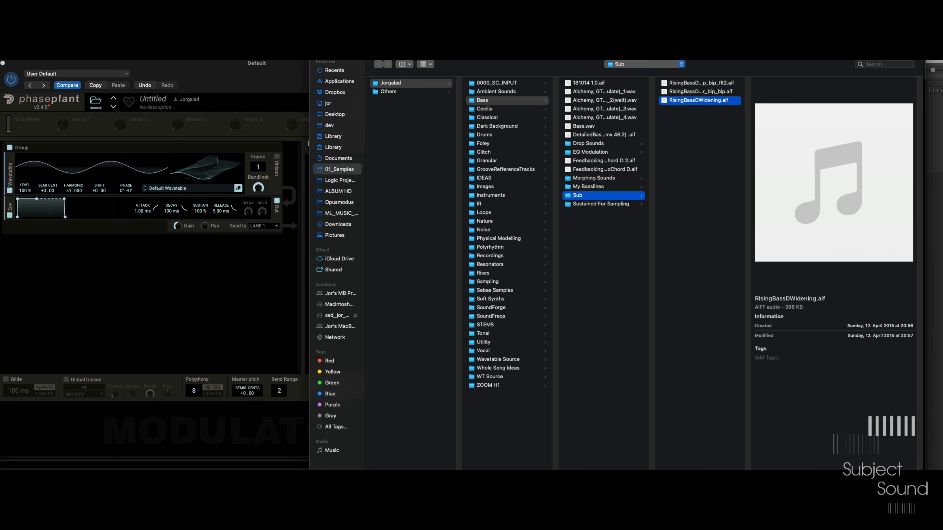
{"action": "key", "text": "Return"}
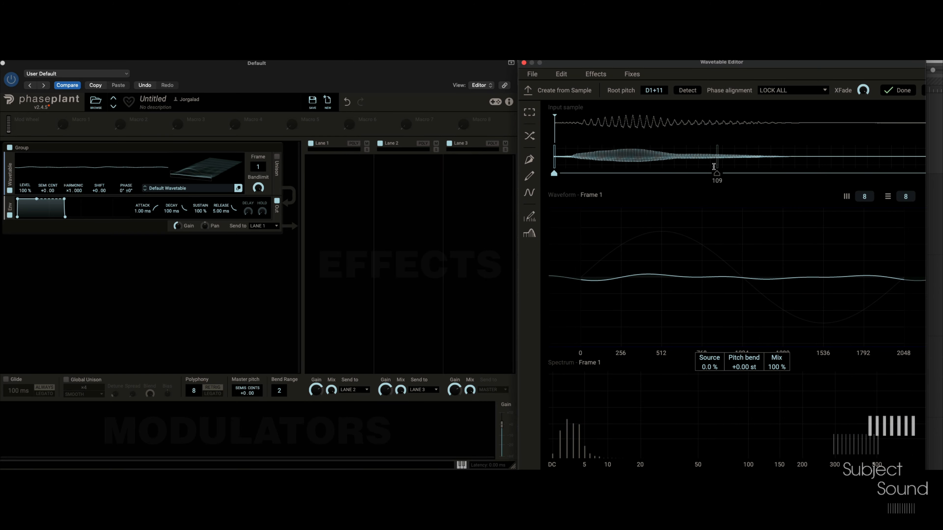
{"action": "left_click_drag", "start_coordinate": [714, 166], "coordinate": [655, 166]}
{"action": "left_click", "coordinate": [907, 91]}
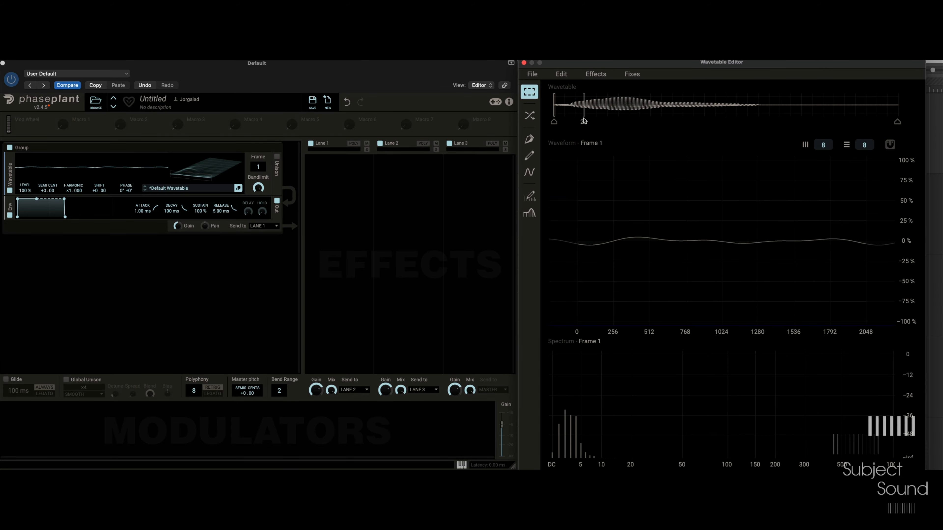
Import RisingBassDWidening.aif again as the source sample and widen the editor window to reach the last frames
{"action": "mouse_move", "coordinate": [554, 124]}
{"action": "left_mouse_down"}
{"action": "mouse_move", "coordinate": [731, 152]}
{"action": "mouse_move", "coordinate": [844, 154]}
{"action": "mouse_move", "coordinate": [515, 70]}
{"action": "left_mouse_up"}
{"action": "left_click", "coordinate": [527, 73]}
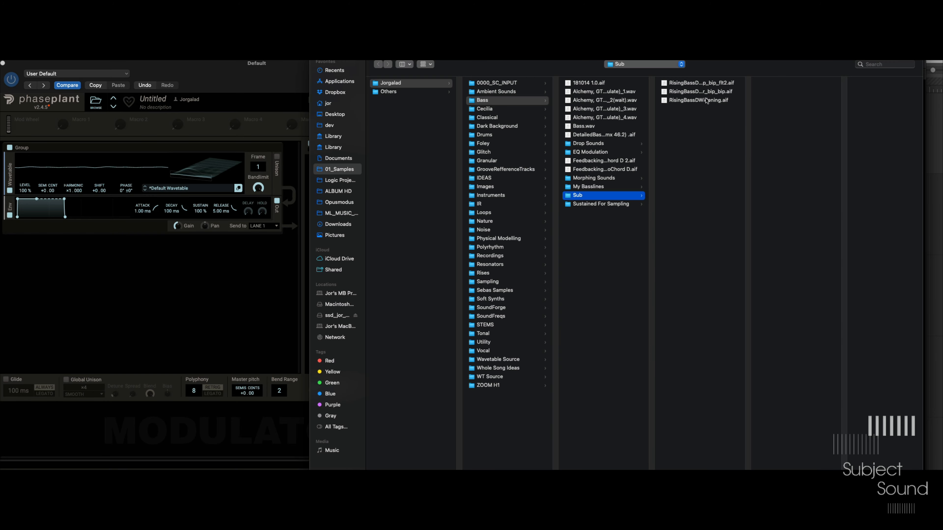
{"action": "left_click", "coordinate": [706, 100]}
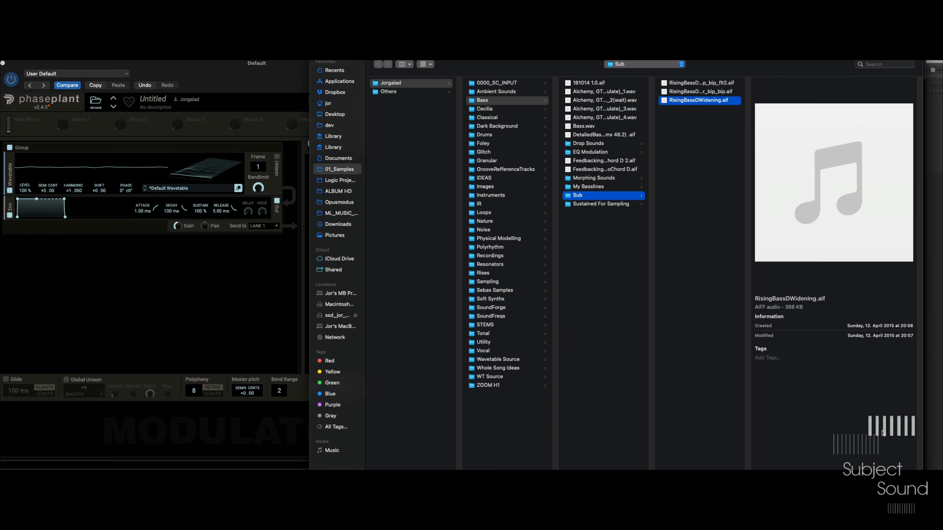
{"action": "key", "text": "Return"}
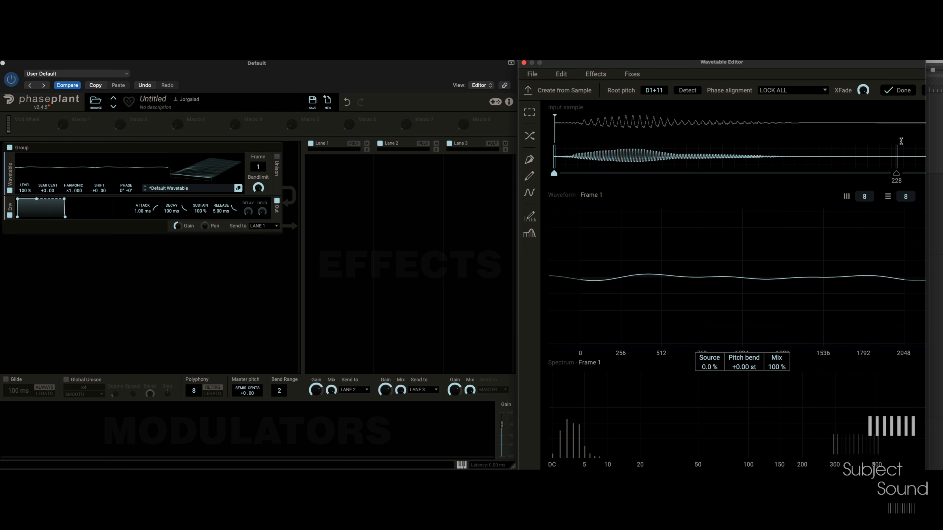
{"action": "left_click_drag", "start_coordinate": [923, 62], "coordinate": [942, 61]}
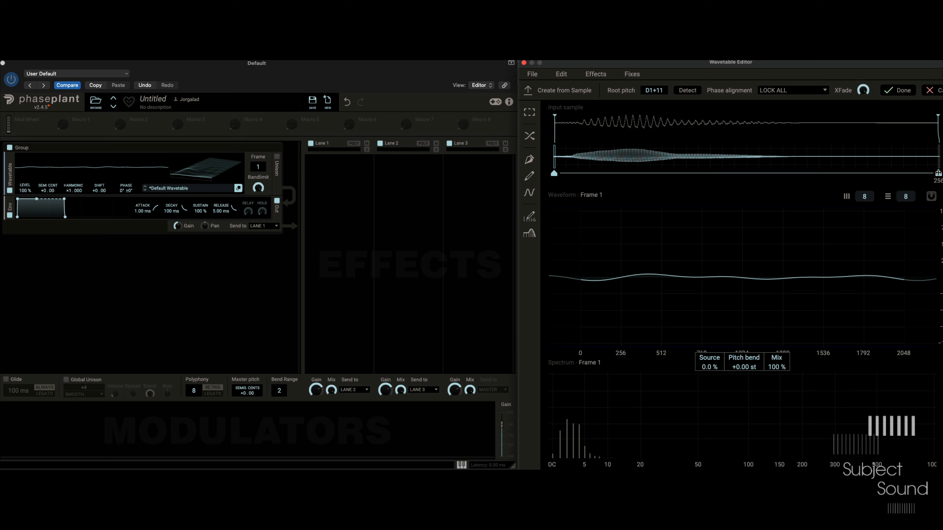
Map frame 1 to 6.9 % of the source sample and frame 134 to its 28 % position
{"action": "mouse_move", "coordinate": [939, 173]}
{"action": "left_mouse_down"}
{"action": "mouse_move", "coordinate": [659, 173]}
{"action": "mouse_move", "coordinate": [634, 147]}
{"action": "mouse_move", "coordinate": [683, 149]}
{"action": "left_mouse_up"}
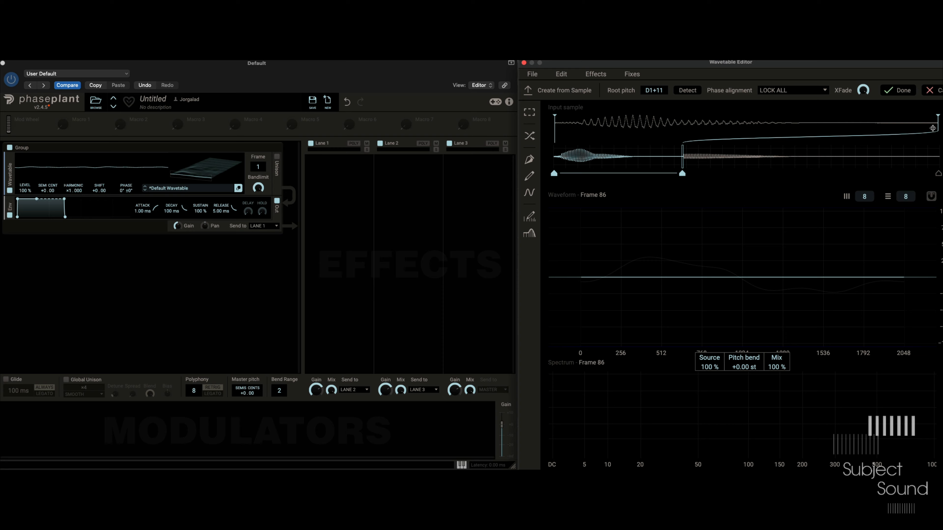
{"action": "left_click_drag", "start_coordinate": [937, 114], "coordinate": [661, 115]}
{"action": "left_click_drag", "start_coordinate": [556, 116], "coordinate": [581, 117]}
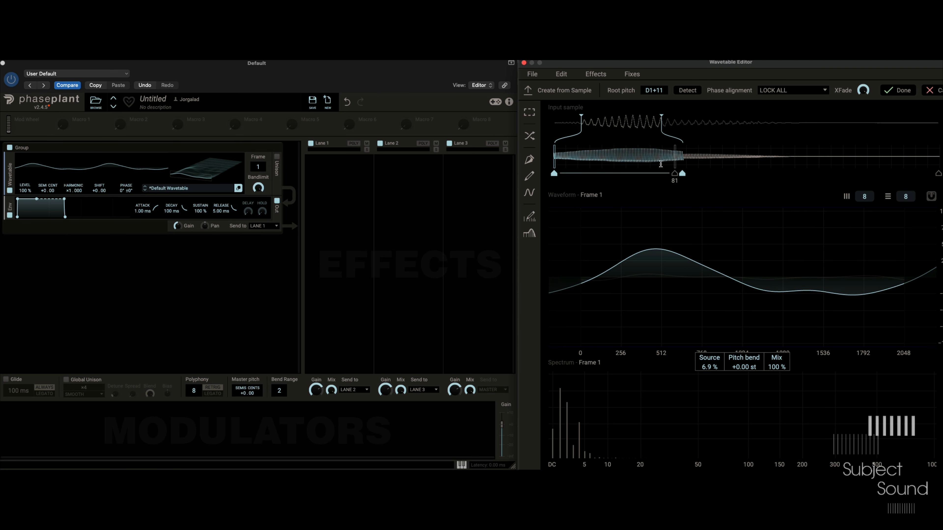
{"action": "left_click_drag", "start_coordinate": [686, 175], "coordinate": [755, 151]}
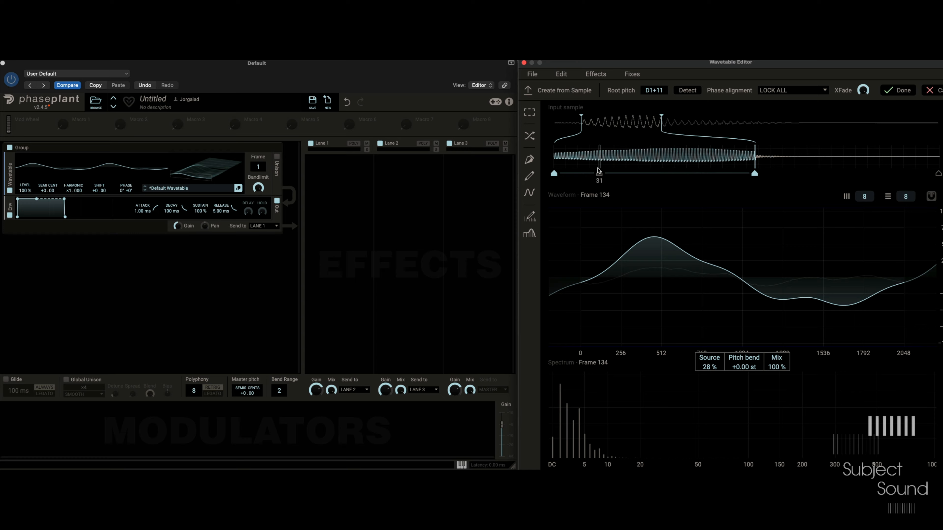
Add a marker at frame 70 and set its source position to 13 % of the sample
{"action": "left_click", "coordinate": [599, 172]}
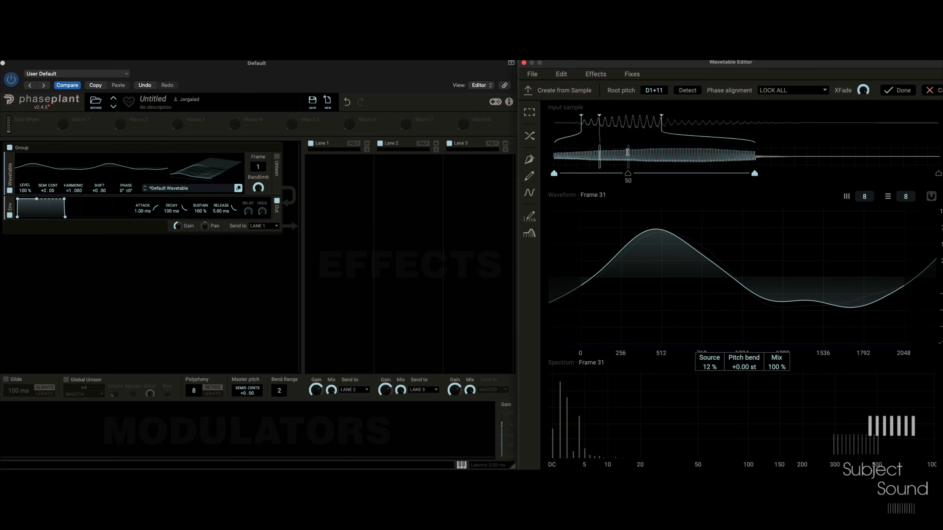
{"action": "left_click", "coordinate": [629, 155]}
{"action": "left_click_drag", "start_coordinate": [631, 155], "coordinate": [657, 155]}
{"action": "left_click_drag", "start_coordinate": [623, 116], "coordinate": [605, 116]}
{"action": "mouse_move", "coordinate": [657, 151]}
{"action": "left_mouse_down"}
{"action": "mouse_move", "coordinate": [625, 150]}
{"action": "mouse_move", "coordinate": [692, 152]}
{"action": "left_mouse_up"}
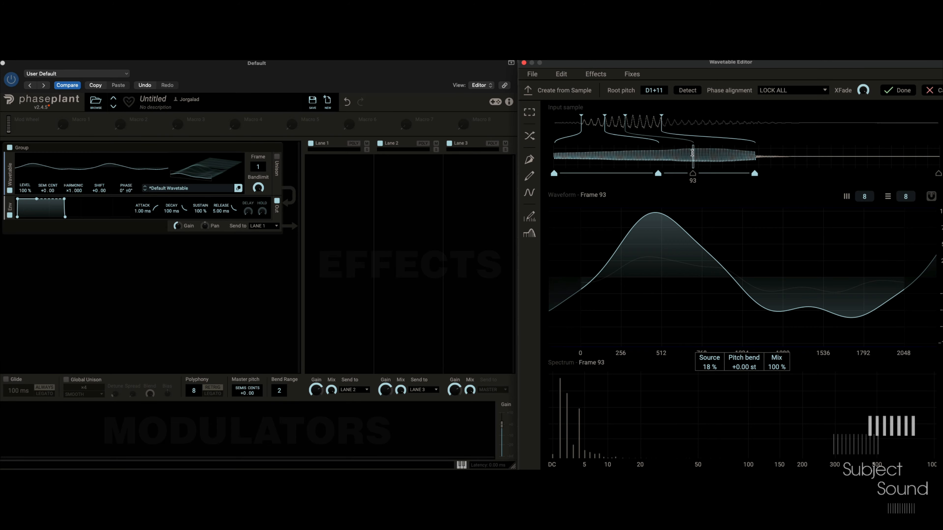
Move frame 134's source position to 37 % and add a marker at frame 92 sourced from 25 %
{"action": "left_click_drag", "start_coordinate": [661, 117], "coordinate": [696, 116]}
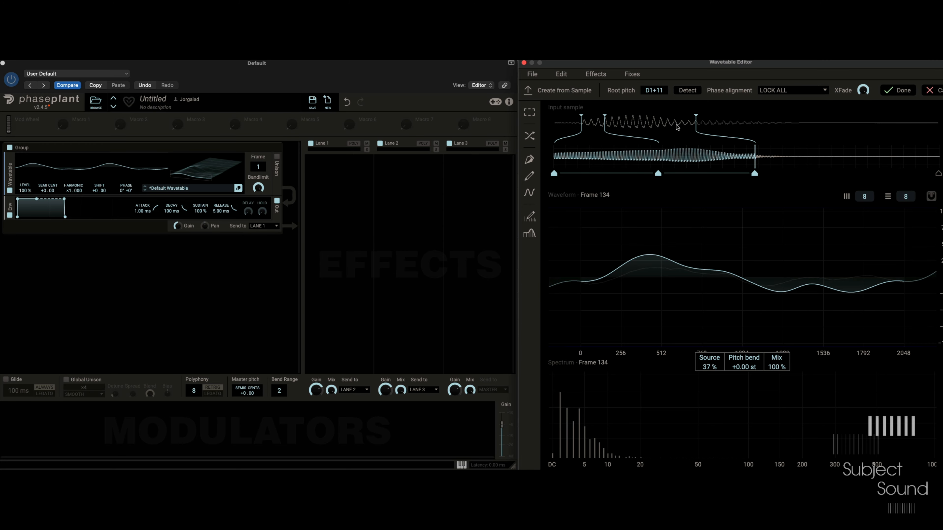
{"action": "left_click", "coordinate": [688, 148]}
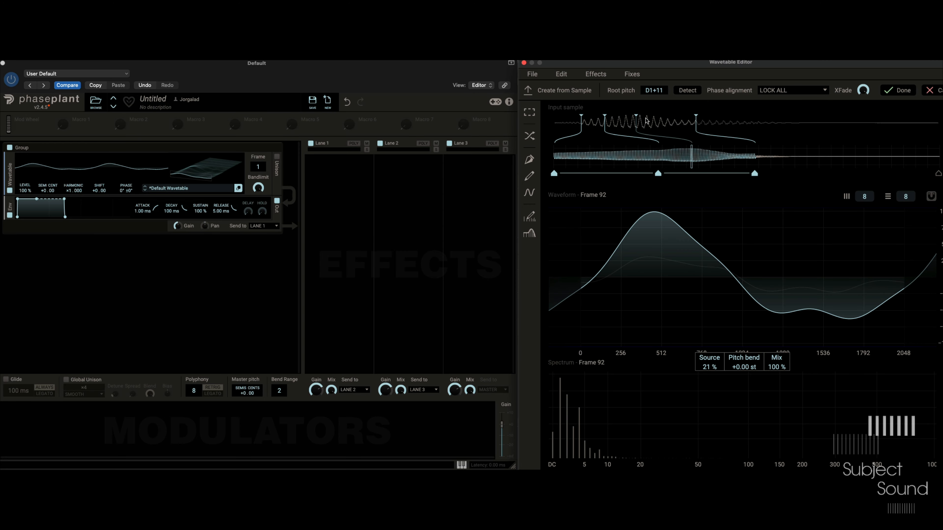
{"action": "left_click_drag", "start_coordinate": [636, 116], "coordinate": [651, 117]}
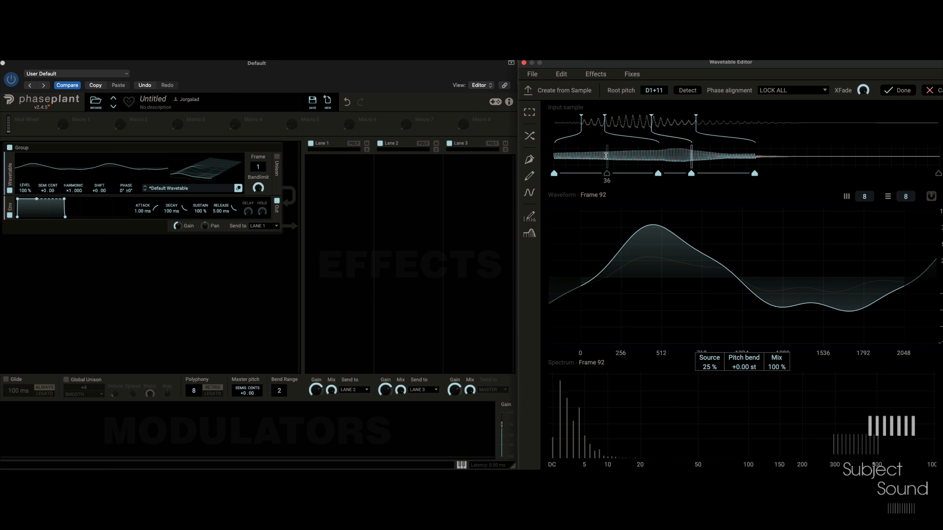
Add a marker at frame 35 with its source position at 10 % and a pitch bend of +3.02 st
{"action": "left_click", "coordinate": [605, 154]}
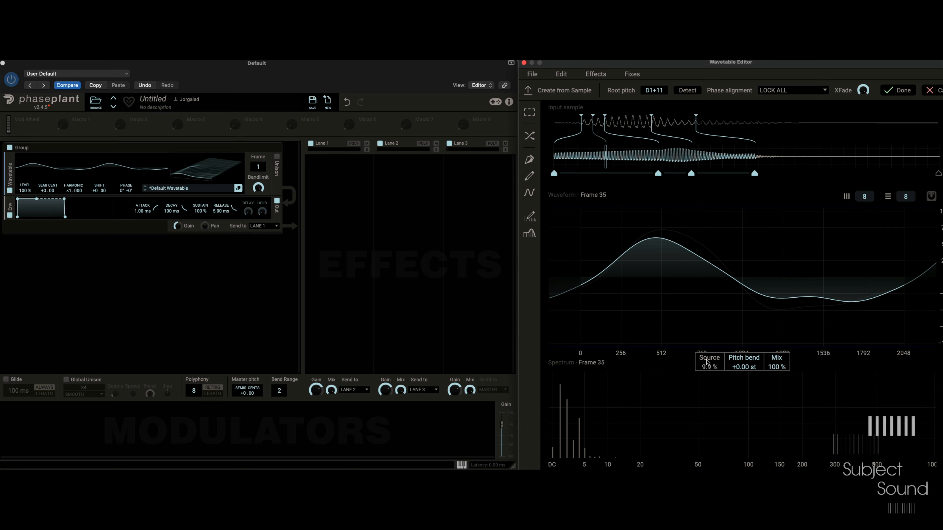
{"action": "mouse_move", "coordinate": [712, 371]}
{"action": "left_mouse_down"}
{"action": "mouse_move", "coordinate": [712, 349]}
{"action": "mouse_move", "coordinate": [712, 367]}
{"action": "left_mouse_up"}
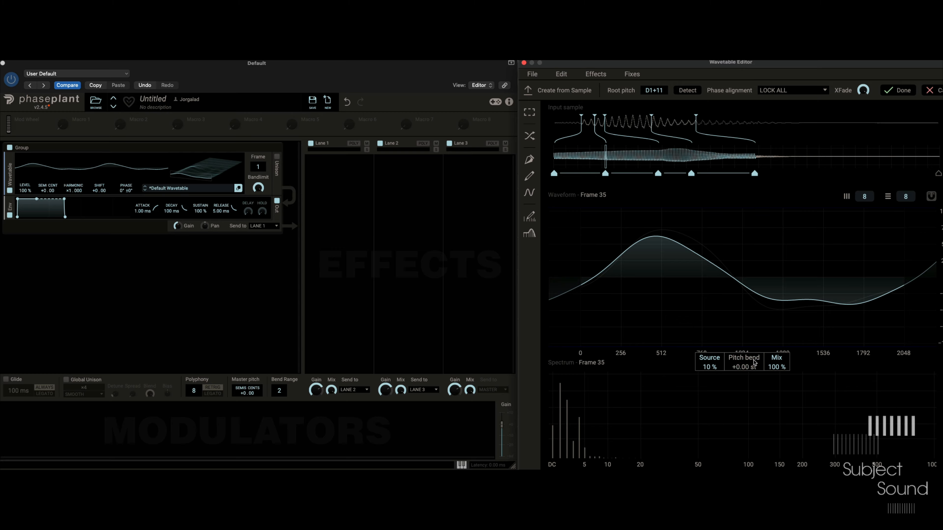
{"action": "mouse_move", "coordinate": [736, 371]}
{"action": "left_mouse_down"}
{"action": "mouse_move", "coordinate": [736, 340]}
{"action": "mouse_move", "coordinate": [736, 371]}
{"action": "left_mouse_up"}
{"action": "left_click_drag", "start_coordinate": [743, 367], "coordinate": [743, 353]}
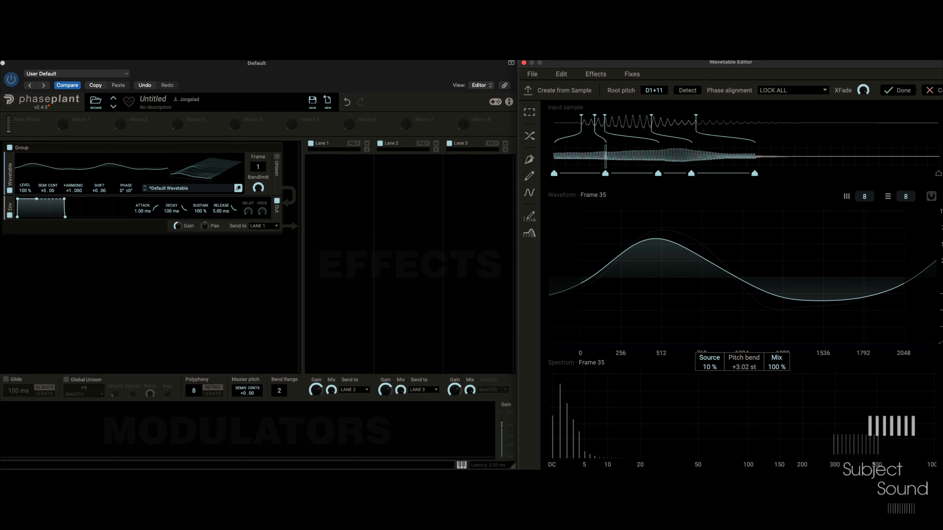
Set the pitch bend of the frame 70 marker to +7.35 st
{"action": "left_click", "coordinate": [554, 174]}
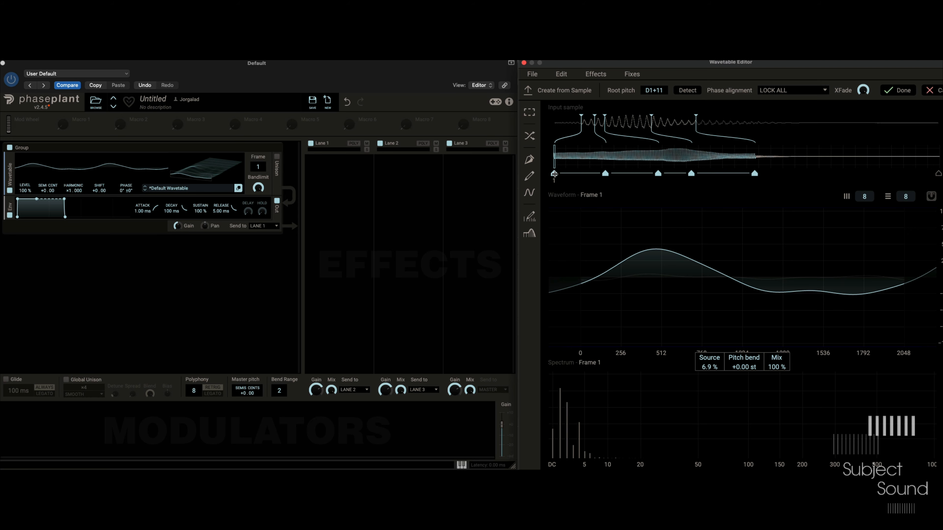
{"action": "left_click", "coordinate": [658, 173]}
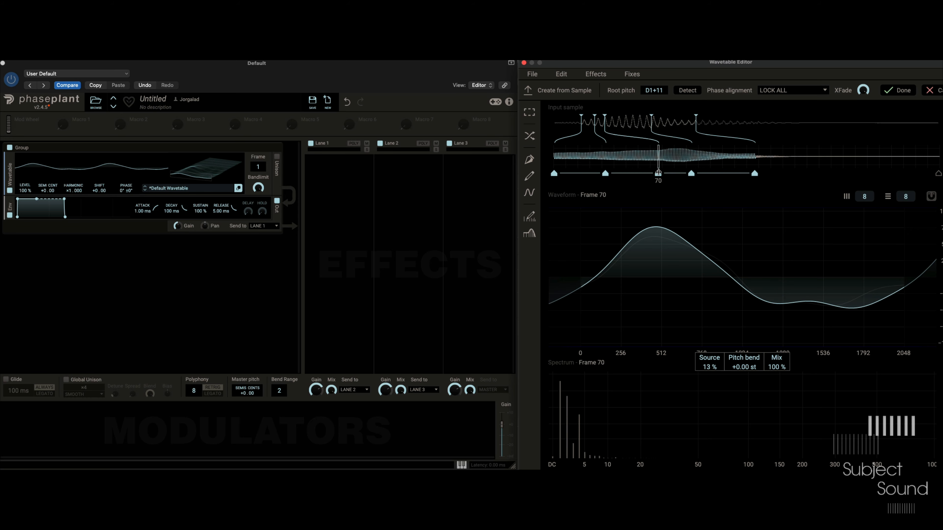
{"action": "left_click_drag", "start_coordinate": [743, 366], "coordinate": [743, 345]}
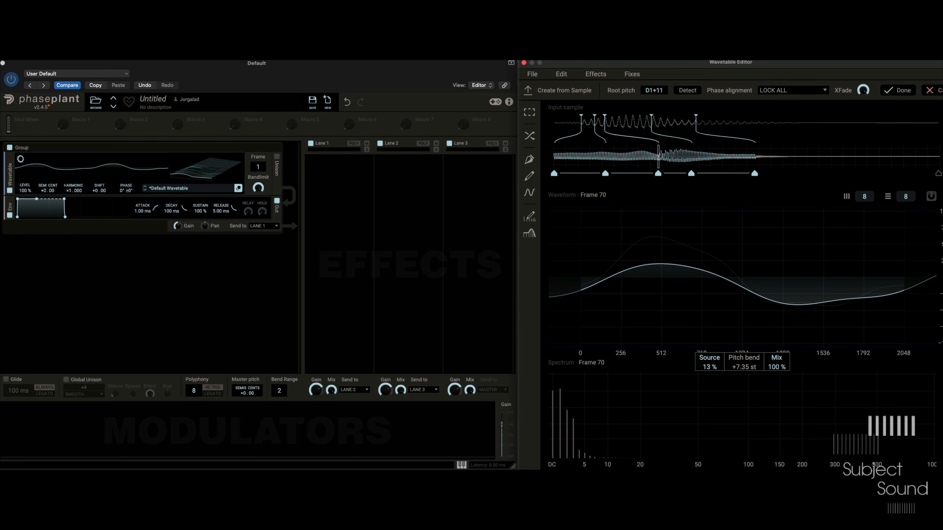
Bend the frame 92 marker's pitch downward and set the frame 134 marker's pitch bend to +11.94 st
{"action": "left_click", "coordinate": [690, 174]}
{"action": "left_click_drag", "start_coordinate": [741, 367], "coordinate": [740, 412]}
{"action": "left_click", "coordinate": [754, 174]}
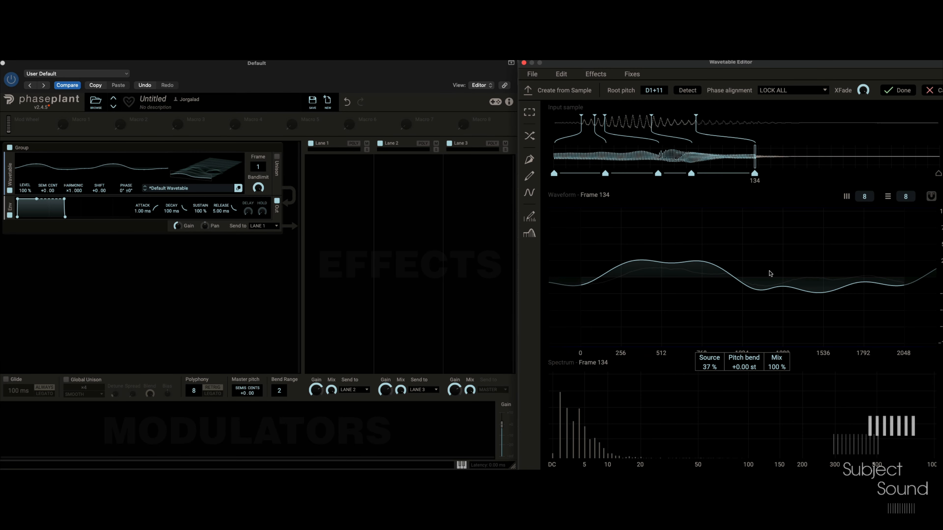
{"action": "left_click_drag", "start_coordinate": [743, 367], "coordinate": [743, 322]}
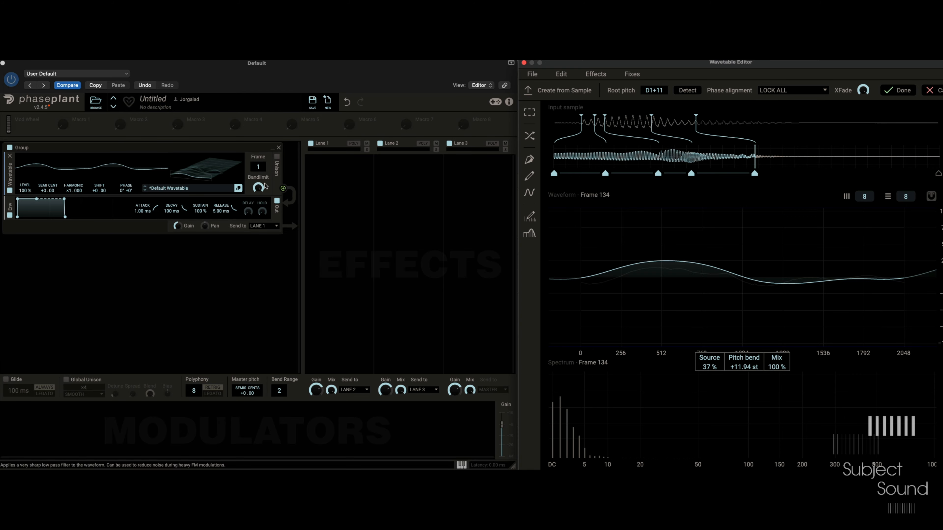
Audition the wavetable by sweeping its frame, ending on frame 4, and accept the sample conversion
{"action": "left_click_drag", "start_coordinate": [260, 169], "coordinate": [261, 171]}
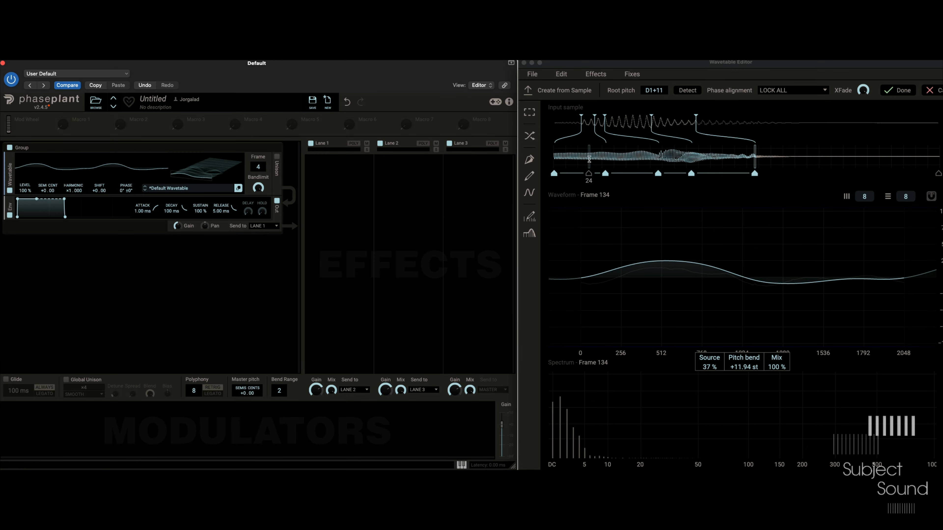
{"action": "left_click", "coordinate": [903, 89]}
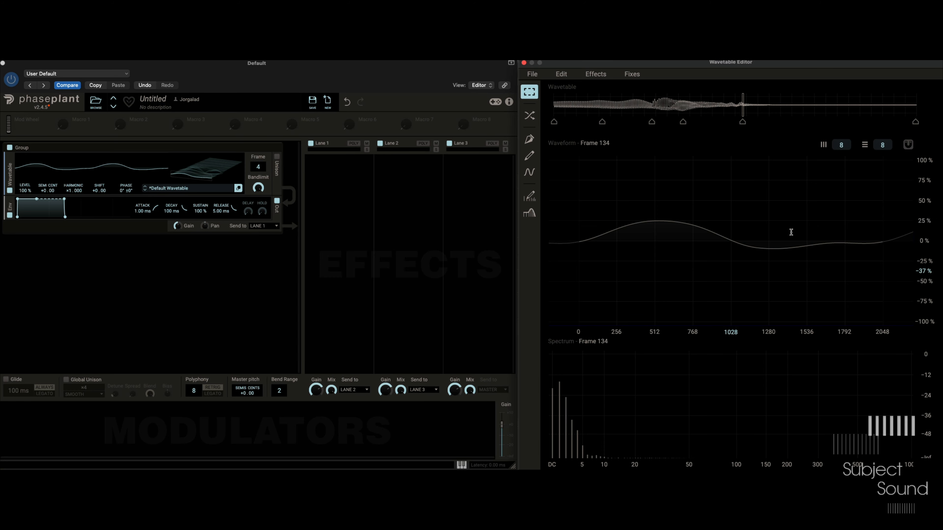
Remove the DC offset from the wavetable
{"action": "left_click", "coordinate": [635, 76]}
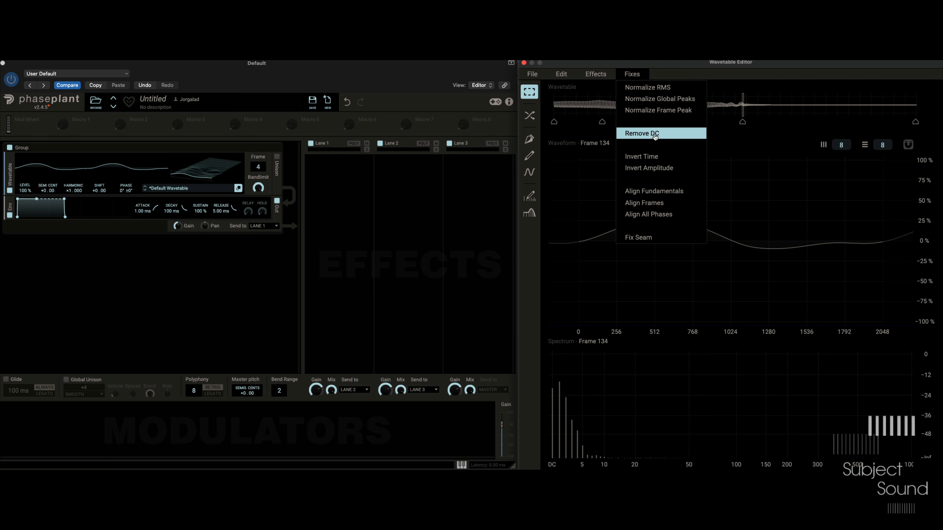
{"action": "left_click", "coordinate": [529, 255]}
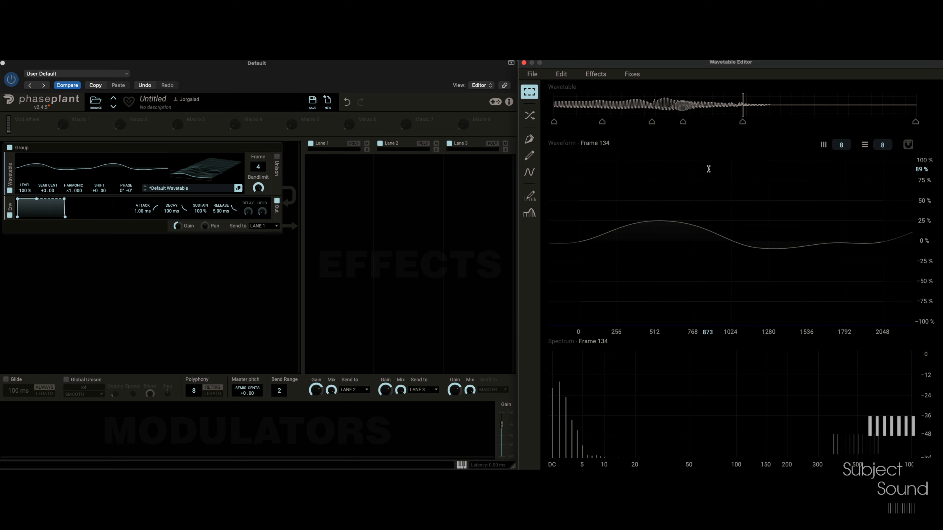
{"action": "left_click", "coordinate": [635, 78]}
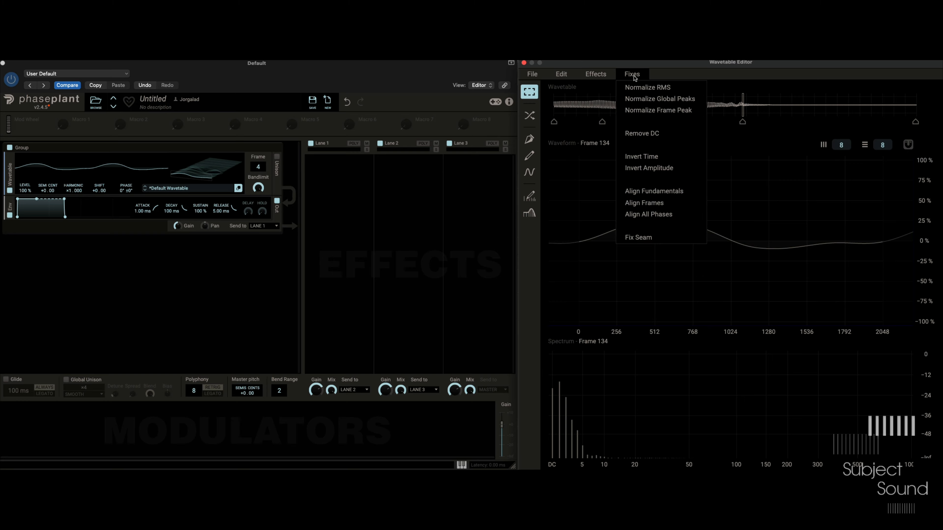
{"action": "left_click", "coordinate": [658, 132]}
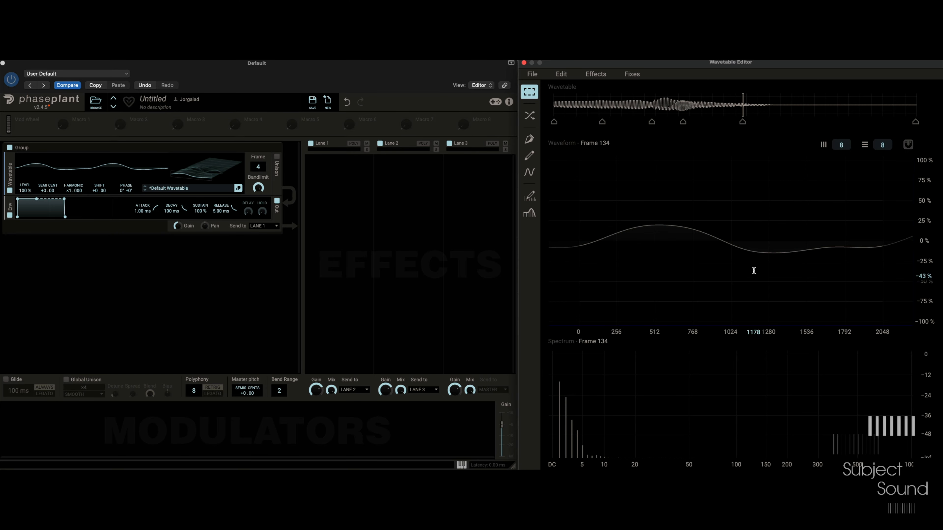
Apply Normalize RMS and Normalize Global Peaks to the wavetable
{"action": "left_click", "coordinate": [630, 75]}
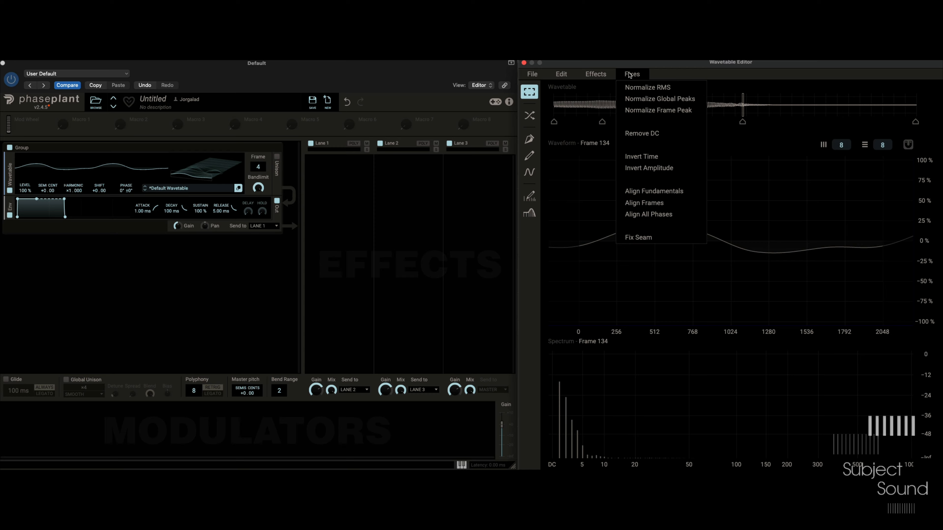
{"action": "left_click", "coordinate": [643, 87]}
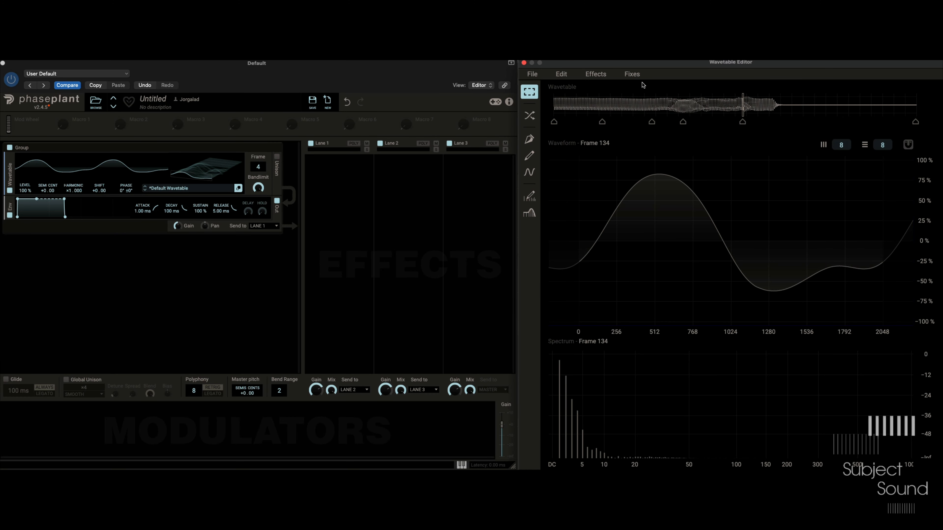
{"action": "left_click", "coordinate": [637, 76]}
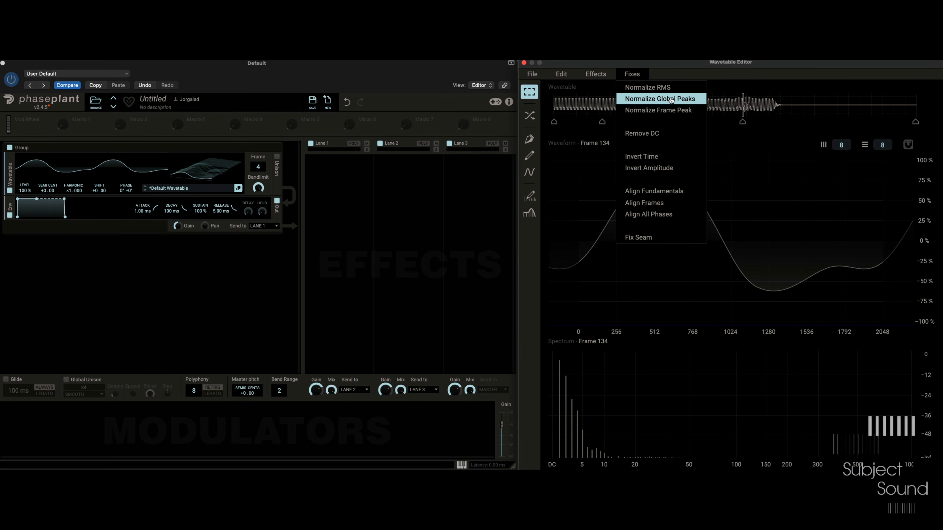
{"action": "left_click", "coordinate": [671, 100]}
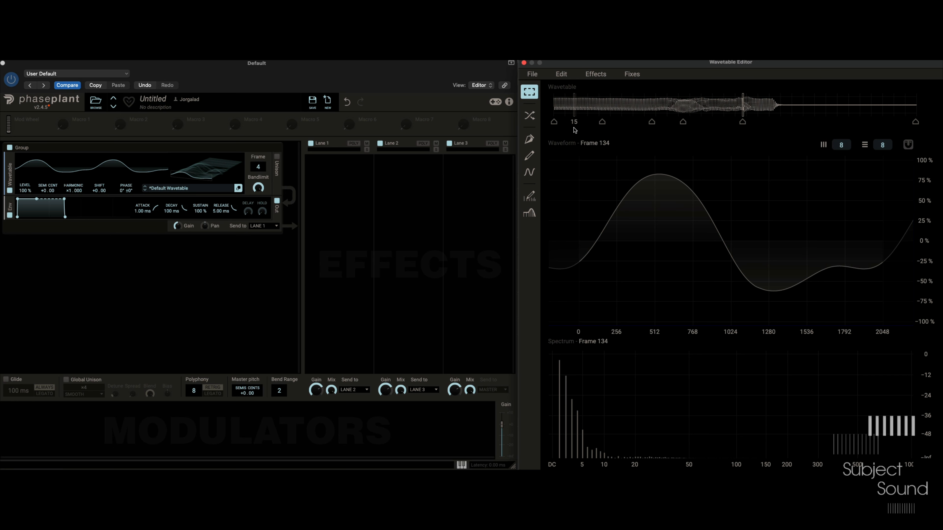
Audition the normalized wavetable by sweeping its frame position, ending on frame 1
{"action": "left_click", "coordinate": [260, 170]}
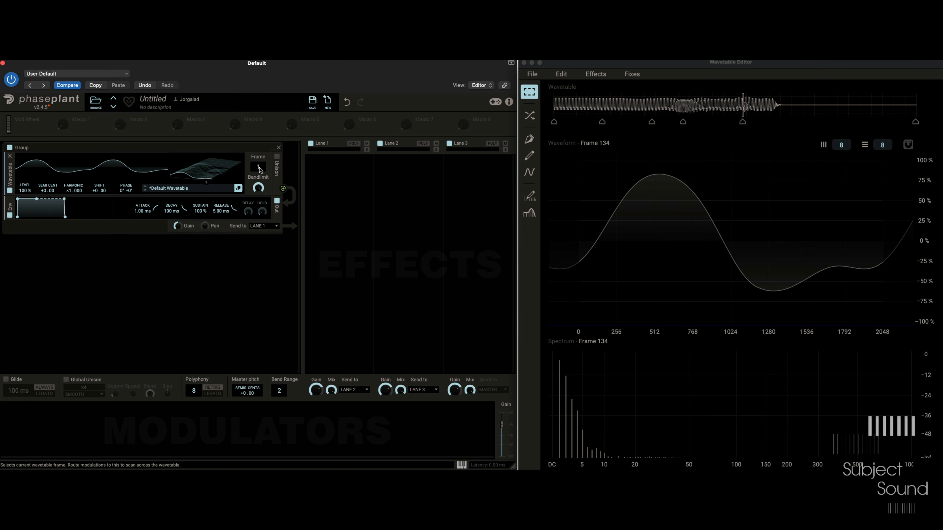
{"action": "scroll", "coordinate": [260, 168], "scroll_direction": "up", "scroll_amount": 10}
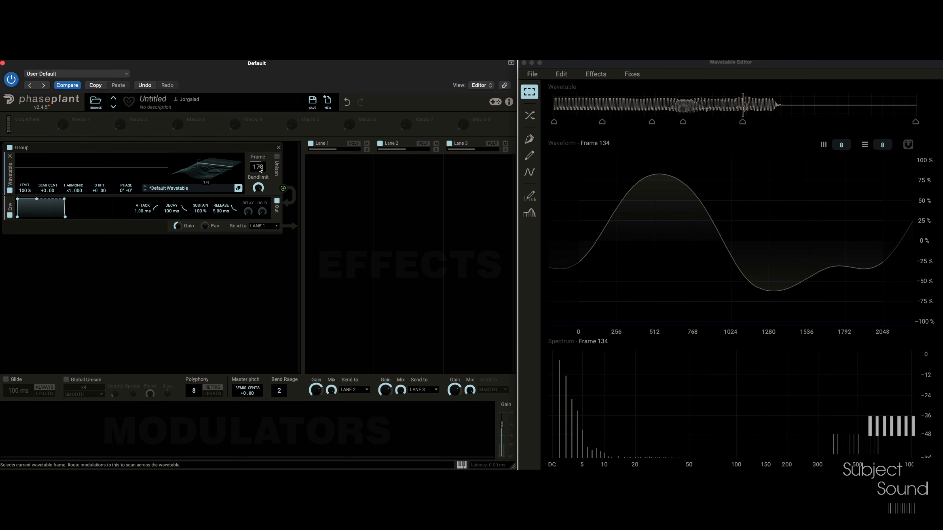
{"action": "scroll", "coordinate": [261, 168], "scroll_direction": "down", "scroll_amount": 3}
{"action": "scroll", "coordinate": [261, 168], "scroll_direction": "up", "scroll_amount": 6}
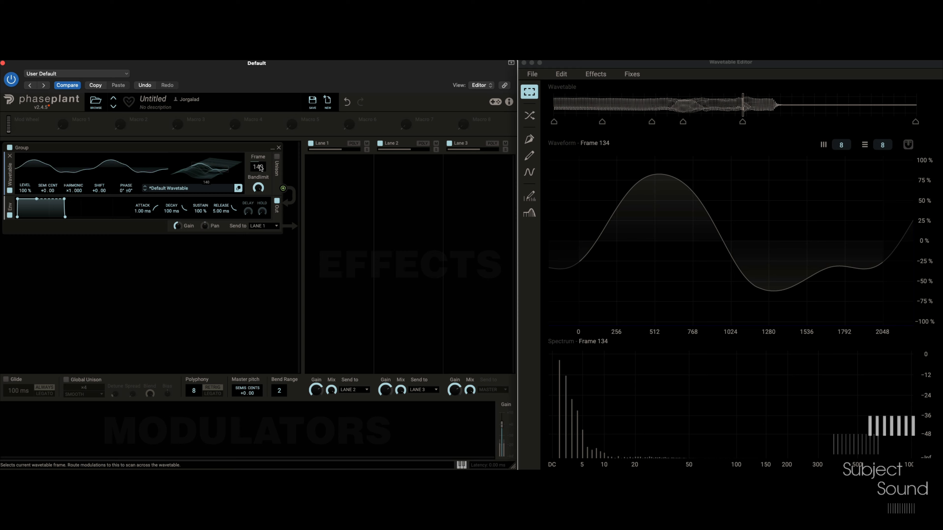
{"action": "scroll", "coordinate": [260, 168], "scroll_direction": "up", "scroll_amount": 10}
{"action": "double_click", "coordinate": [260, 168]}
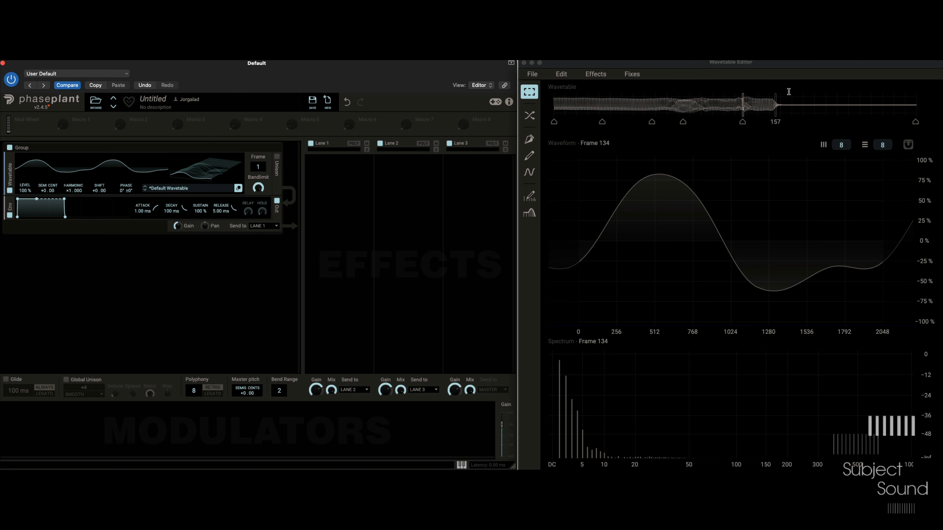
Draw a freehand waveform on frame 158 with the Brush Tool, reworking its shape across the whole cycle
{"action": "left_click", "coordinate": [776, 111]}
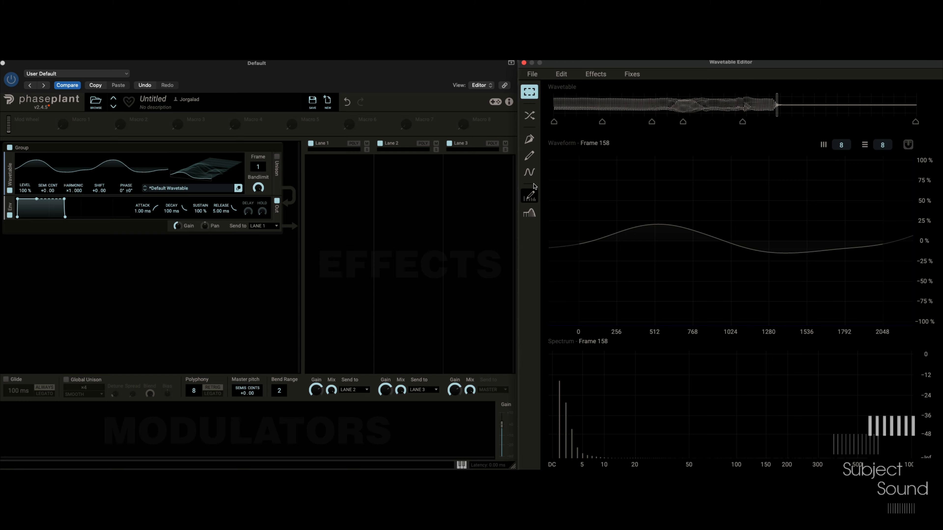
{"action": "left_click", "coordinate": [530, 172]}
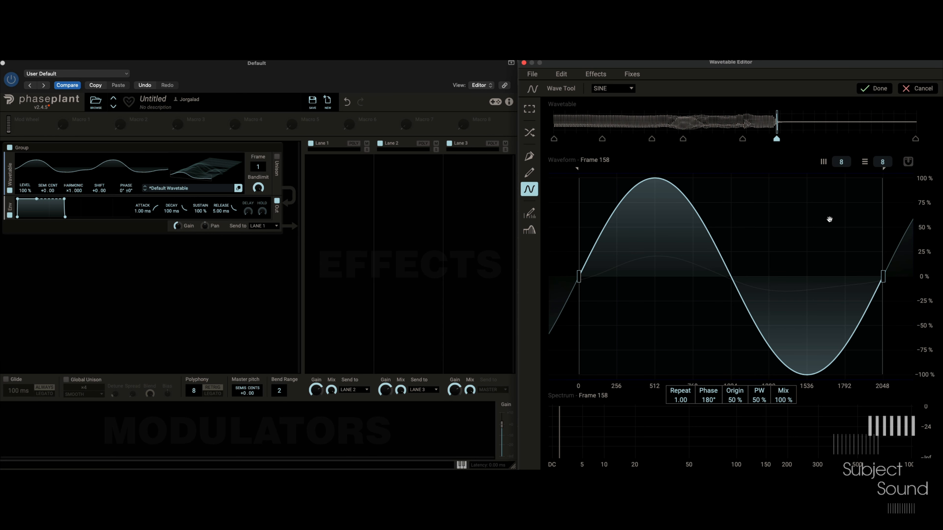
{"action": "left_click", "coordinate": [922, 89]}
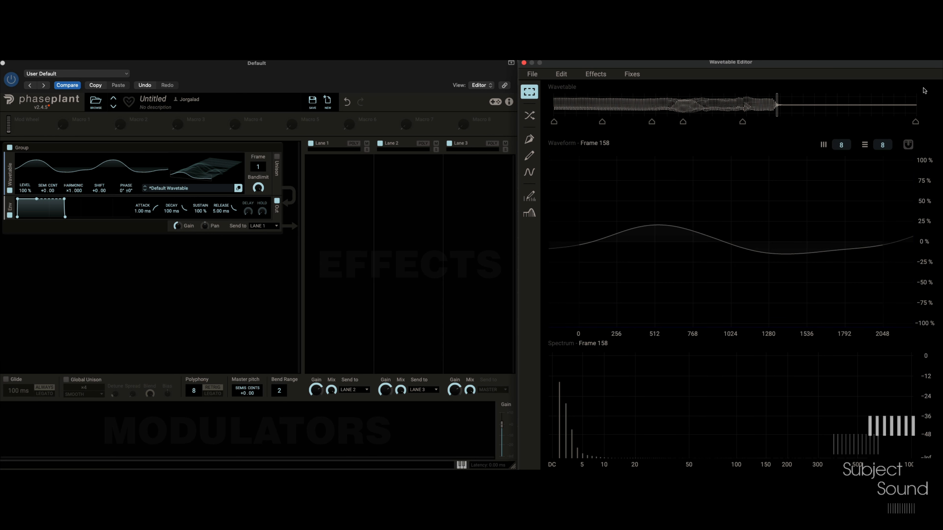
{"action": "left_click", "coordinate": [530, 155]}
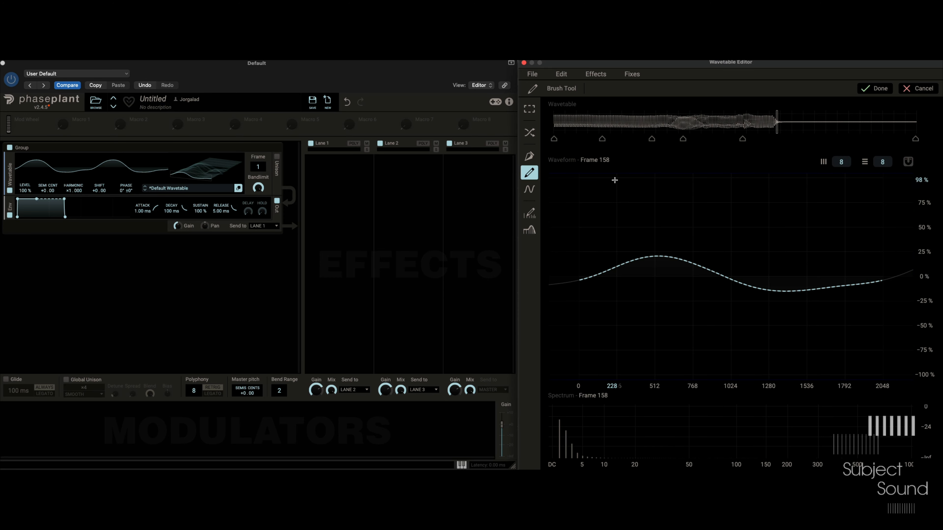
{"action": "mouse_move", "coordinate": [605, 271]}
{"action": "left_mouse_down"}
{"action": "mouse_move", "coordinate": [659, 206]}
{"action": "mouse_move", "coordinate": [730, 306]}
{"action": "mouse_move", "coordinate": [797, 250]}
{"action": "mouse_move", "coordinate": [942, 189]}
{"action": "left_mouse_up"}
{"action": "mouse_move", "coordinate": [689, 249]}
{"action": "left_mouse_down"}
{"action": "mouse_move", "coordinate": [675, 282]}
{"action": "mouse_move", "coordinate": [560, 350]}
{"action": "mouse_move", "coordinate": [547, 339]}
{"action": "left_mouse_up"}
{"action": "mouse_move", "coordinate": [849, 237]}
{"action": "left_mouse_down"}
{"action": "mouse_move", "coordinate": [793, 192]}
{"action": "mouse_move", "coordinate": [915, 247]}
{"action": "left_mouse_up"}
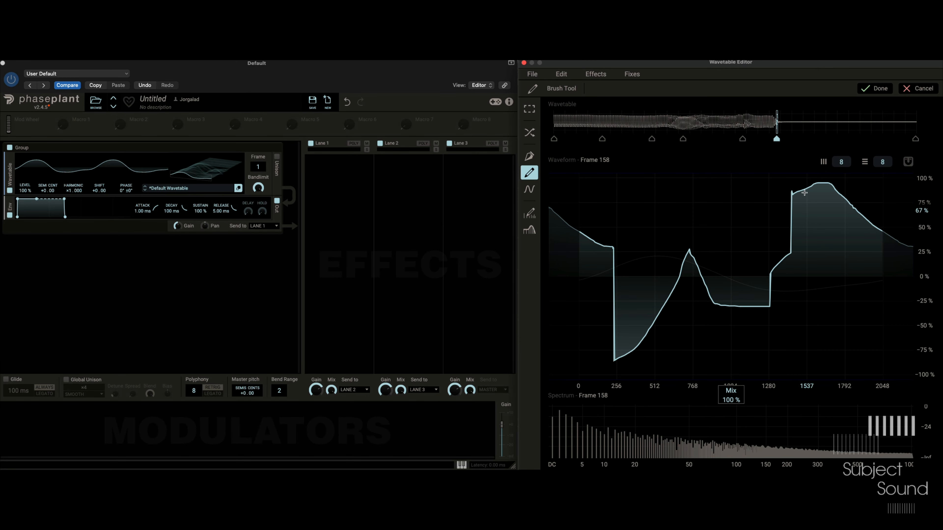
{"action": "mouse_move", "coordinate": [801, 189]}
{"action": "left_mouse_down"}
{"action": "mouse_move", "coordinate": [767, 232]}
{"action": "mouse_move", "coordinate": [744, 310]}
{"action": "mouse_move", "coordinate": [718, 327]}
{"action": "mouse_move", "coordinate": [673, 302]}
{"action": "mouse_move", "coordinate": [660, 274]}
{"action": "mouse_move", "coordinate": [631, 267]}
{"action": "mouse_move", "coordinate": [567, 293]}
{"action": "mouse_move", "coordinate": [548, 317]}
{"action": "left_mouse_up"}
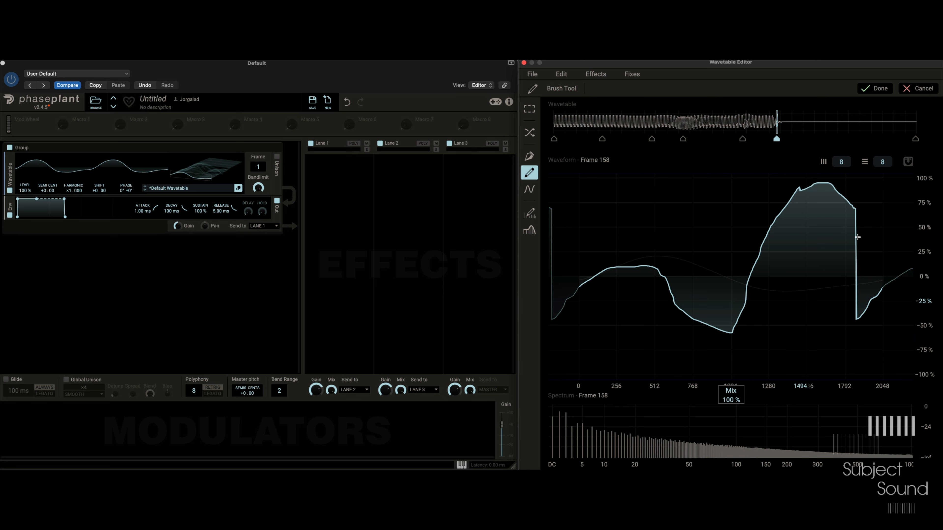
{"action": "left_click_drag", "start_coordinate": [855, 211], "coordinate": [906, 273]}
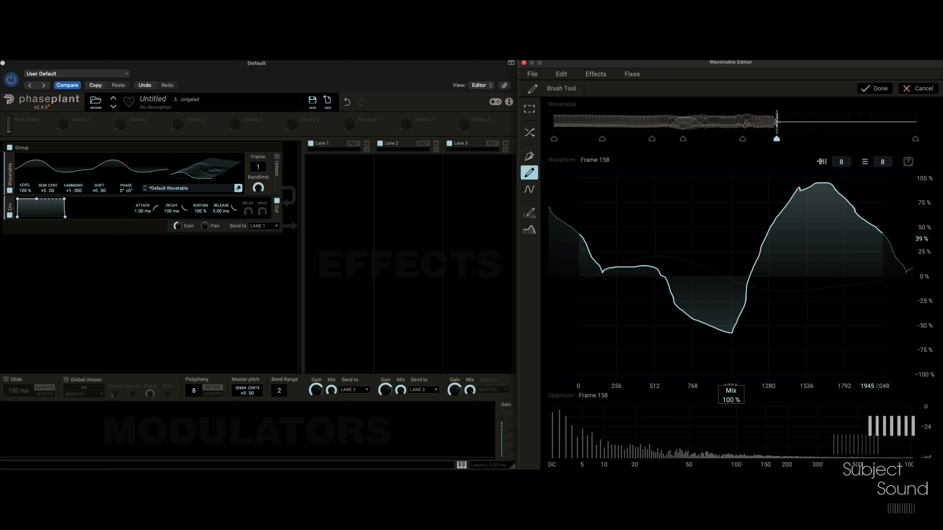
Place a saw wave on frame 194 with the Wave Tool
{"action": "left_click", "coordinate": [827, 126]}
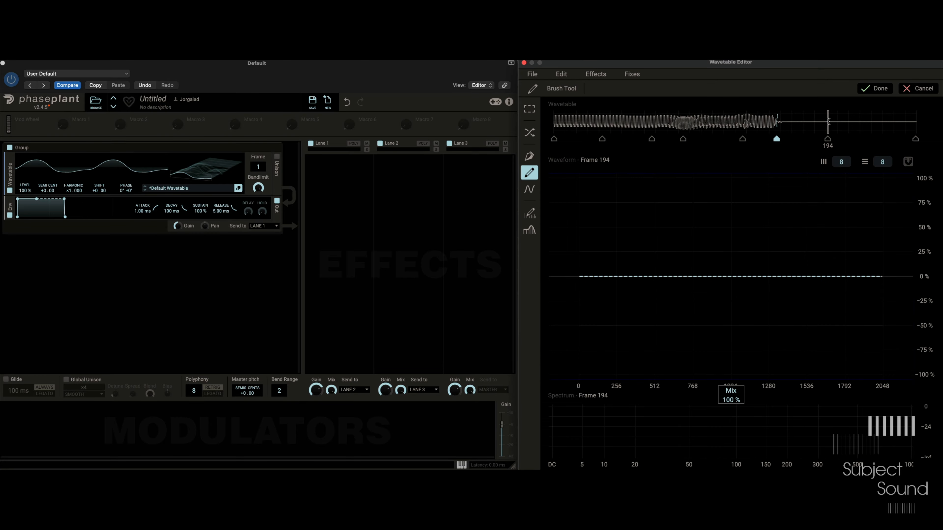
{"action": "left_click", "coordinate": [529, 189]}
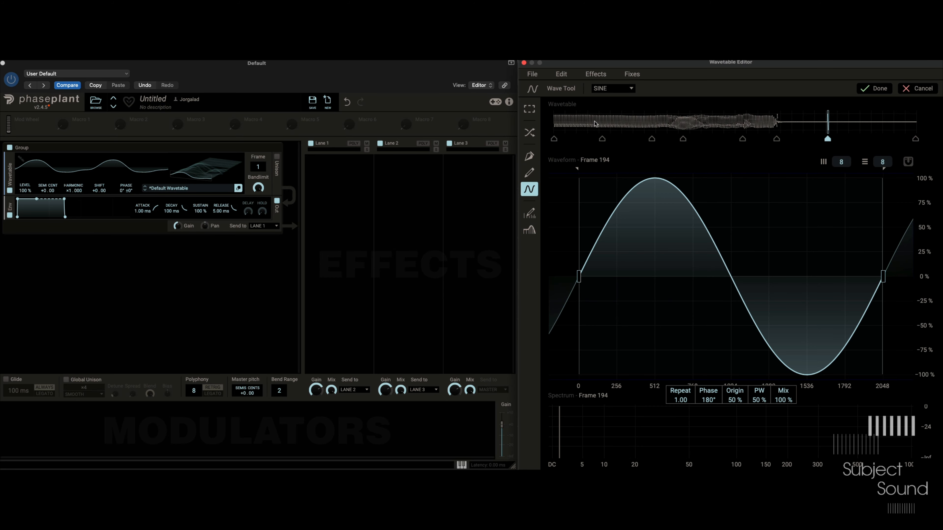
{"action": "left_click", "coordinate": [605, 91]}
{"action": "left_click", "coordinate": [614, 102]}
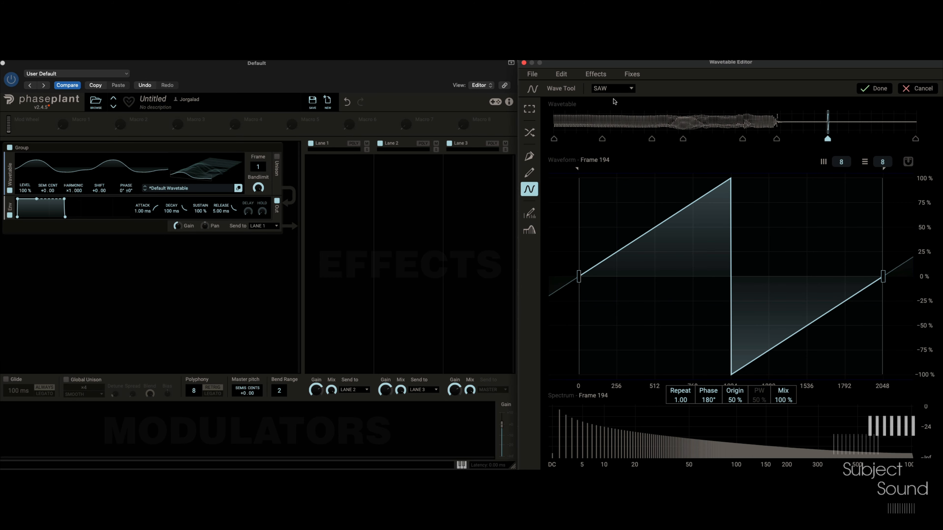
Shape a Pen Tool waveform on frame 227 with a curved descent, an extra peak at about 83 %, and an end point at 0 %
{"action": "left_click", "coordinate": [875, 122]}
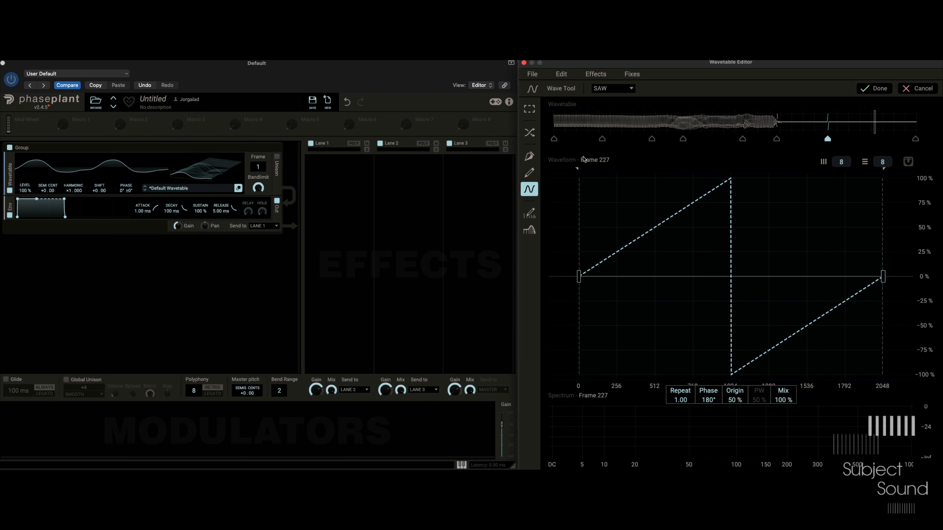
{"action": "left_click", "coordinate": [529, 156]}
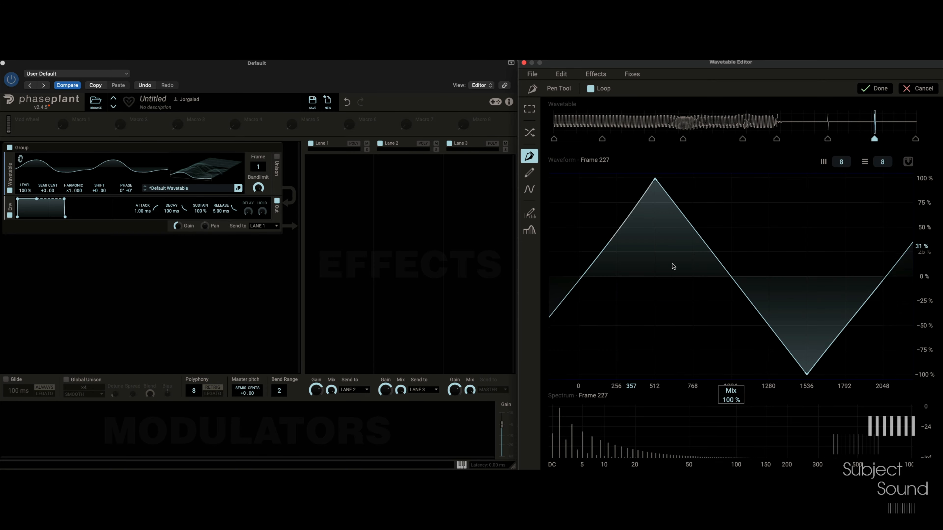
{"action": "left_click_drag", "start_coordinate": [726, 270], "coordinate": [653, 302]}
{"action": "left_click", "coordinate": [819, 195]}
{"action": "left_click", "coordinate": [846, 260]}
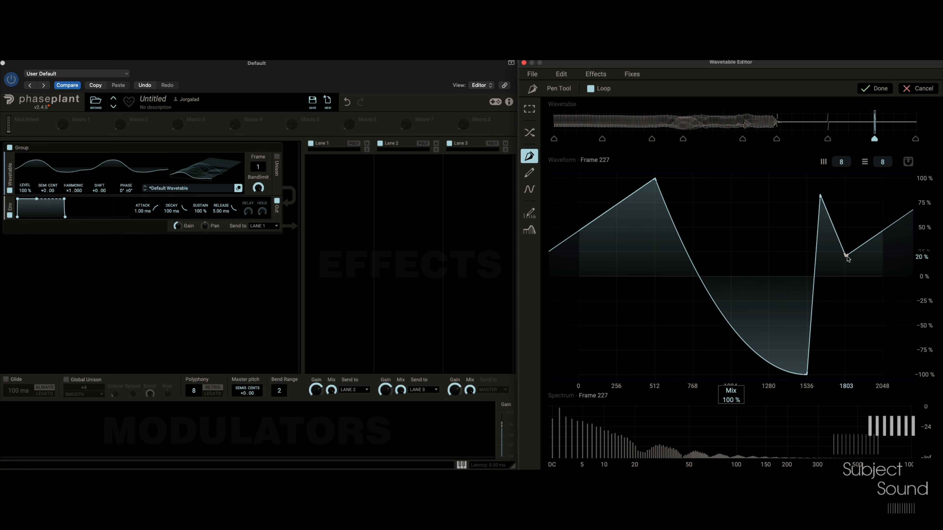
{"action": "left_click_drag", "start_coordinate": [847, 260], "coordinate": [883, 277]}
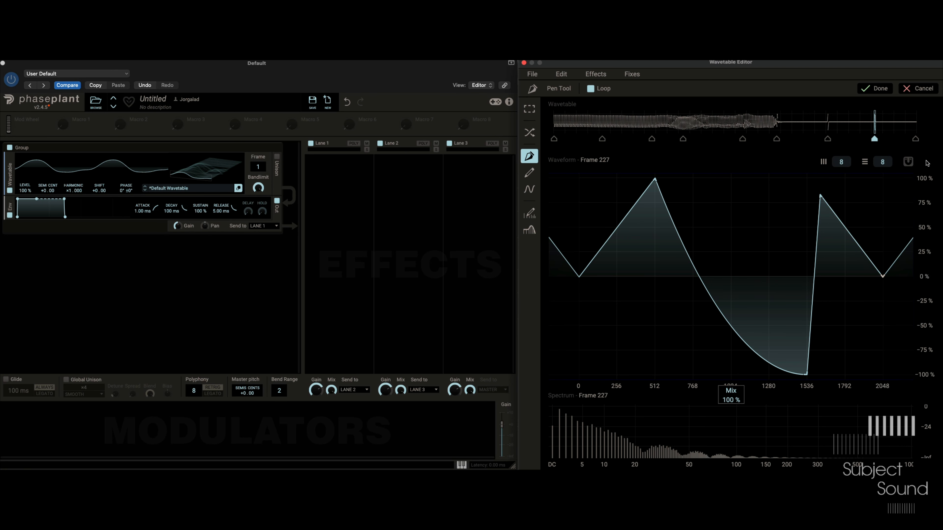
Draw a freehand waveform on the last frame, 256, with the Brush Tool
{"action": "left_click", "coordinate": [915, 139]}
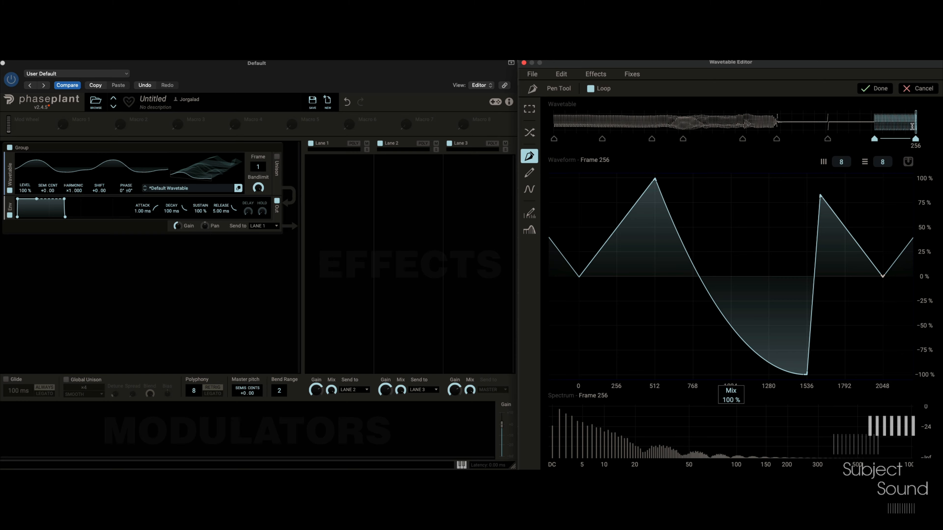
{"action": "left_click", "coordinate": [529, 172]}
{"action": "mouse_move", "coordinate": [710, 230]}
{"action": "left_mouse_down"}
{"action": "mouse_move", "coordinate": [669, 249]}
{"action": "mouse_move", "coordinate": [539, 354]}
{"action": "left_mouse_up"}
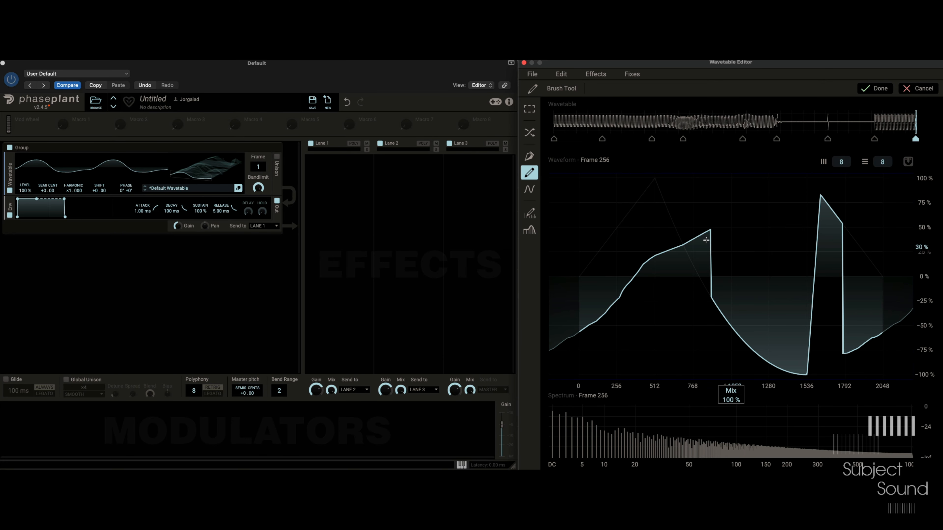
{"action": "mouse_move", "coordinate": [689, 242]}
{"action": "left_mouse_down"}
{"action": "mouse_move", "coordinate": [804, 184]}
{"action": "mouse_move", "coordinate": [890, 260]}
{"action": "mouse_move", "coordinate": [886, 403]}
{"action": "left_mouse_up"}
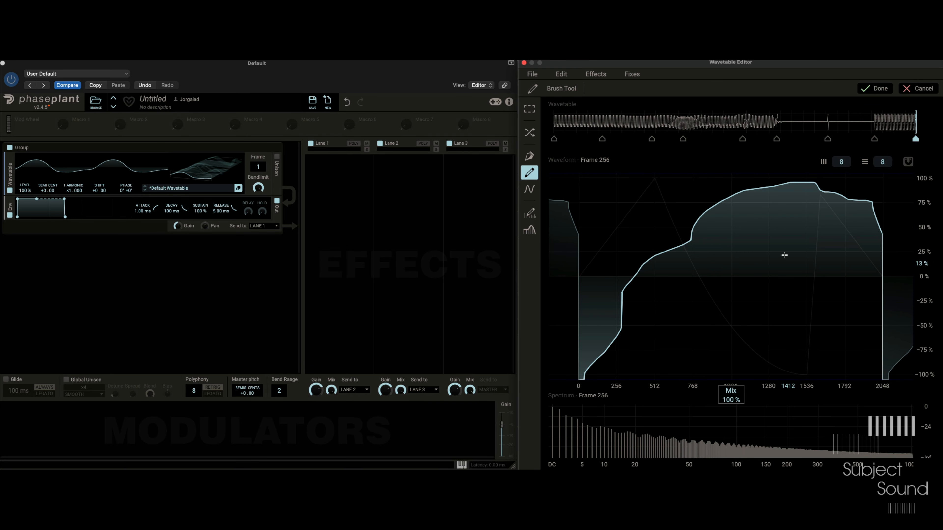
{"action": "left_click_drag", "start_coordinate": [612, 354], "coordinate": [557, 271]}
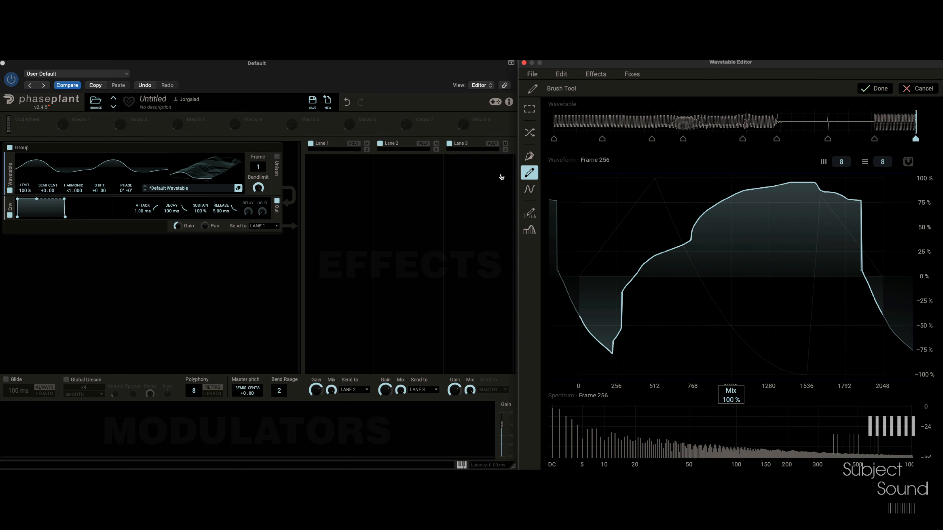
Morph linearly between all keyframes from 1 to 256, including frames 35, 70, 92, 134, 158, 194 and 227, and apply it
{"action": "left_click", "coordinate": [529, 132]}
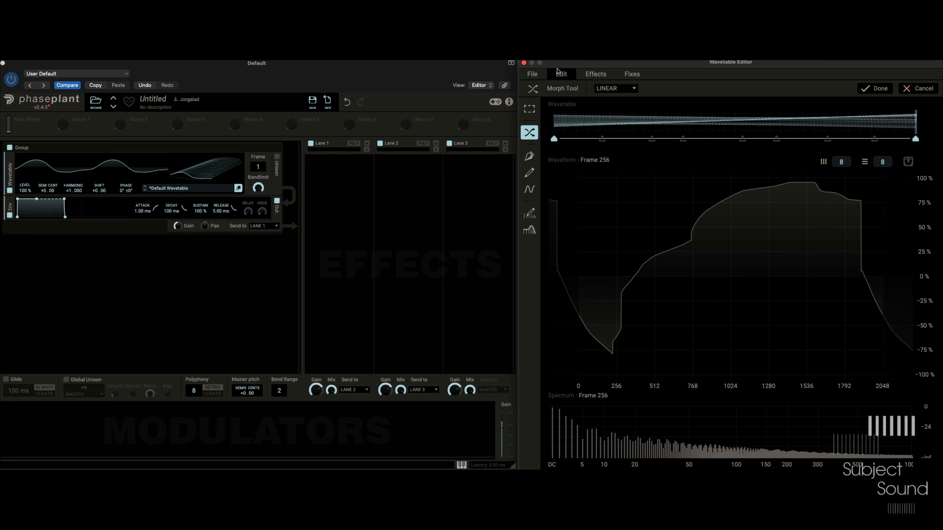
{"action": "left_click", "coordinate": [585, 120]}
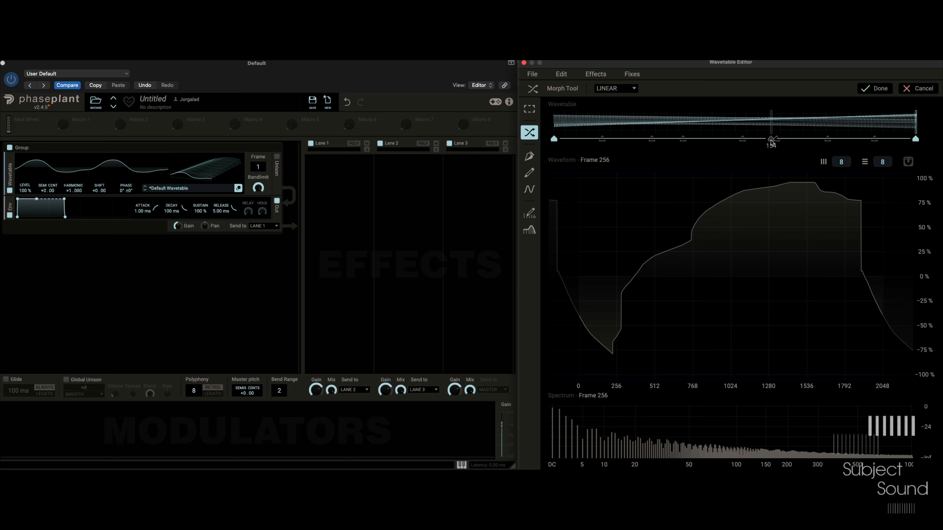
{"action": "left_click", "coordinate": [602, 140]}
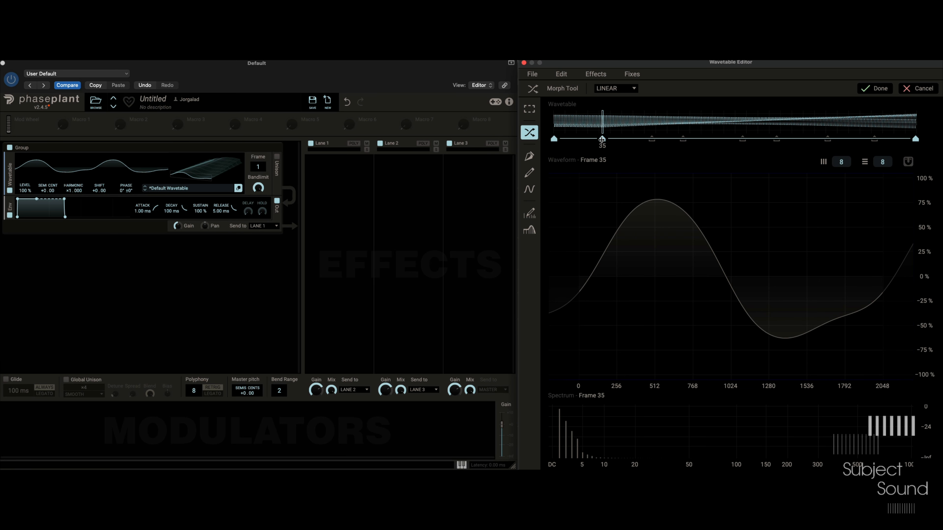
{"action": "left_click", "coordinate": [652, 140]}
{"action": "left_click", "coordinate": [682, 141]}
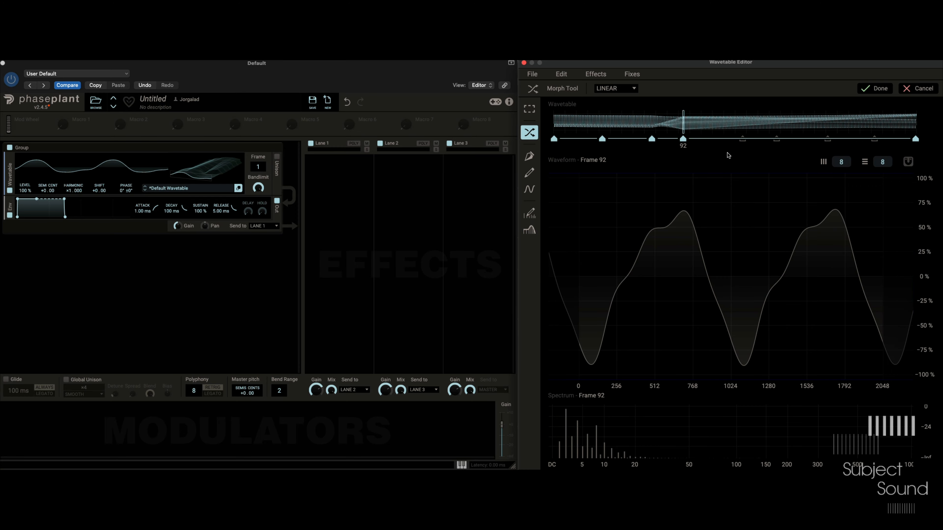
{"action": "left_click", "coordinate": [742, 140]}
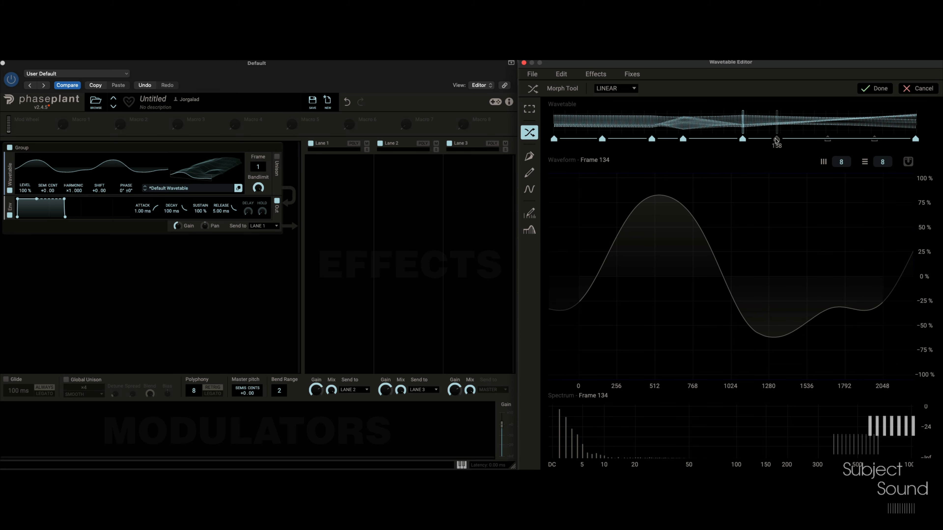
{"action": "left_click", "coordinate": [776, 140]}
{"action": "left_click", "coordinate": [827, 140]}
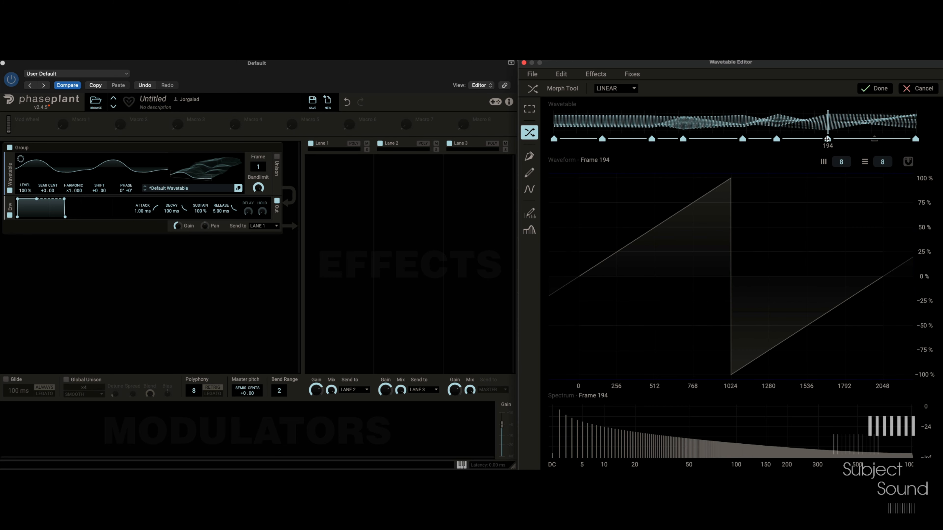
{"action": "left_click", "coordinate": [874, 139]}
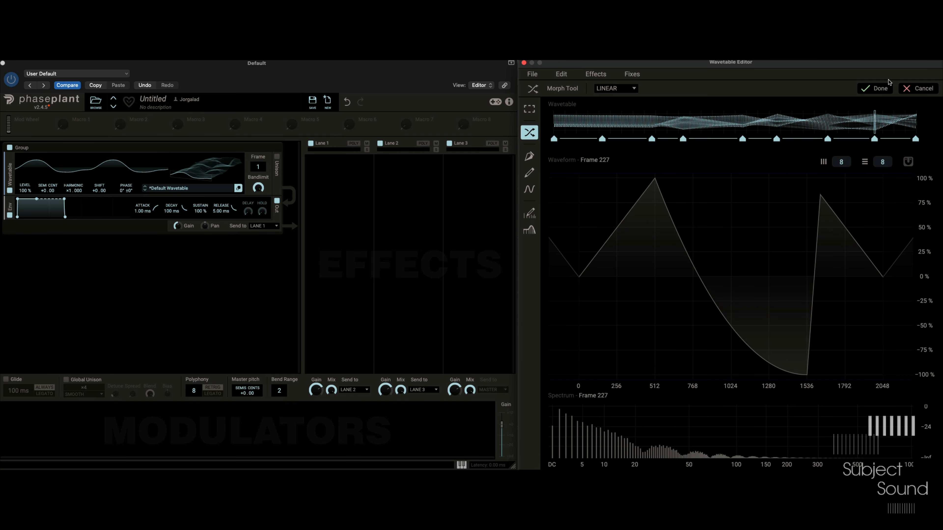
{"action": "left_click", "coordinate": [882, 91]}
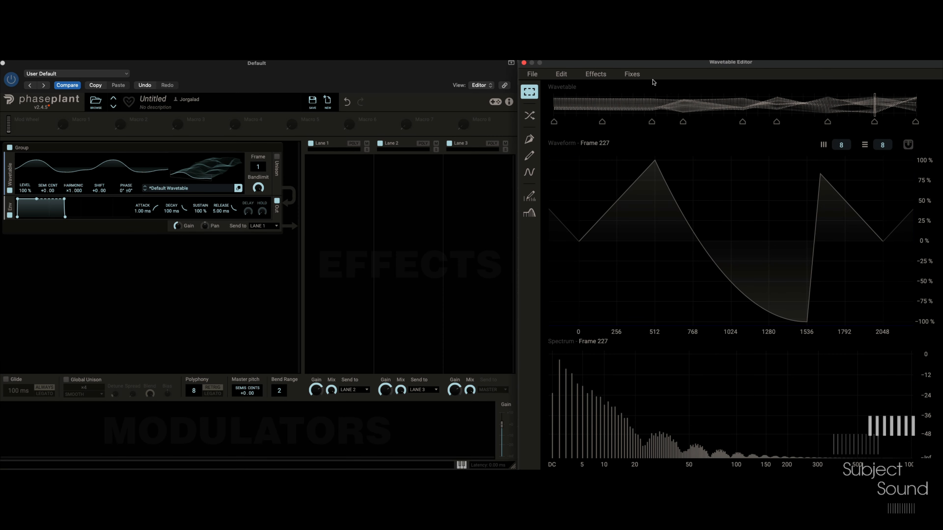
Apply two of the available fixes to the whole wavetable, evening out the levels of its frames
{"action": "left_click", "coordinate": [635, 75]}
{"action": "left_click", "coordinate": [655, 85]}
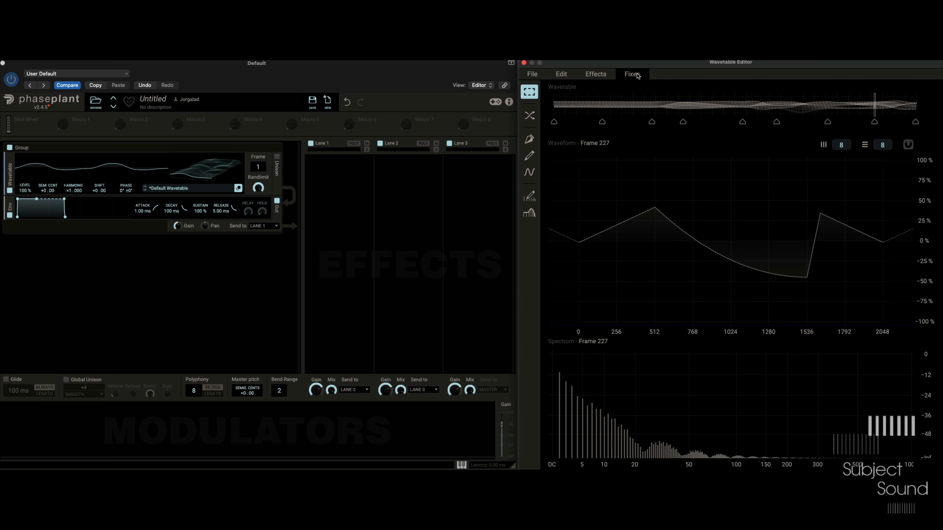
{"action": "left_click", "coordinate": [636, 75]}
{"action": "left_click", "coordinate": [667, 134]}
{"action": "left_click", "coordinate": [637, 75]}
{"action": "left_click", "coordinate": [523, 264]}
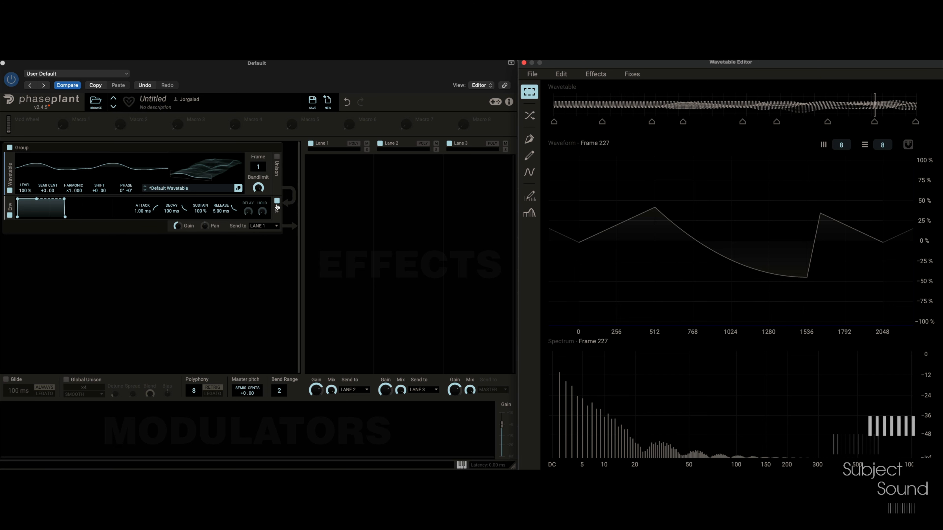
Audition the morphed wavetable by sweeping the oscillator's frame position up and down, ending on frame 73
{"action": "left_click", "coordinate": [259, 189]}
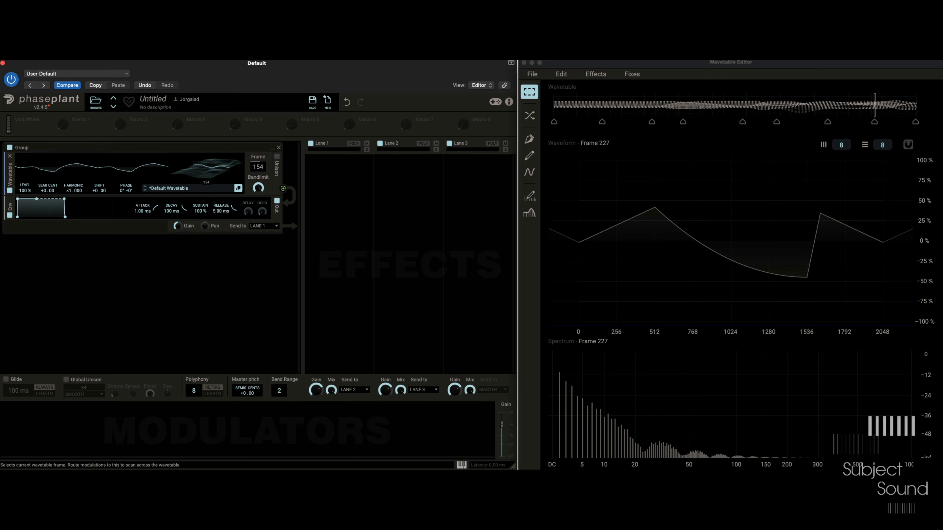
{"action": "mouse_move", "coordinate": [206, 169]}
{"action": "left_mouse_down"}
{"action": "mouse_move", "coordinate": [206, 89]}
{"action": "mouse_move", "coordinate": [206, 161]}
{"action": "mouse_move", "coordinate": [206, 146]}
{"action": "left_mouse_up"}
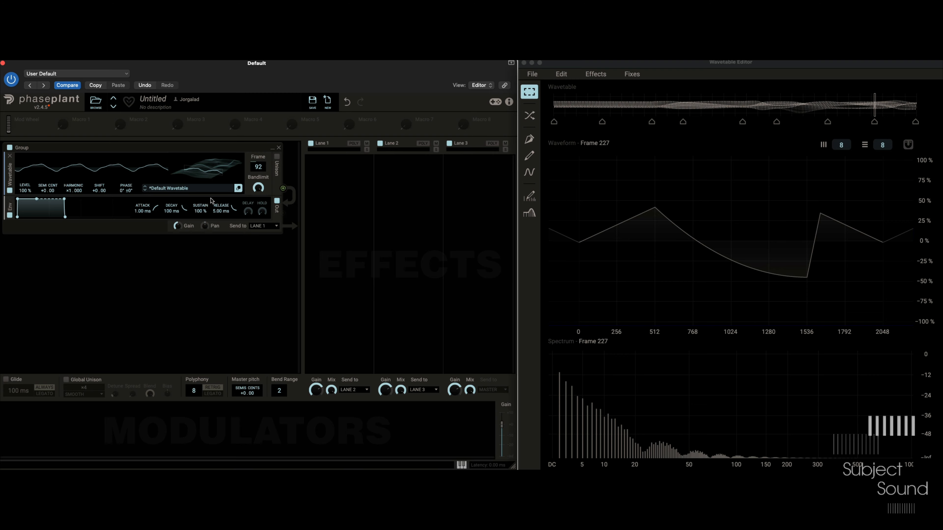
{"action": "left_click_drag", "start_coordinate": [261, 166], "coordinate": [261, 173]}
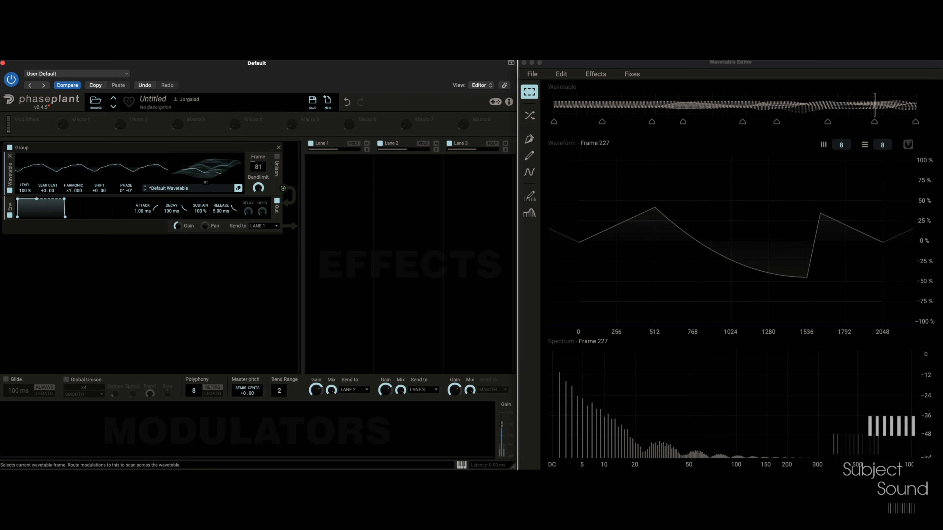
Start creating frames from a sample and preview RisingBassDFaster_bip_bip.aif and RisingBassDFaster_bip_bip_flt2.aif in the Bass > Sub folder
{"action": "left_click", "coordinate": [565, 65]}
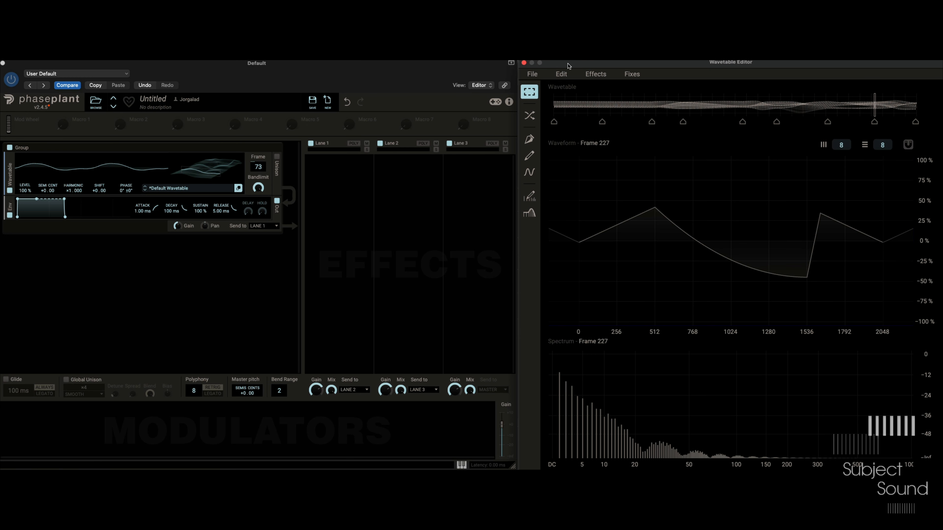
{"action": "left_click", "coordinate": [532, 74]}
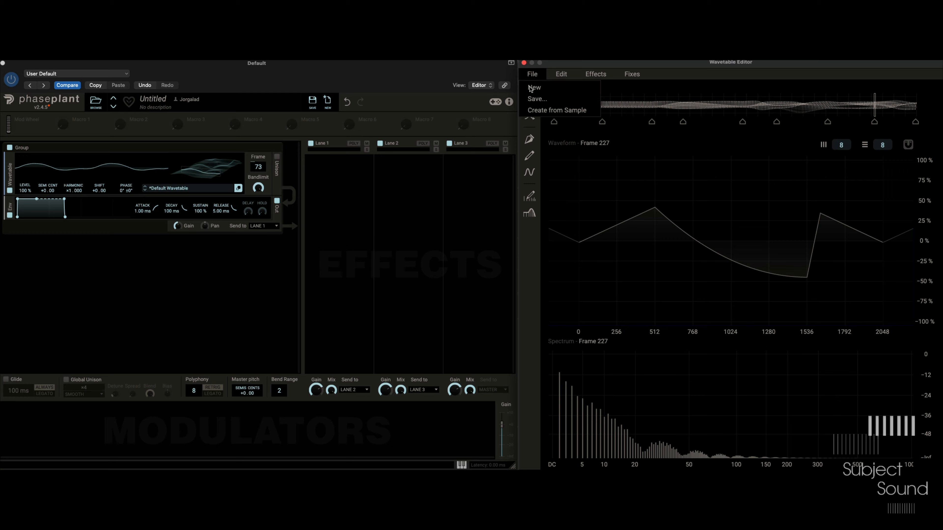
{"action": "left_click", "coordinate": [553, 111]}
{"action": "left_click", "coordinate": [696, 100]}
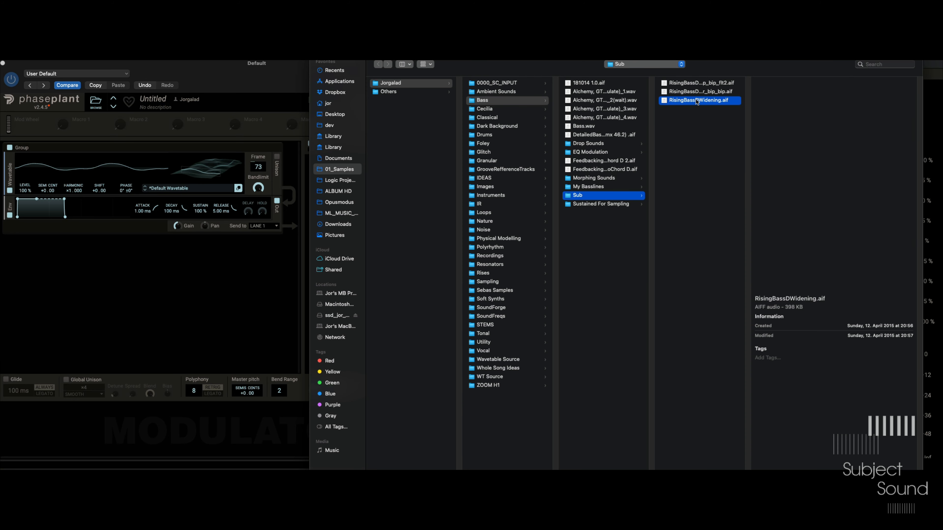
{"action": "key", "text": "Up"}
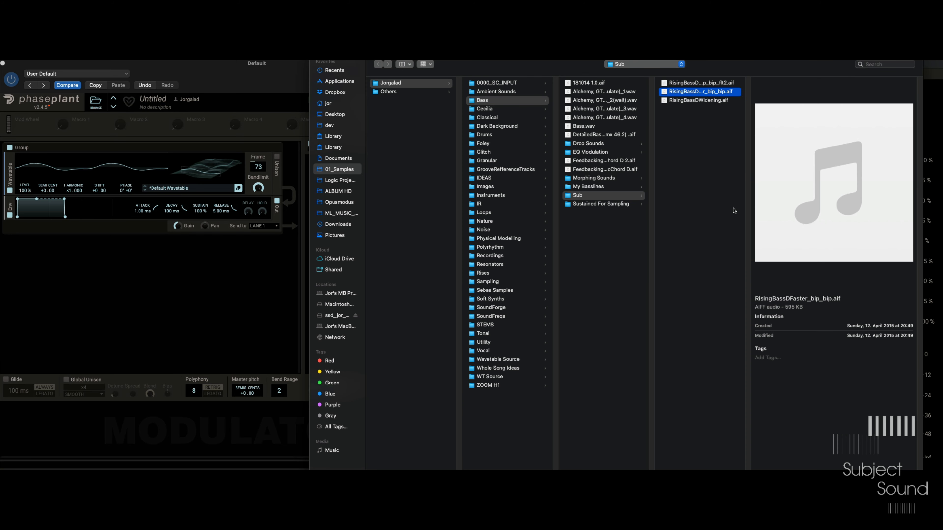
{"action": "key", "text": "space"}
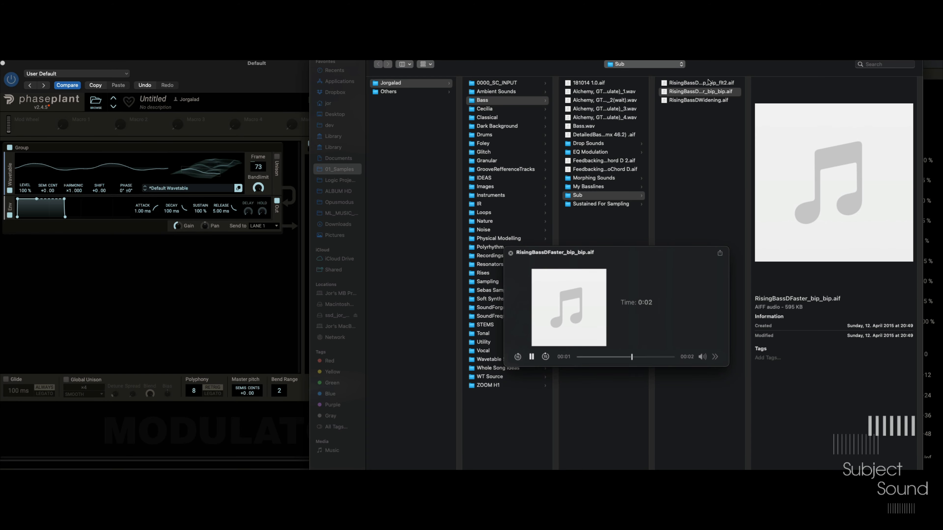
{"action": "key", "text": "space"}
{"action": "key", "text": "Up"}
{"action": "key", "text": "space"}
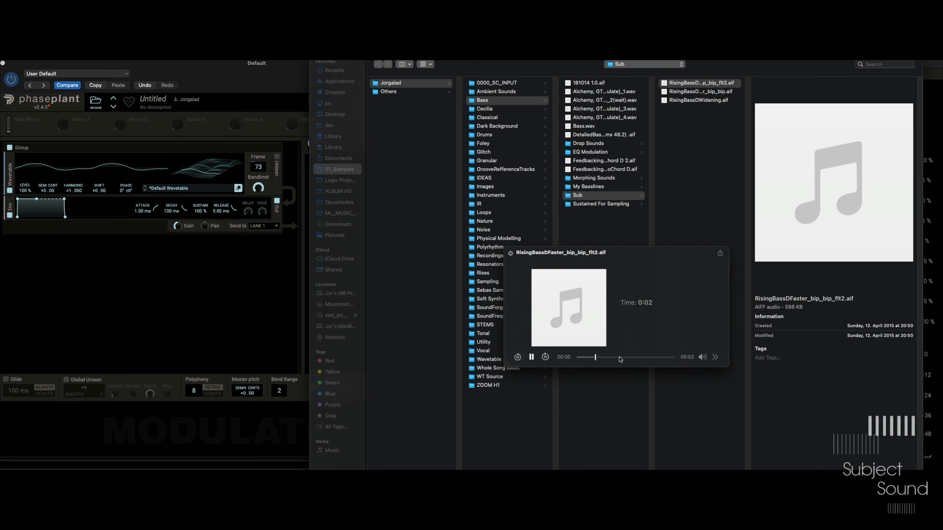
{"action": "key", "text": "space"}
Load RisingBassDWidening.aif from the Sub folder as the input sample for the wavetable
{"action": "key", "text": "Down"}
{"action": "key", "text": "Down"}
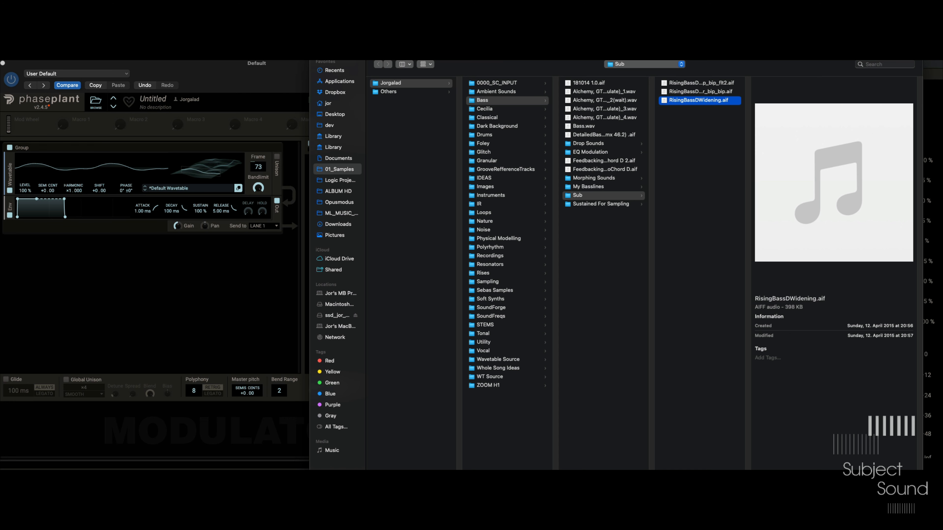
{"action": "key", "text": "Return"}
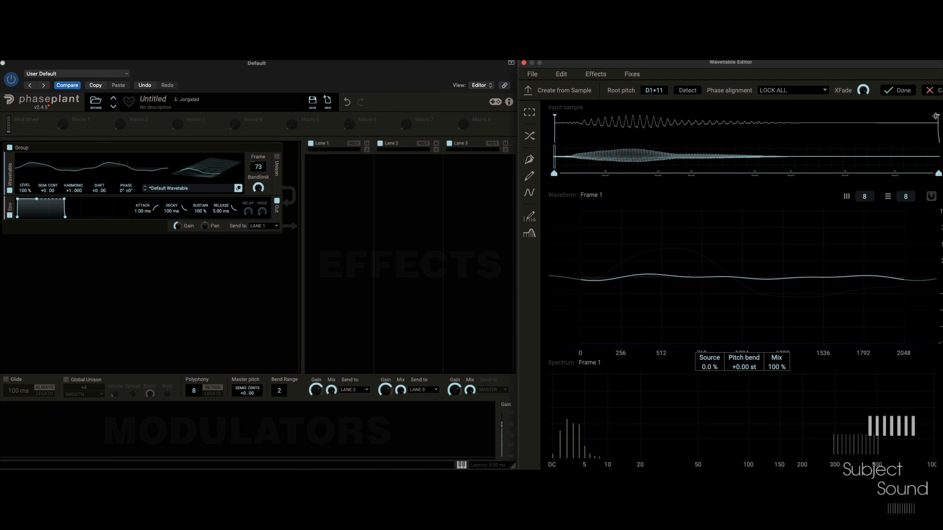
Narrow the input sample to its loud early section, ending at 28 %, and limit the conversion to frames 1 to 68
{"action": "left_click_drag", "start_coordinate": [935, 116], "coordinate": [663, 116]}
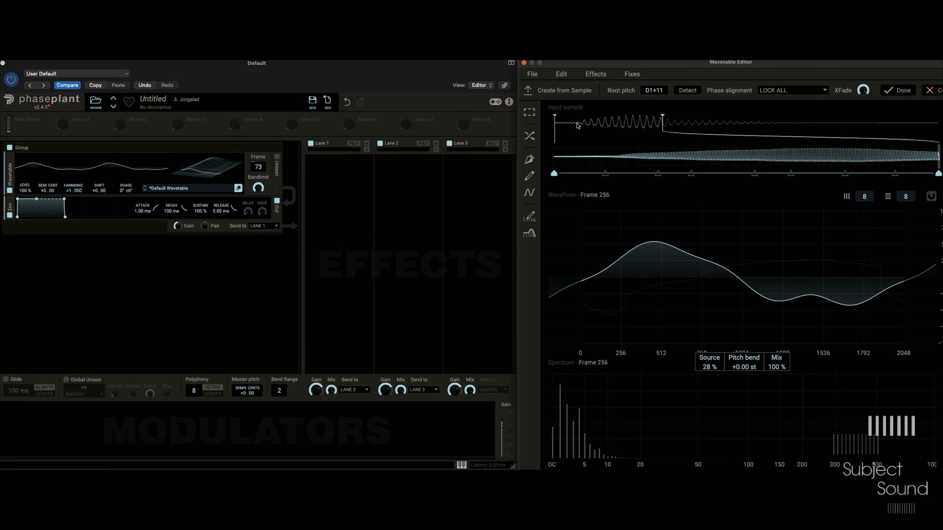
{"action": "left_click_drag", "start_coordinate": [556, 116], "coordinate": [619, 118]}
{"action": "mouse_move", "coordinate": [938, 173]}
{"action": "left_mouse_down"}
{"action": "mouse_move", "coordinate": [608, 173]}
{"action": "mouse_move", "coordinate": [655, 173]}
{"action": "left_mouse_up"}
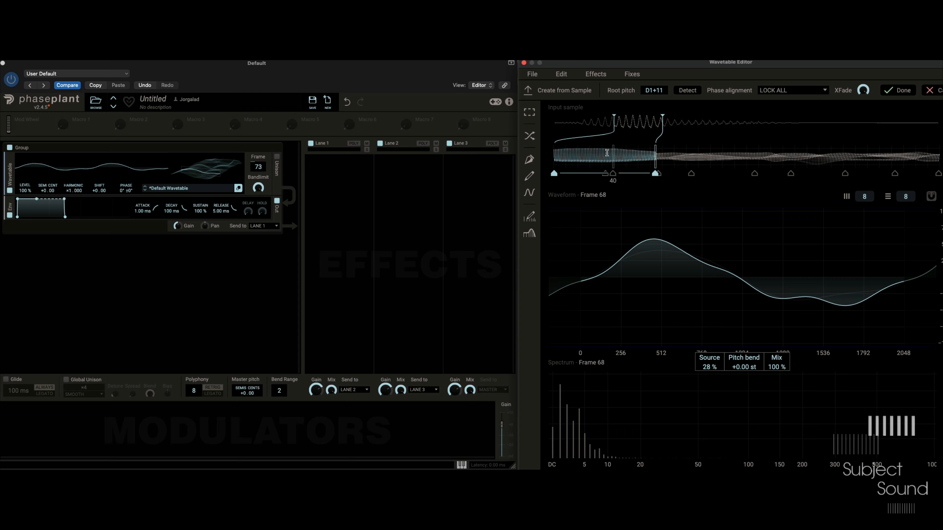
Add sample keyframes at frames 55, 44 and 35 and vary their pitch bend
{"action": "left_click", "coordinate": [574, 159]}
{"action": "left_click_drag", "start_coordinate": [575, 159], "coordinate": [635, 157]}
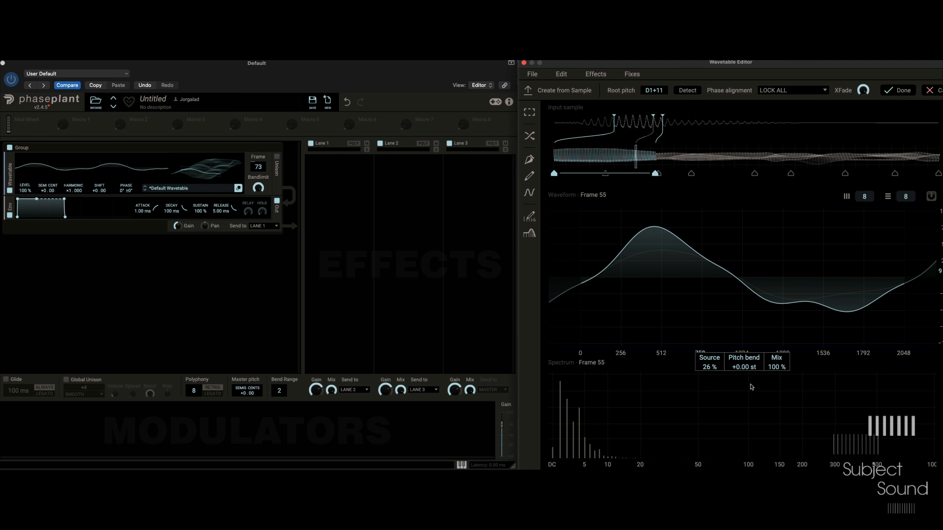
{"action": "left_click_drag", "start_coordinate": [735, 368], "coordinate": [737, 379]}
{"action": "left_click", "coordinate": [618, 164]}
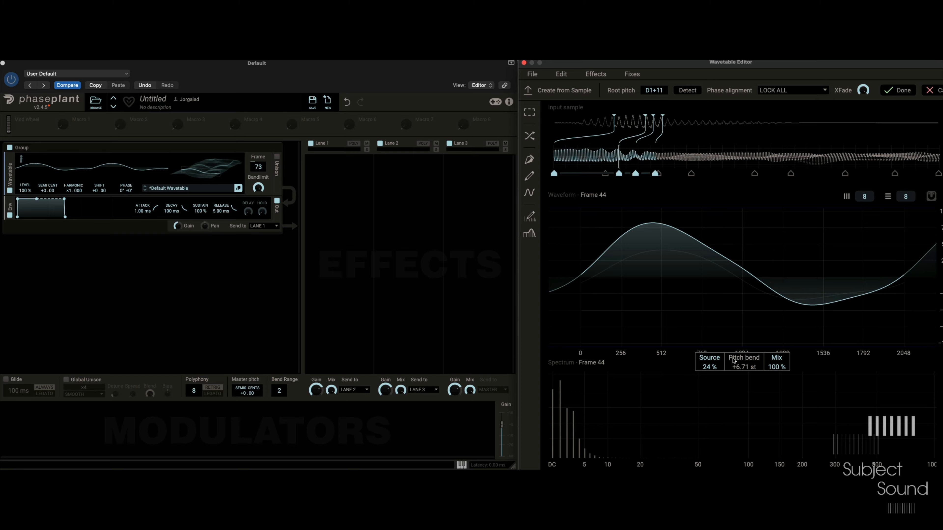
{"action": "left_click", "coordinate": [605, 173]}
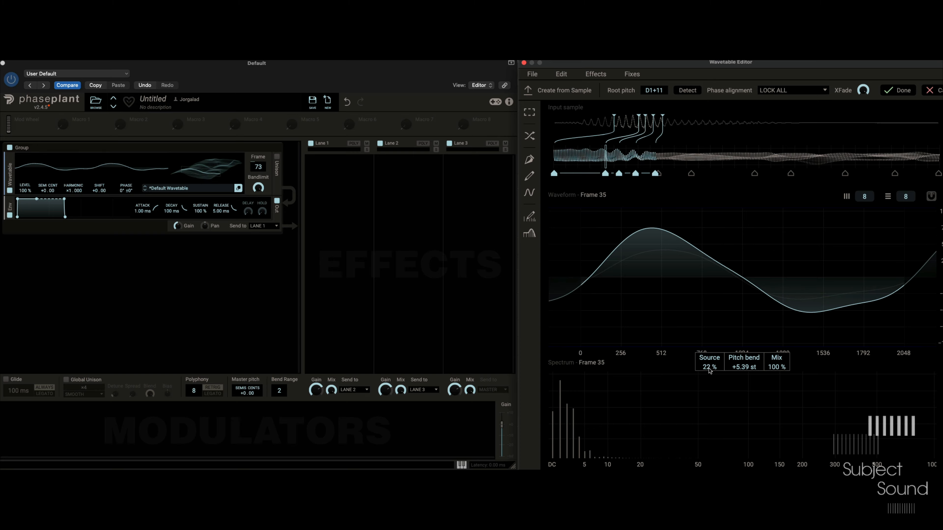
{"action": "left_click_drag", "start_coordinate": [737, 367], "coordinate": [741, 348]}
Add keyframes at frames 20 and 12 with pitch bends of +0.18 st and +2.98 st, and apply the sample conversion
{"action": "left_click", "coordinate": [582, 171]}
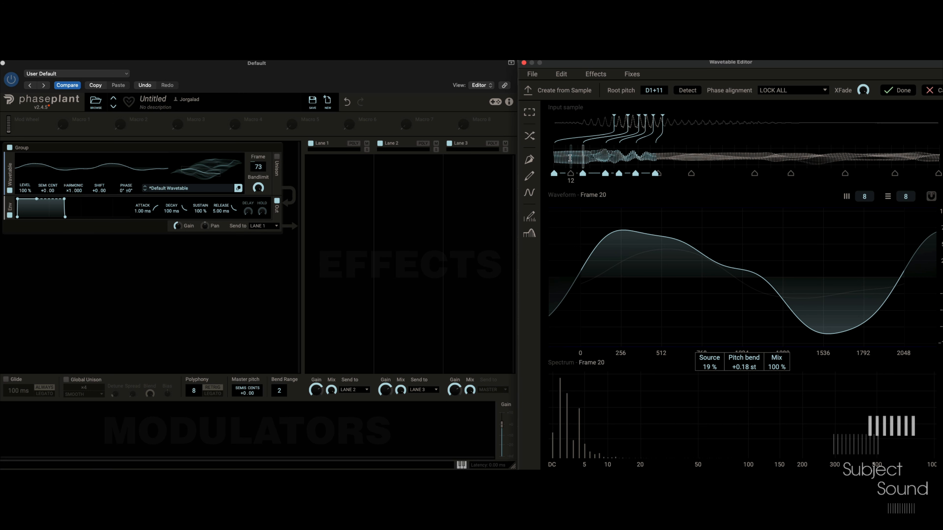
{"action": "left_click", "coordinate": [571, 170]}
{"action": "left_click_drag", "start_coordinate": [743, 367], "coordinate": [744, 358]}
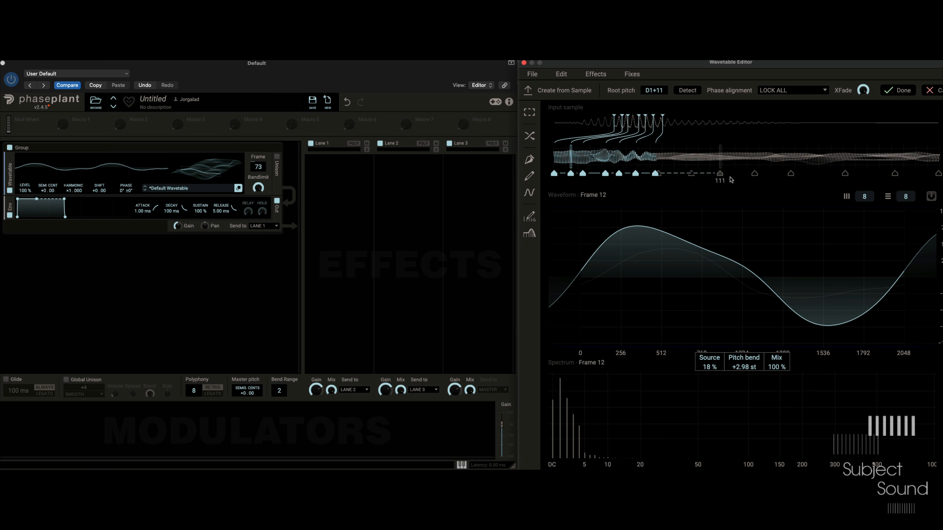
{"action": "left_click", "coordinate": [898, 91]}
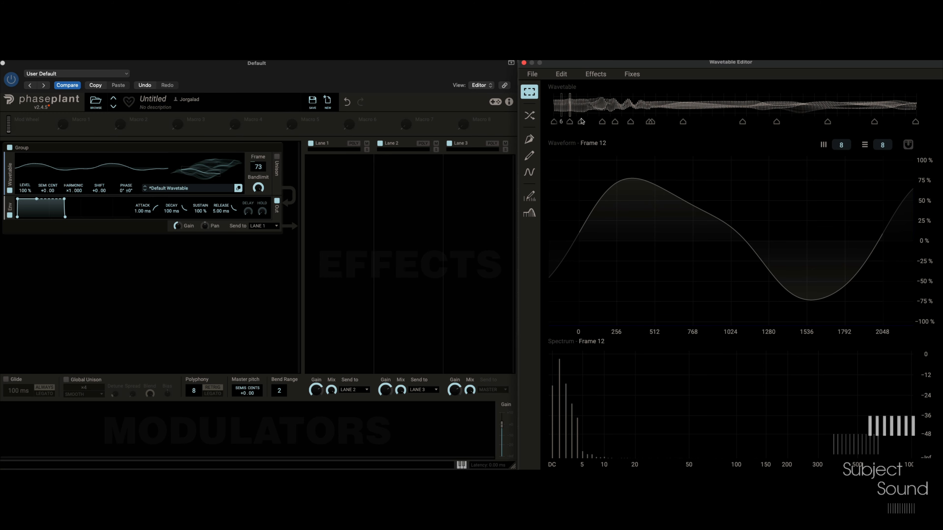
Morph linearly from frame 1 to 256 through the keyframes at 12, 20, 35, 44, 55, 68 and 70, and apply it
{"action": "left_click", "coordinate": [554, 122]}
{"action": "left_click", "coordinate": [530, 115]}
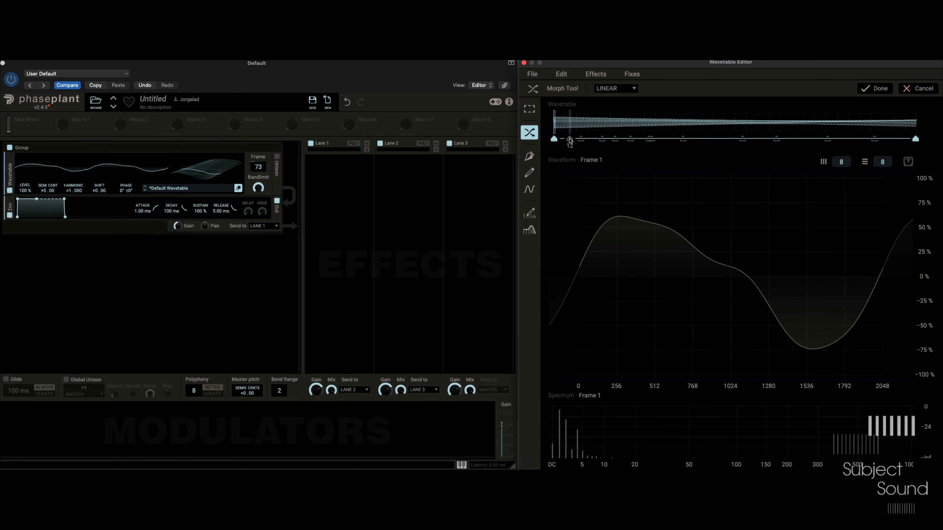
{"action": "left_click", "coordinate": [569, 139]}
{"action": "left_click", "coordinate": [581, 139]}
{"action": "left_click", "coordinate": [602, 139]}
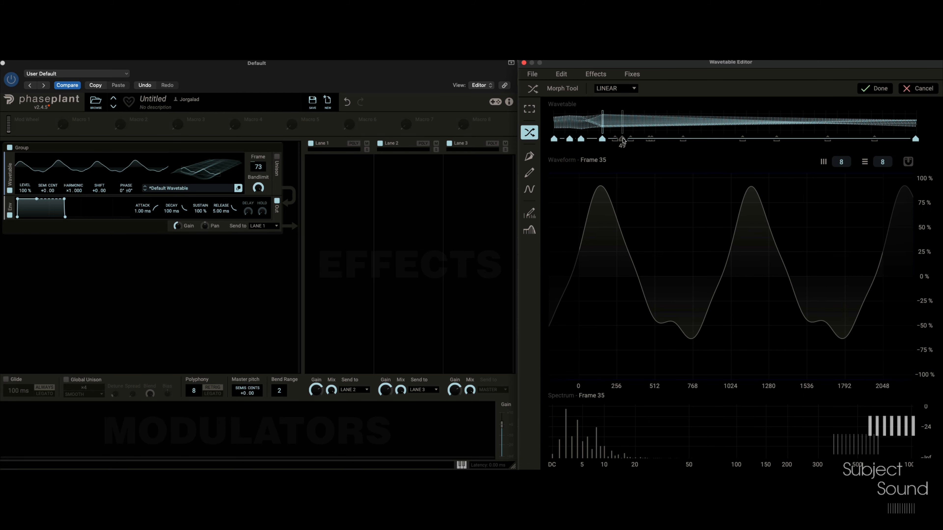
{"action": "left_click", "coordinate": [615, 139]}
{"action": "left_click", "coordinate": [631, 139]}
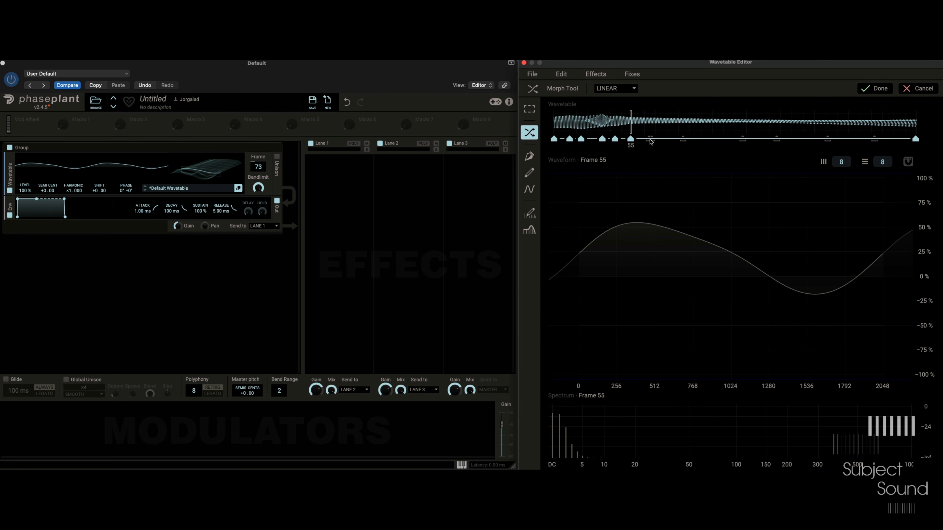
{"action": "left_click", "coordinate": [650, 139]}
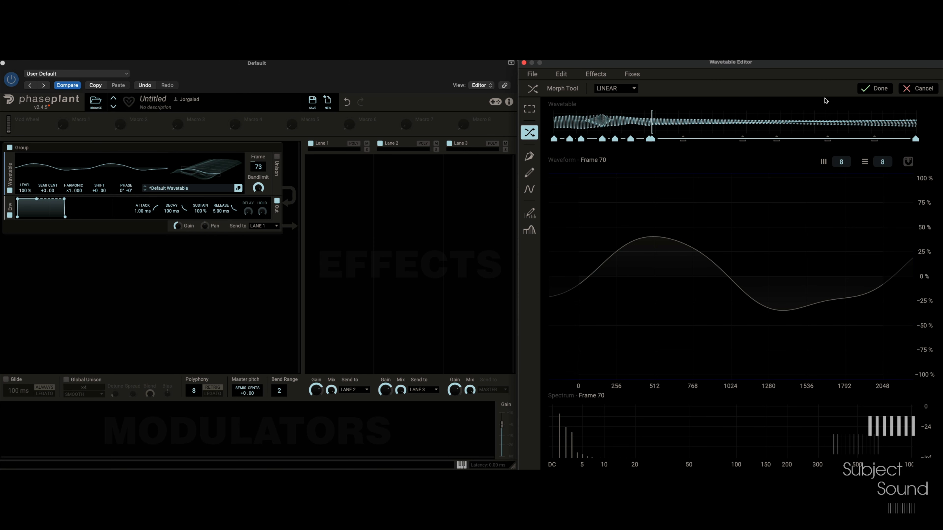
{"action": "left_click", "coordinate": [870, 90]}
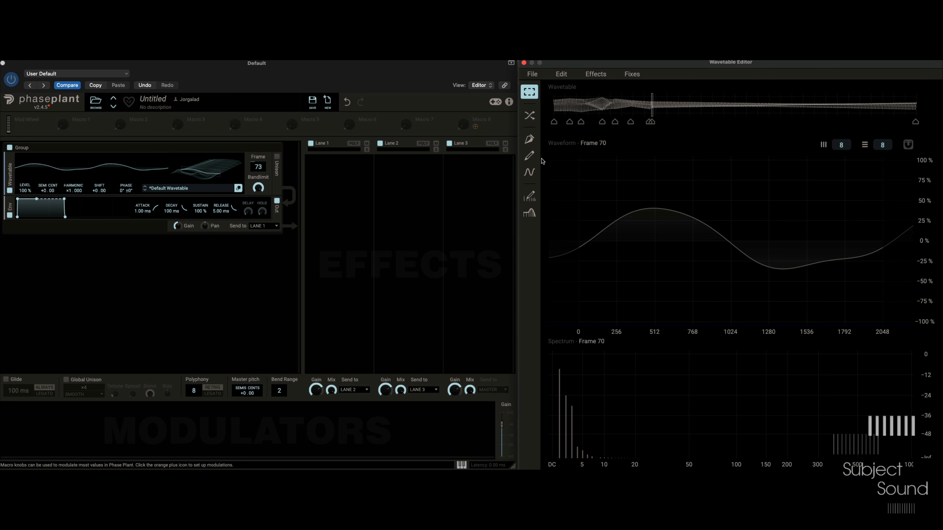
Set the wavetable oscillator's frame position to 1
{"action": "left_click_drag", "start_coordinate": [258, 166], "coordinate": [259, 166]}
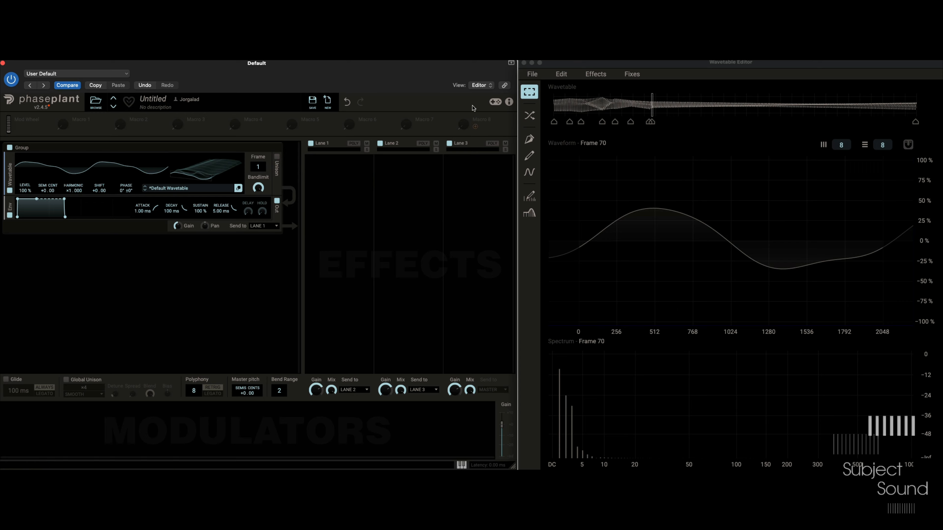
Apply a Frame Blend effect to the whole wavetable with a distance of 3.5 frames and a mix of 100 %
{"action": "left_click", "coordinate": [595, 74]}
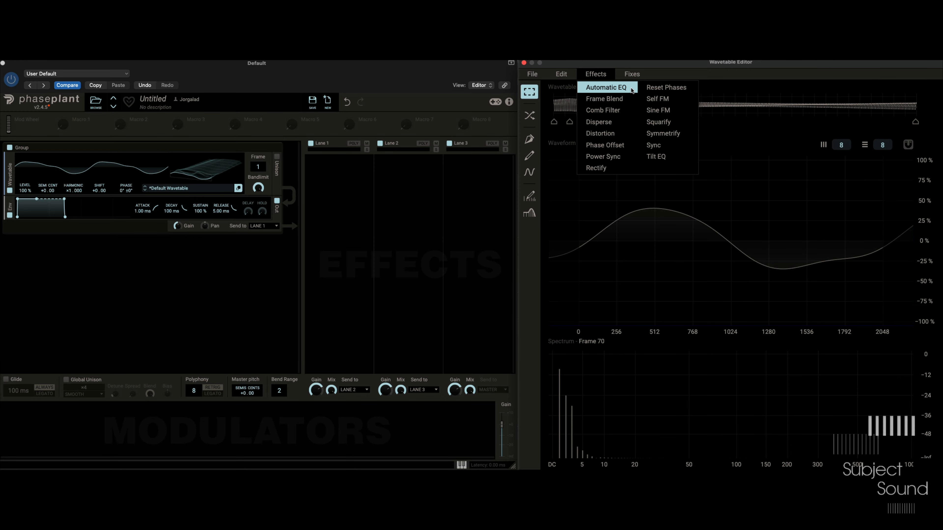
{"action": "left_click", "coordinate": [622, 99]}
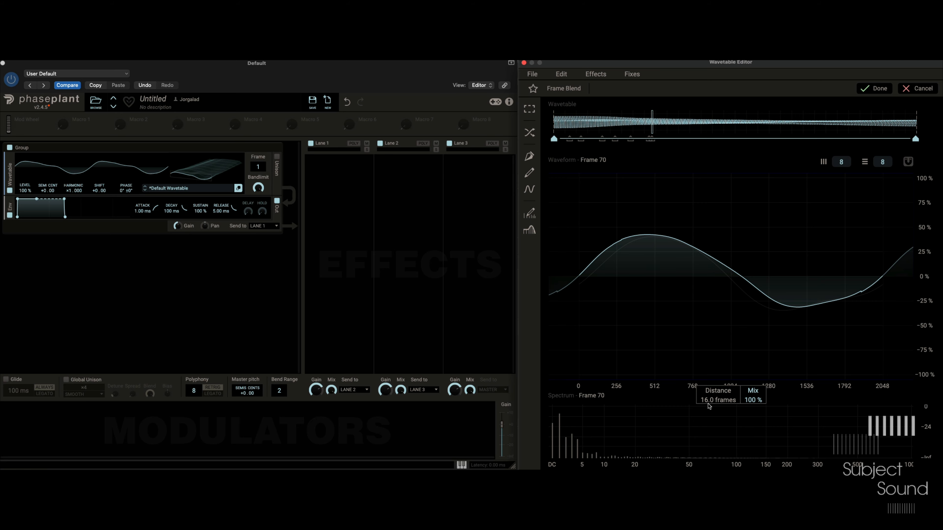
{"action": "left_click_drag", "start_coordinate": [705, 401], "coordinate": [705, 435]}
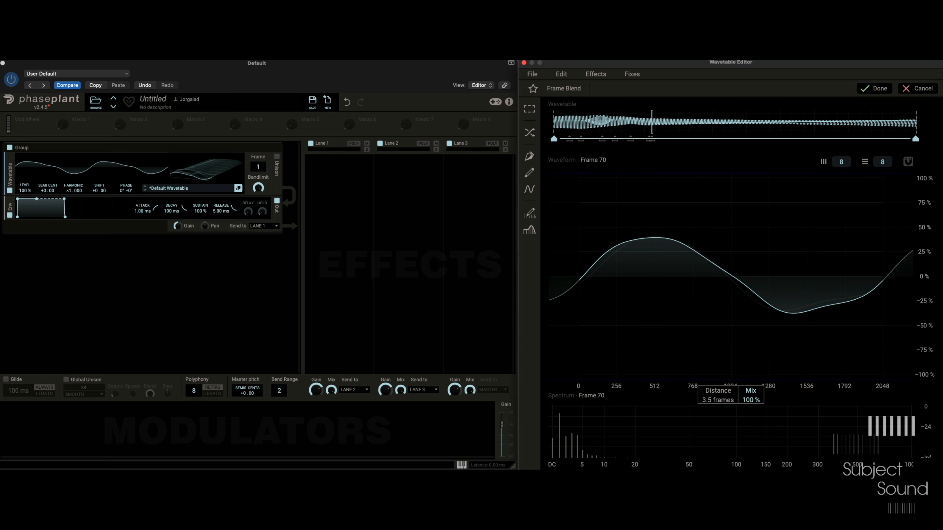
{"action": "left_click", "coordinate": [881, 92]}
Normalize the wavetable by RMS and keep the oscillator's frame position at 1
{"action": "left_click", "coordinate": [631, 74]}
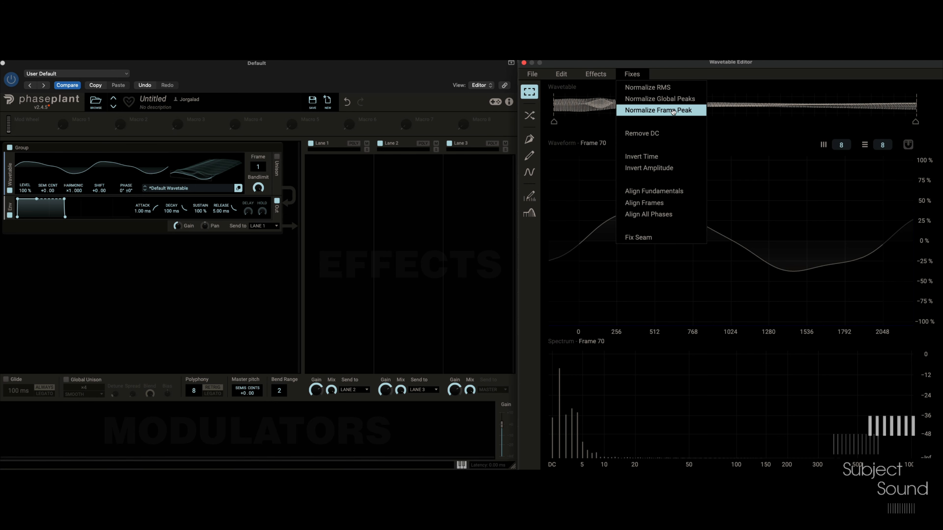
{"action": "left_click", "coordinate": [671, 87]}
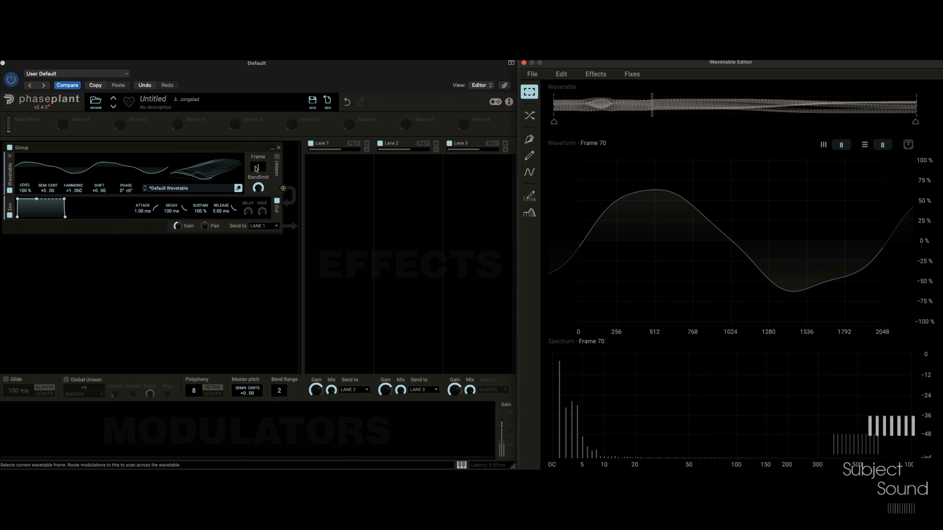
{"action": "left_click_drag", "start_coordinate": [257, 168], "coordinate": [270, 214]}
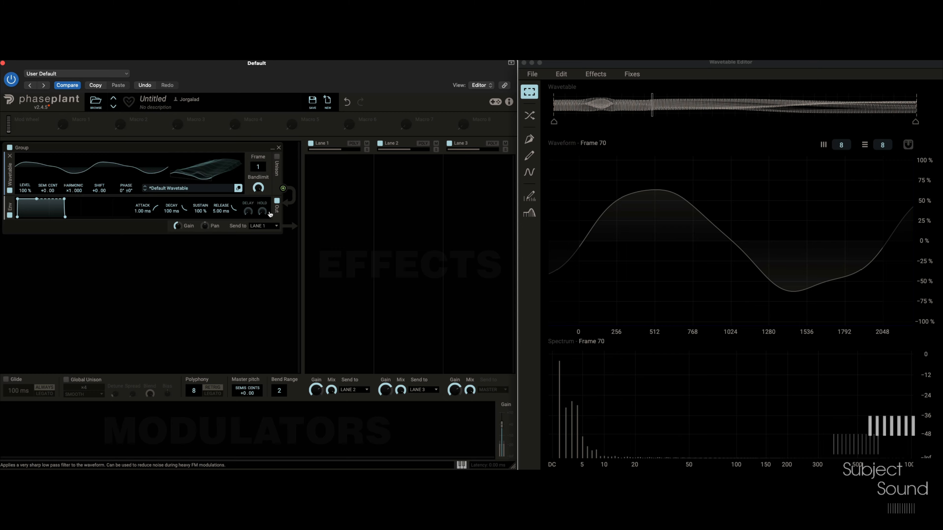
Add an LFO modulator and assign it to the wavetable oscillator's frame position
{"action": "left_click", "coordinate": [107, 422]}
{"action": "left_click", "coordinate": [95, 396]}
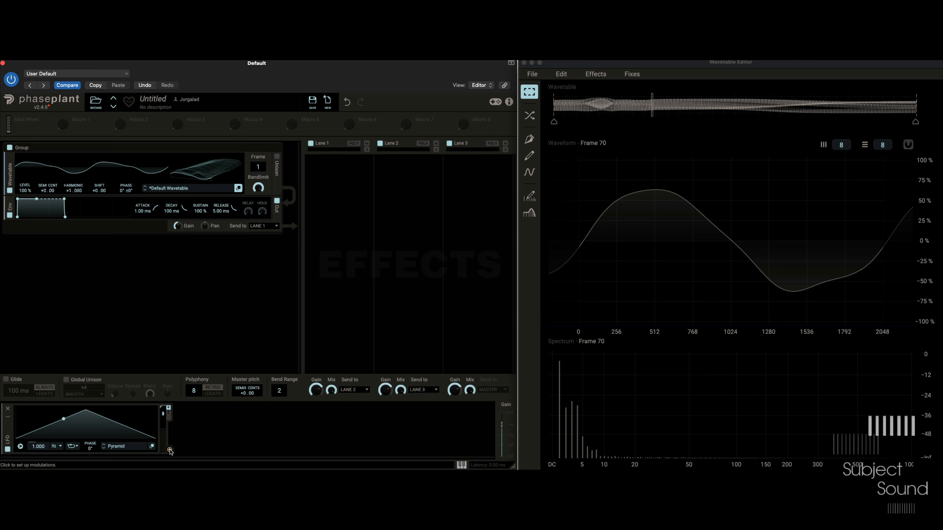
{"action": "left_click_drag", "start_coordinate": [170, 450], "coordinate": [161, 469]}
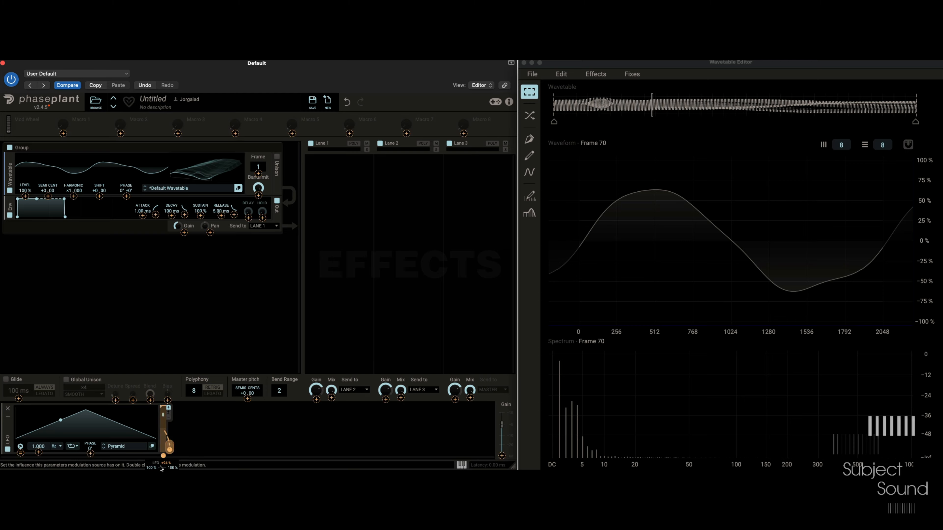
{"action": "double_click", "coordinate": [164, 456]}
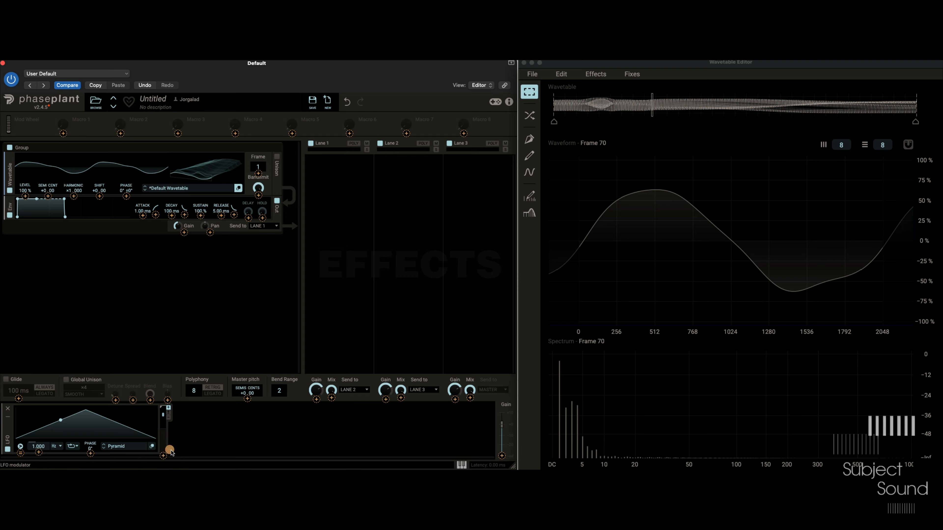
{"action": "left_click", "coordinate": [172, 452]}
{"action": "left_click", "coordinate": [171, 451]}
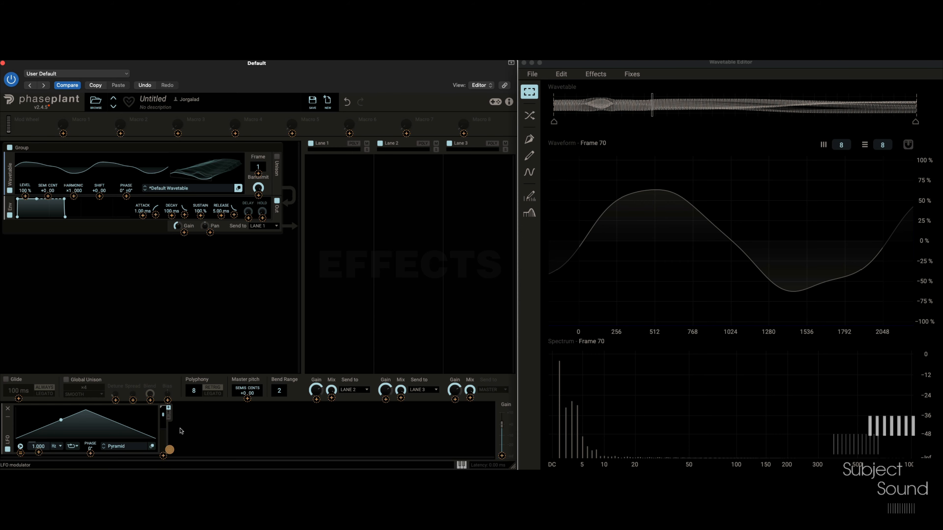
{"action": "left_click", "coordinate": [262, 171]}
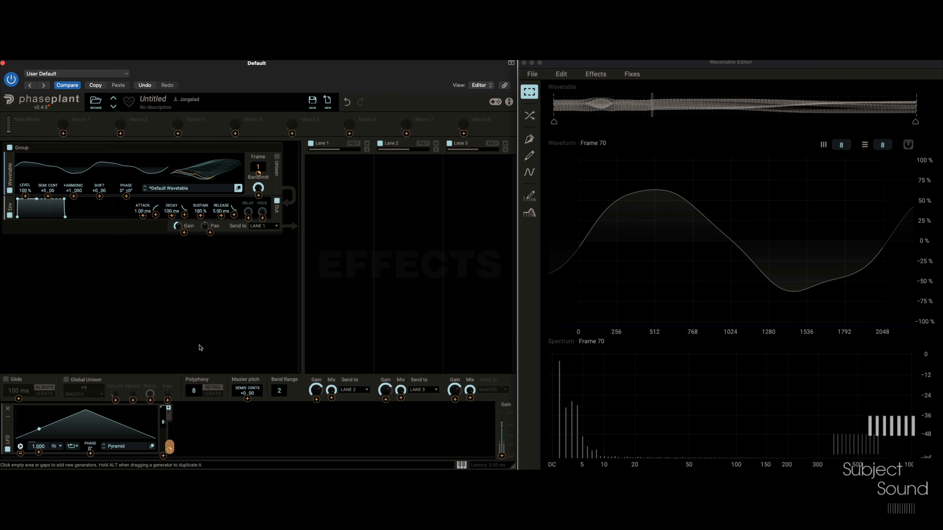
{"action": "left_click", "coordinate": [61, 426]}
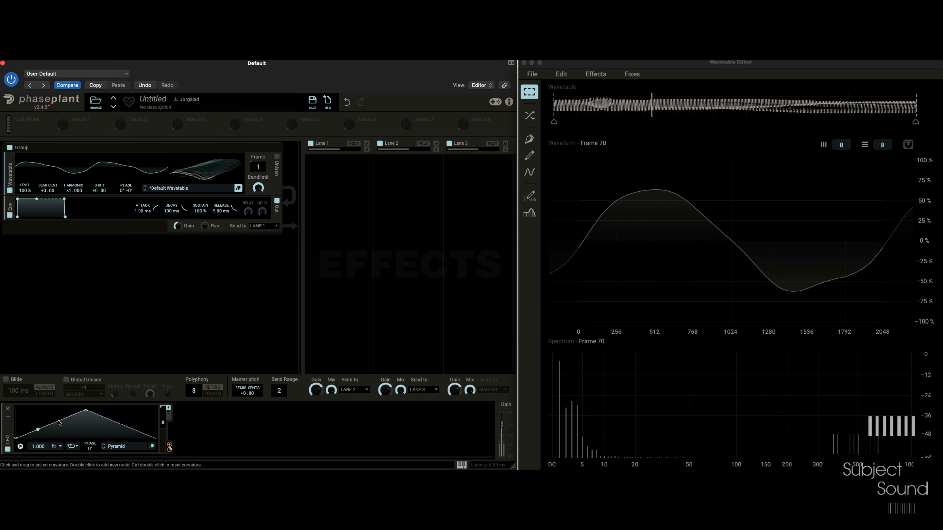
Reshape the LFO curve into two peaks at a rate of 0.408 Hz and set the modulated frame position to 40
{"action": "left_click_drag", "start_coordinate": [58, 422], "coordinate": [120, 420]}
{"action": "left_click_drag", "start_coordinate": [37, 447], "coordinate": [39, 452]}
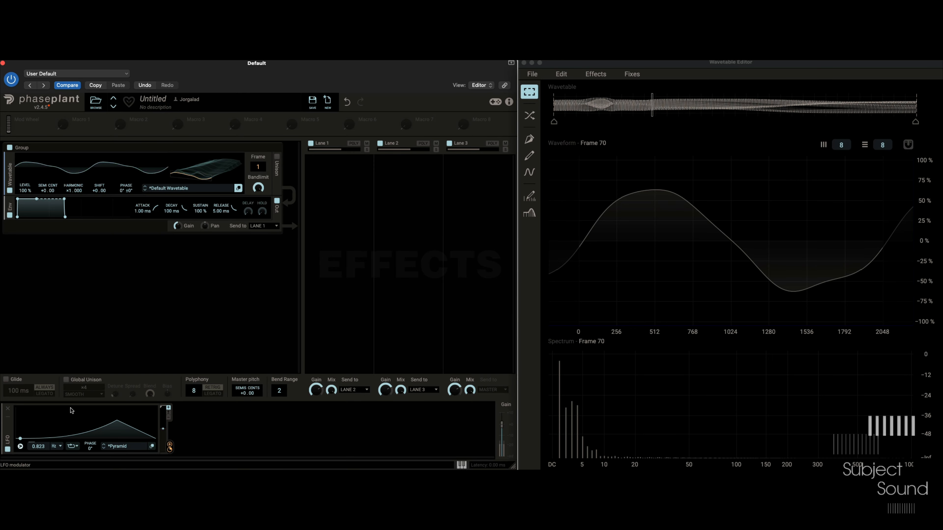
{"action": "double_click", "coordinate": [57, 422]}
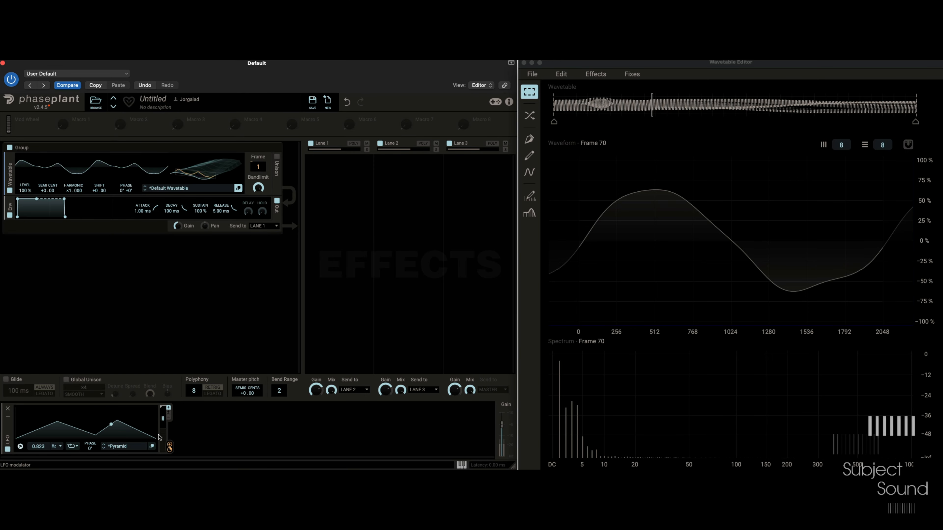
{"action": "left_click_drag", "start_coordinate": [39, 447], "coordinate": [38, 448]}
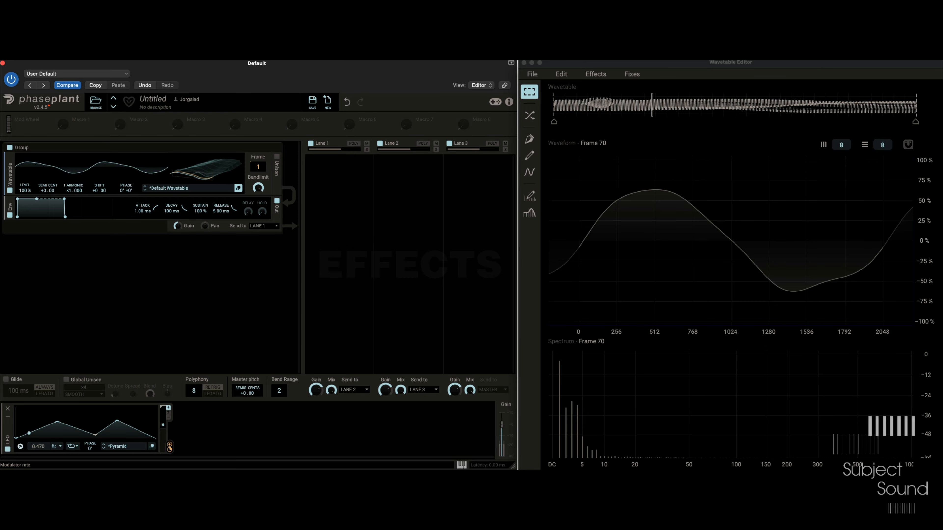
{"action": "left_click_drag", "start_coordinate": [38, 448], "coordinate": [38, 449]}
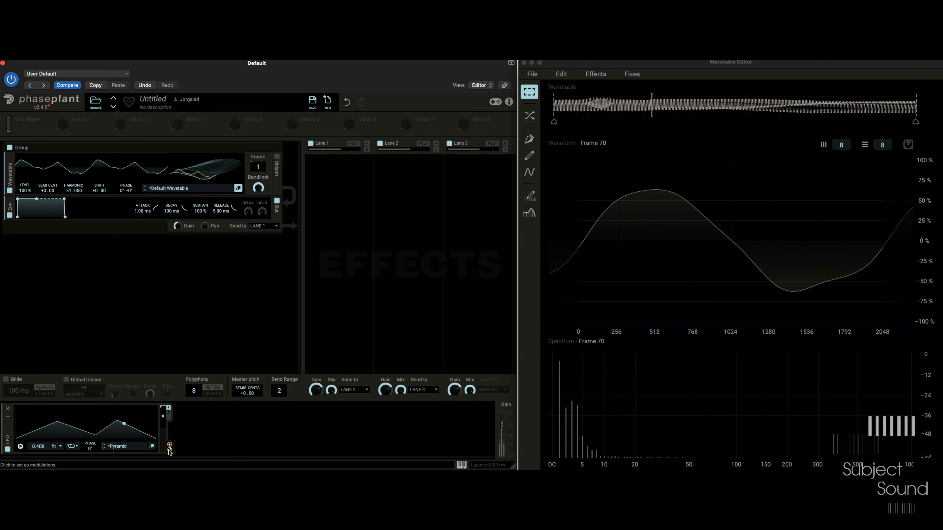
{"action": "left_click_drag", "start_coordinate": [170, 450], "coordinate": [170, 440]}
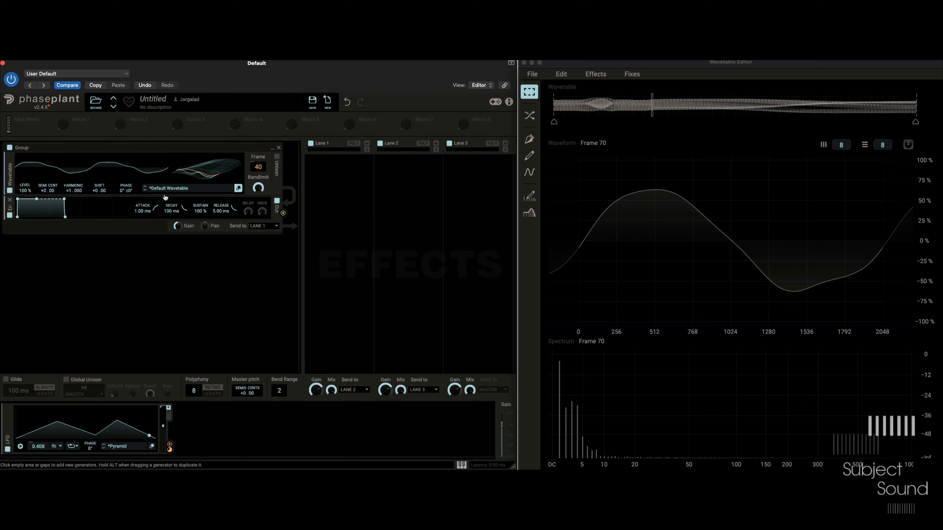
Insert an Overdrive distortion followed by a nonlinear filter between the wavetable oscillator and the envelope
{"action": "left_click", "coordinate": [165, 195]}
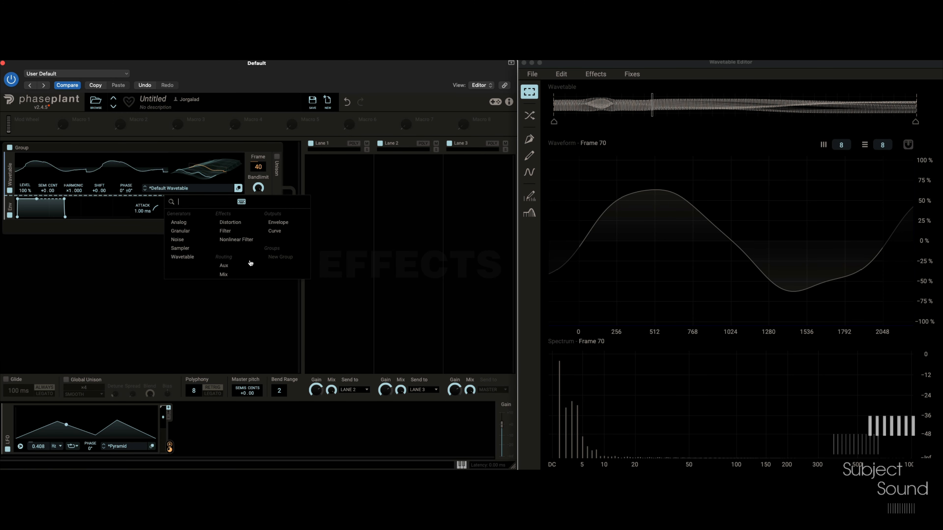
{"action": "left_click", "coordinate": [227, 223]}
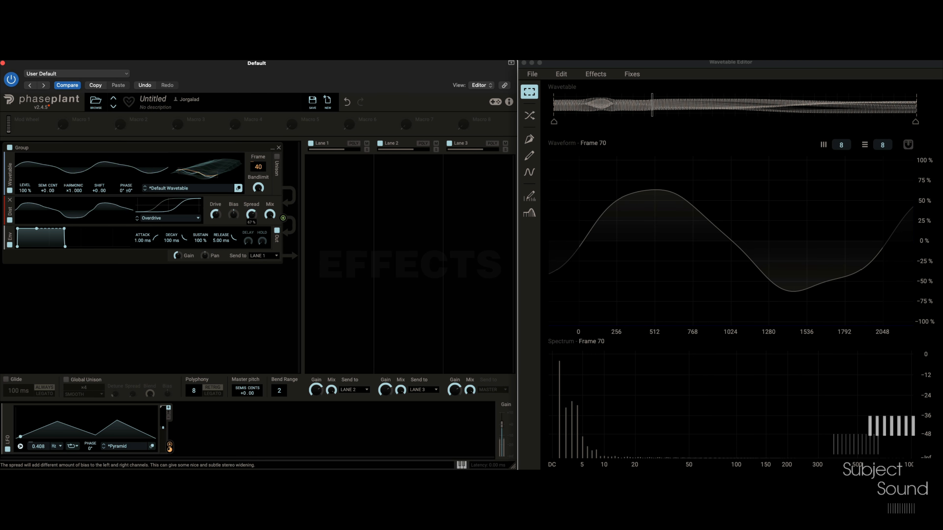
{"action": "left_click", "coordinate": [173, 226]}
{"action": "left_click", "coordinate": [242, 270]}
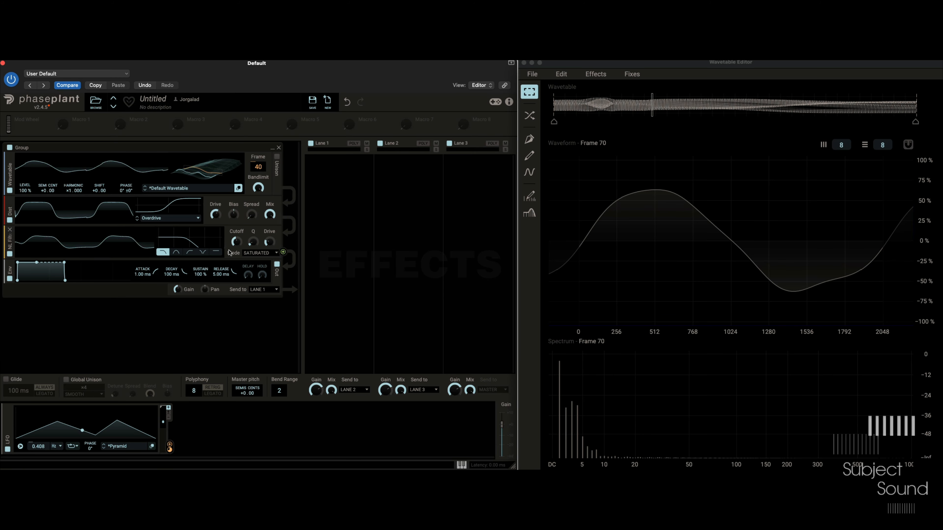
Switch the nonlinear filter to its flat response shape, raise its Q and drive, and modulate its cutoff with the LFO
{"action": "left_click", "coordinate": [215, 252]}
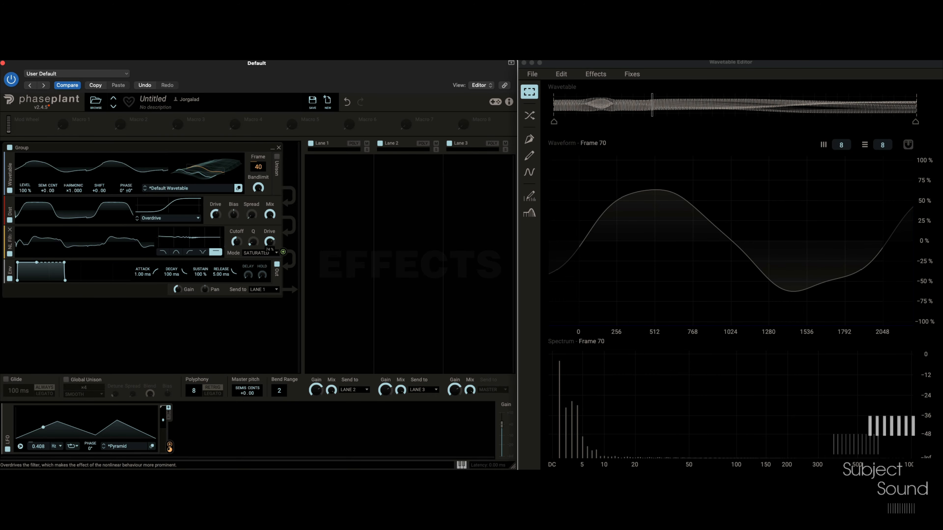
{"action": "left_click_drag", "start_coordinate": [270, 242], "coordinate": [259, 237]}
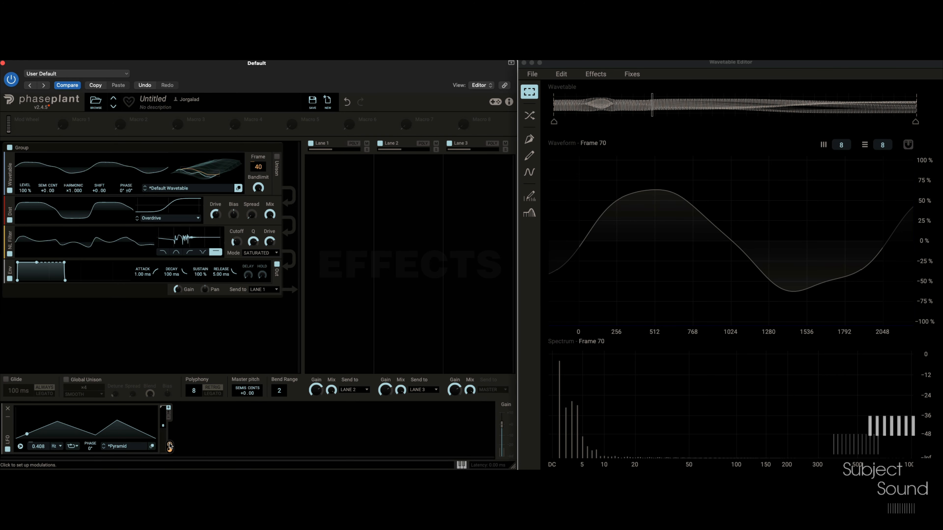
{"action": "left_click_drag", "start_coordinate": [169, 447], "coordinate": [237, 244]}
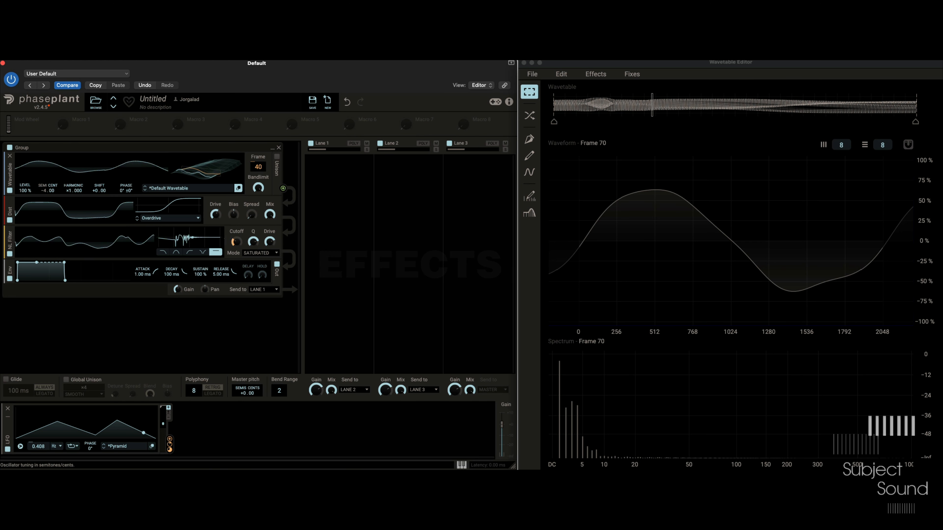
Tune the wavetable oscillator to -12.00 semitones and make the patch a one-voice legato sound with glide enabled
{"action": "left_click_drag", "start_coordinate": [44, 191], "coordinate": [45, 197]}
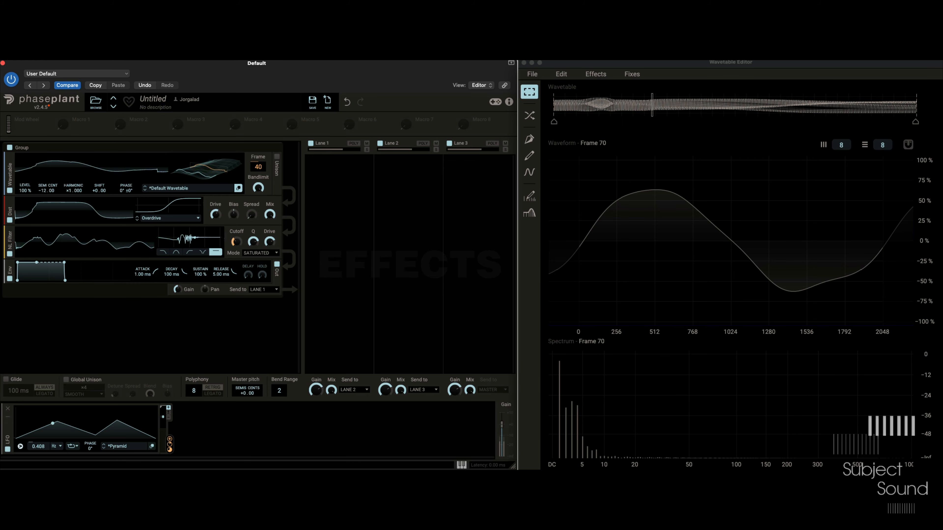
{"action": "left_click", "coordinate": [6, 379]}
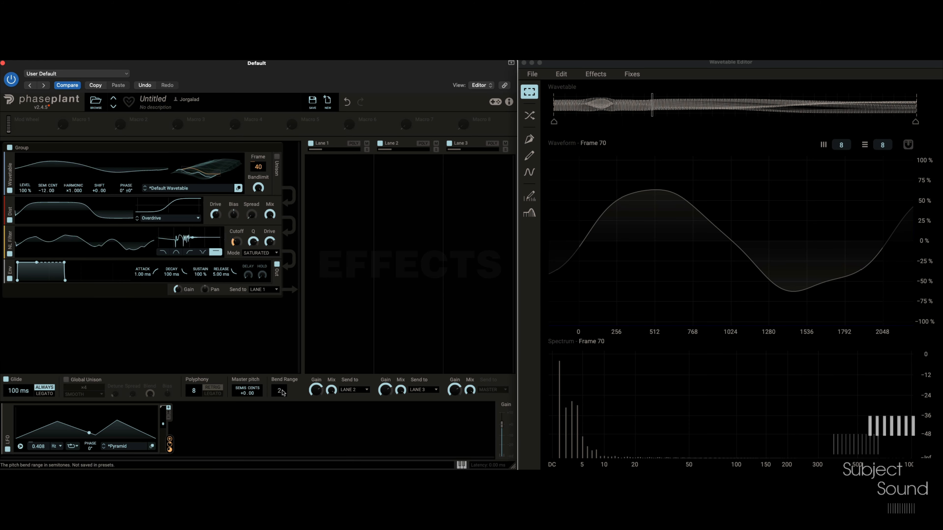
{"action": "left_click_drag", "start_coordinate": [194, 390], "coordinate": [198, 395]}
{"action": "left_click", "coordinate": [210, 394]}
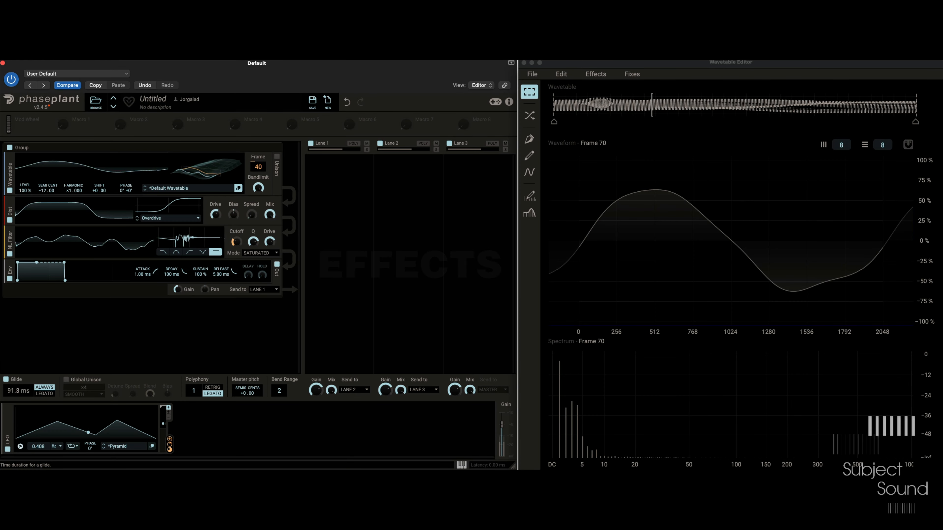
Limit glide to legato notes with a time of 136 ms, and slow the LFO rate to 0.011 Hz
{"action": "left_click_drag", "start_coordinate": [18, 391], "coordinate": [18, 383]}
{"action": "left_click", "coordinate": [41, 394]}
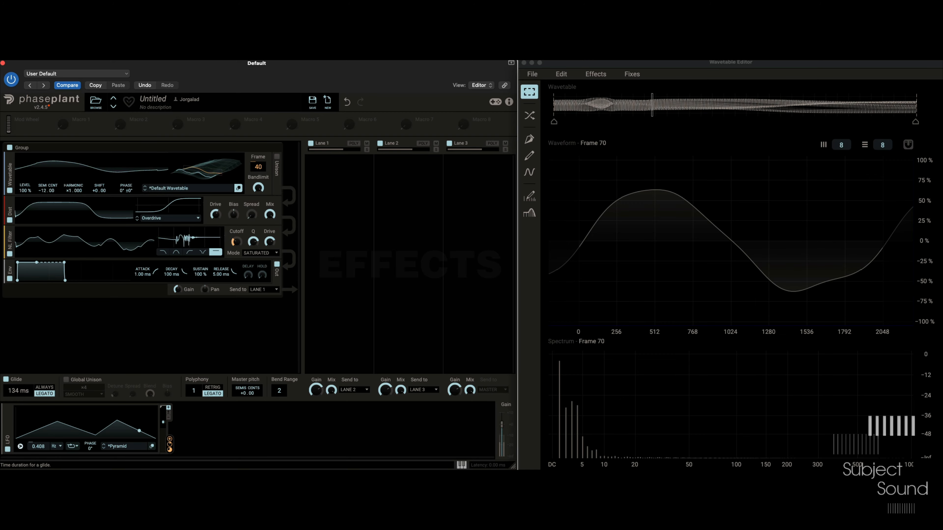
{"action": "left_click_drag", "start_coordinate": [18, 391], "coordinate": [18, 390]}
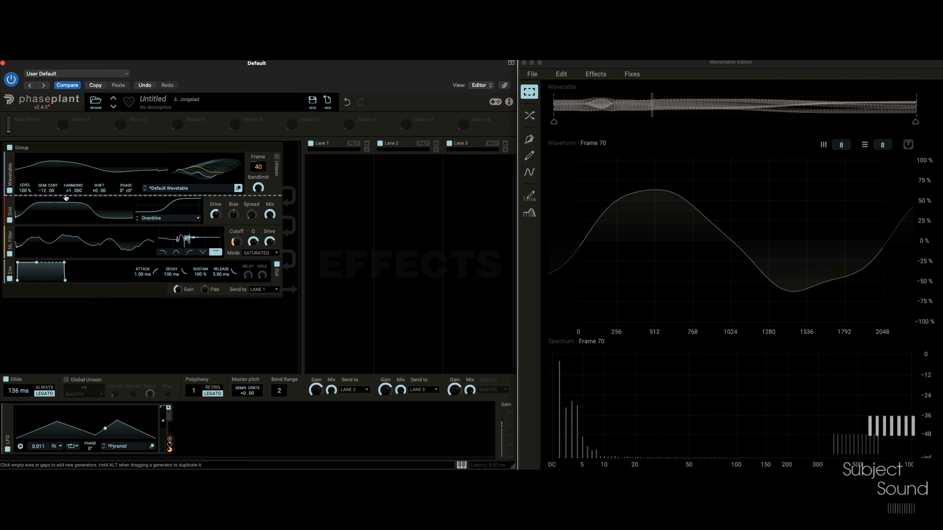
Add an Analog sawtooth oscillator between the wavetable oscillator and the distortion, and delete the leftover group
{"action": "left_click", "coordinate": [70, 332]}
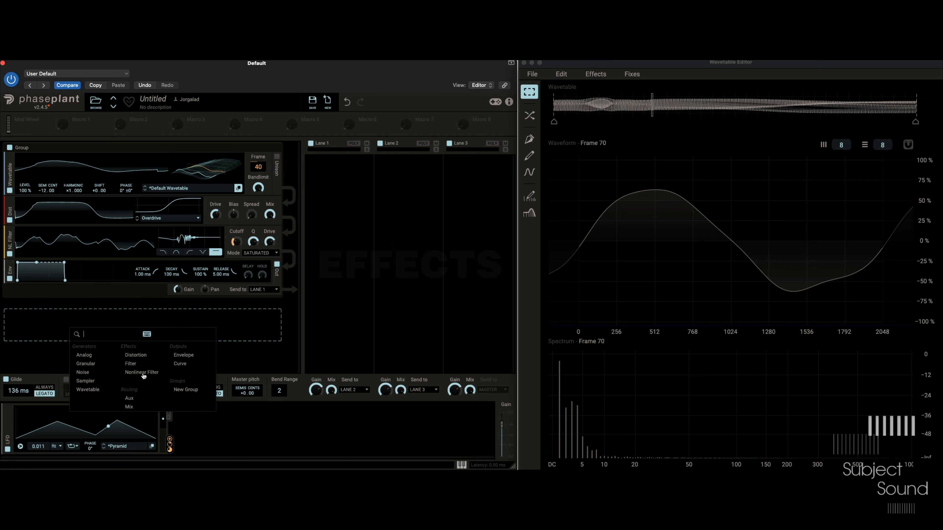
{"action": "left_click", "coordinate": [89, 355]}
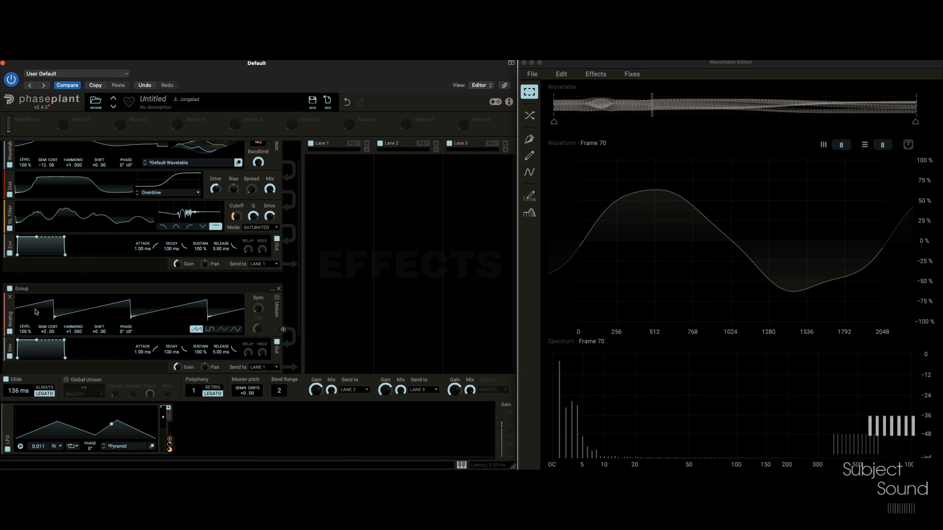
{"action": "left_click_drag", "start_coordinate": [7, 319], "coordinate": [9, 189]}
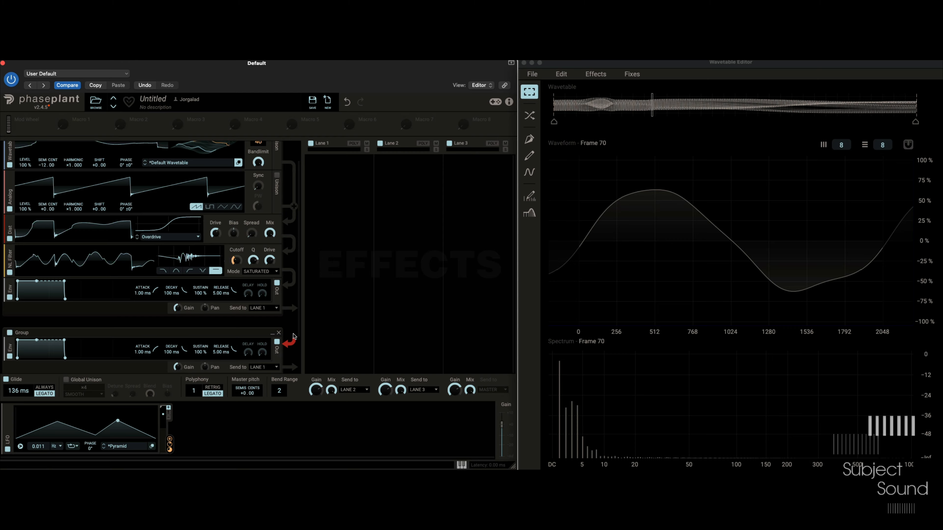
{"action": "left_click", "coordinate": [279, 334]}
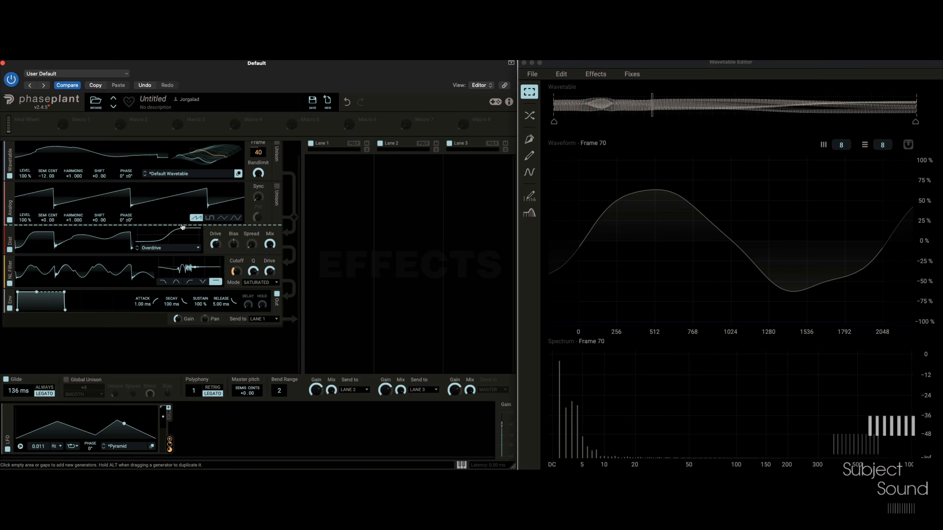
{"action": "left_click", "coordinate": [183, 225]}
{"action": "left_click", "coordinate": [418, 173]}
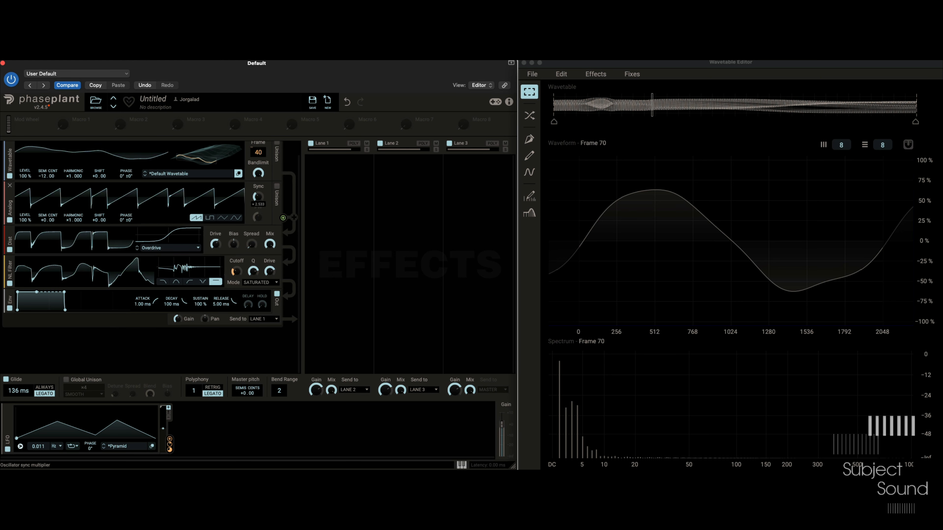
Enable x4 Smooth unison on the wavetable oscillator and raise its stereo spread
{"action": "left_click", "coordinate": [276, 149]}
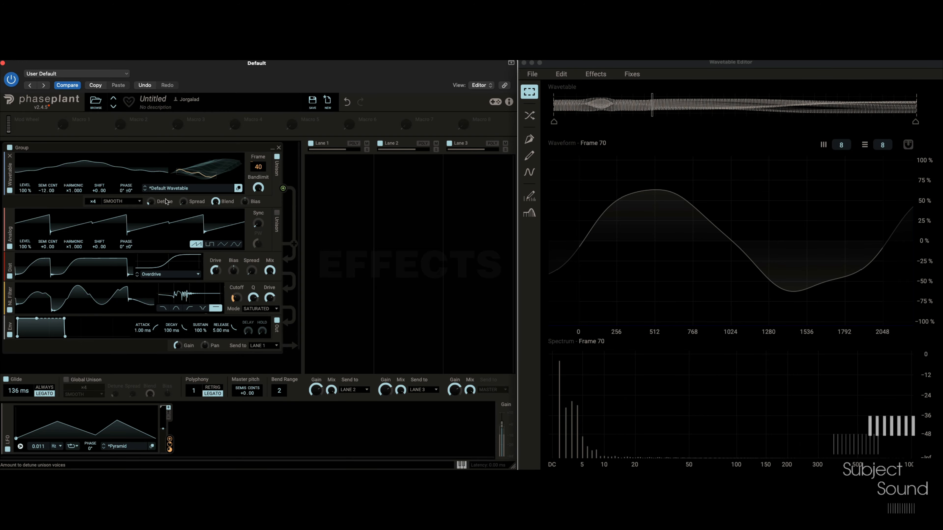
{"action": "left_click_drag", "start_coordinate": [182, 202], "coordinate": [183, 167]}
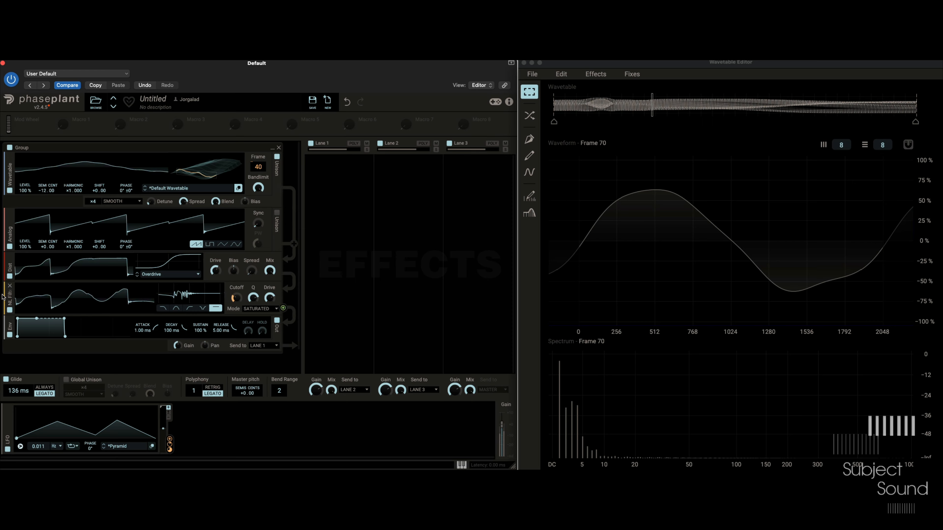
Lower the Analog oscillator's level to 53%, fine-tune the nonlinear filter's cutoff and switch that filter to the notch shape
{"action": "mouse_move", "coordinate": [25, 247]}
{"action": "left_mouse_down"}
{"action": "mouse_move", "coordinate": [25, 275]}
{"action": "mouse_move", "coordinate": [25, 263]}
{"action": "left_mouse_up"}
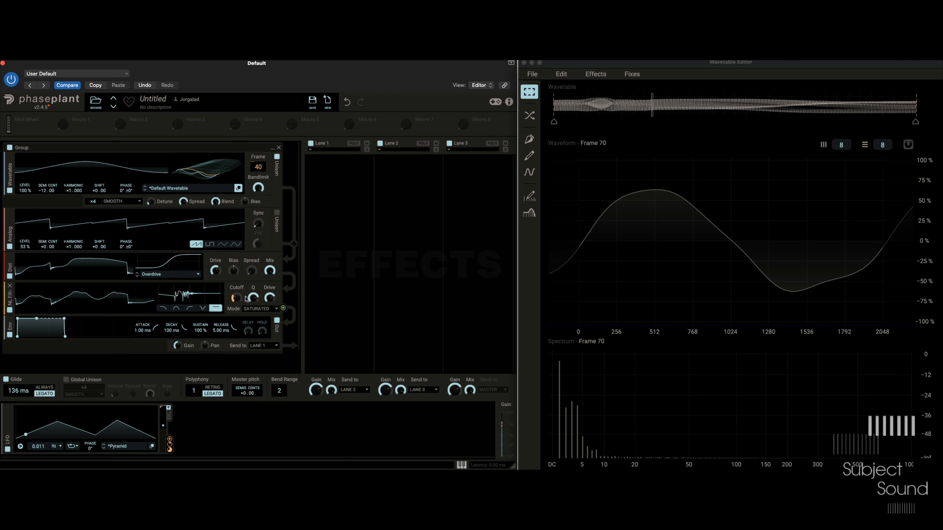
{"action": "left_click_drag", "start_coordinate": [237, 298], "coordinate": [237, 300]}
{"action": "left_click", "coordinate": [206, 309]}
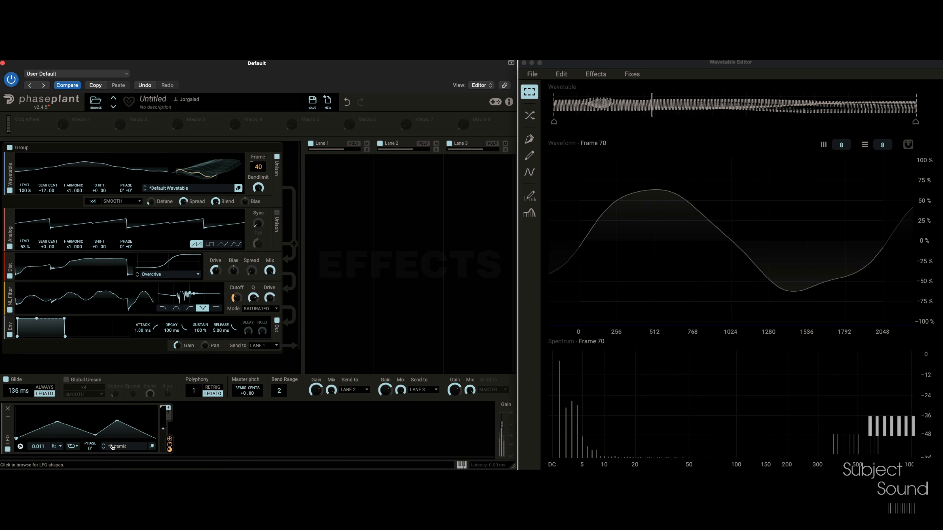
Set the LFO rate to 0.192 Hz with a lower, later second peak, and readjust the nonlinear filter's cutoff
{"action": "left_click_drag", "start_coordinate": [38, 447], "coordinate": [39, 444]}
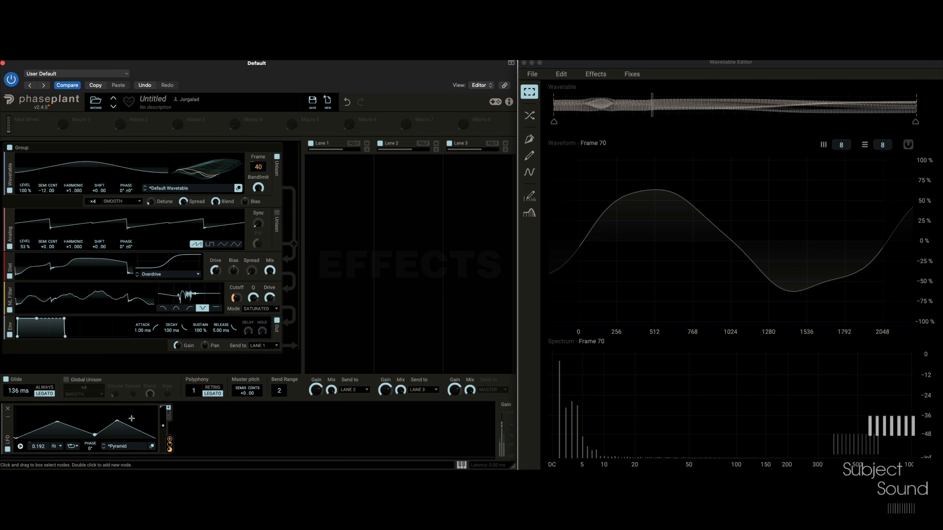
{"action": "left_click_drag", "start_coordinate": [117, 420], "coordinate": [135, 430]}
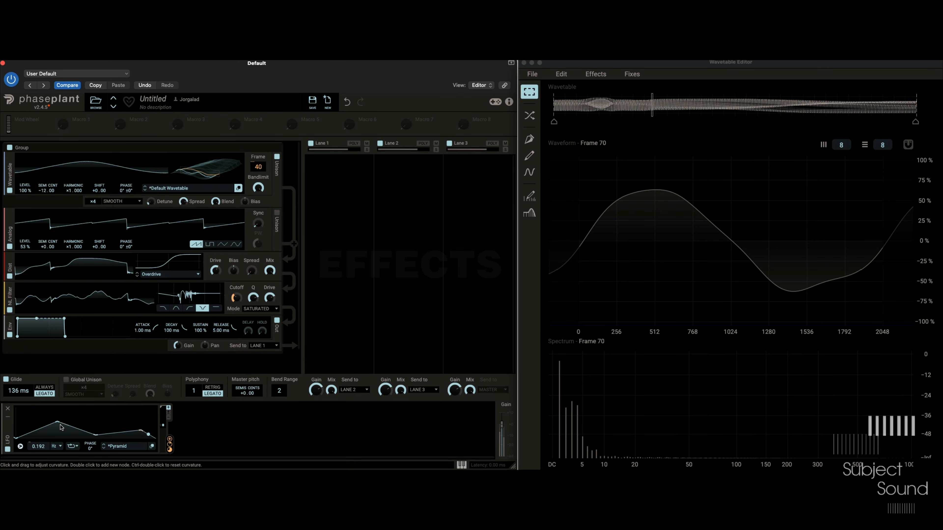
{"action": "left_click_drag", "start_coordinate": [236, 299], "coordinate": [253, 286]}
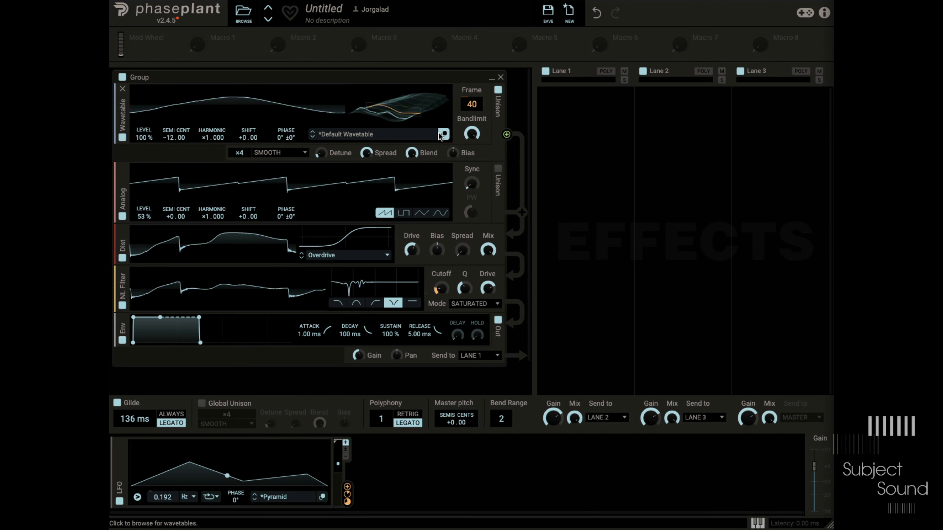
Save the oscillator's custom wavetable to the User location as SubBassImport and close the Wavetable Editor
{"action": "left_click", "coordinate": [444, 134]}
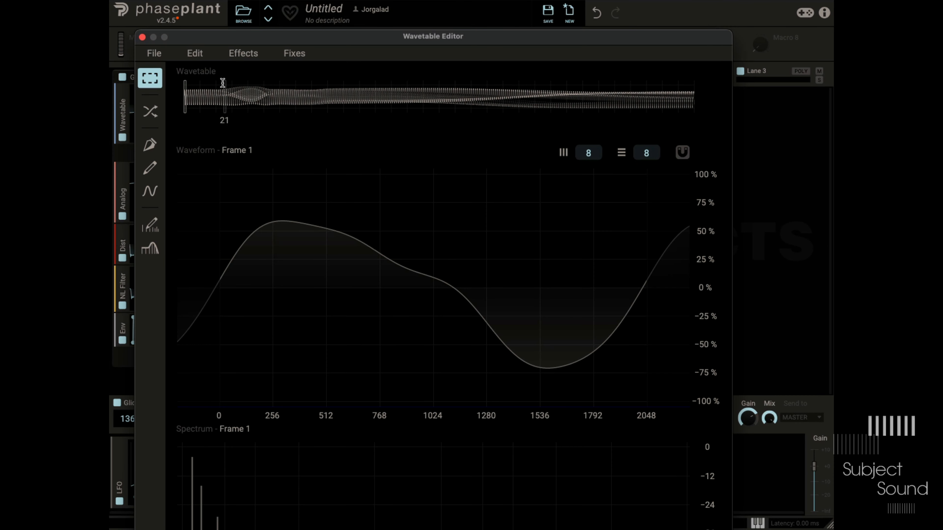
{"action": "left_click", "coordinate": [153, 51]}
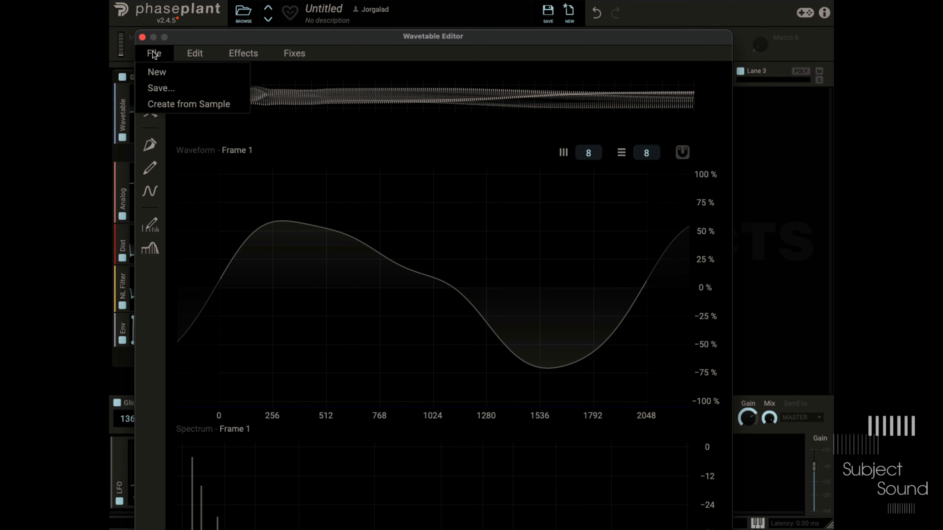
{"action": "left_click", "coordinate": [191, 89]}
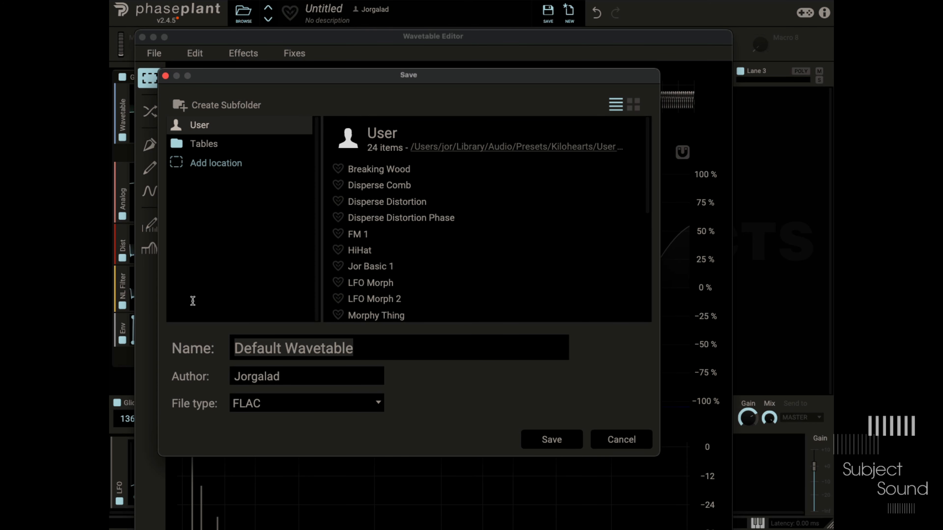
{"action": "type", "text": "SubBassl"}
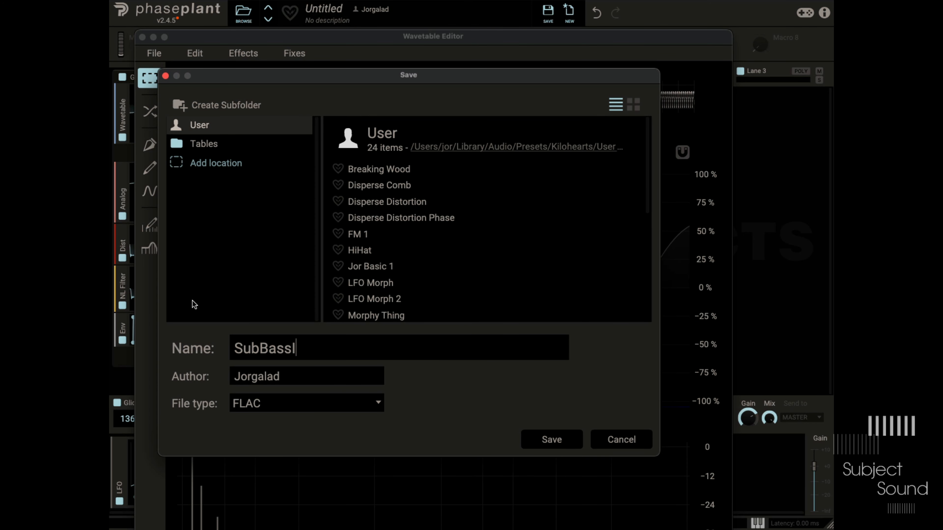
{"action": "type", "text": "mport"}
{"action": "left_click", "coordinate": [551, 442]}
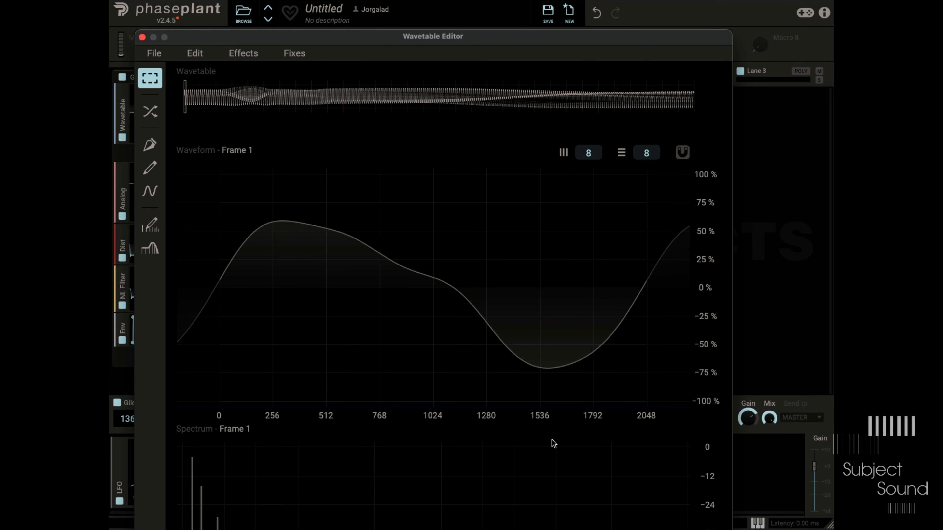
{"action": "left_click", "coordinate": [143, 38]}
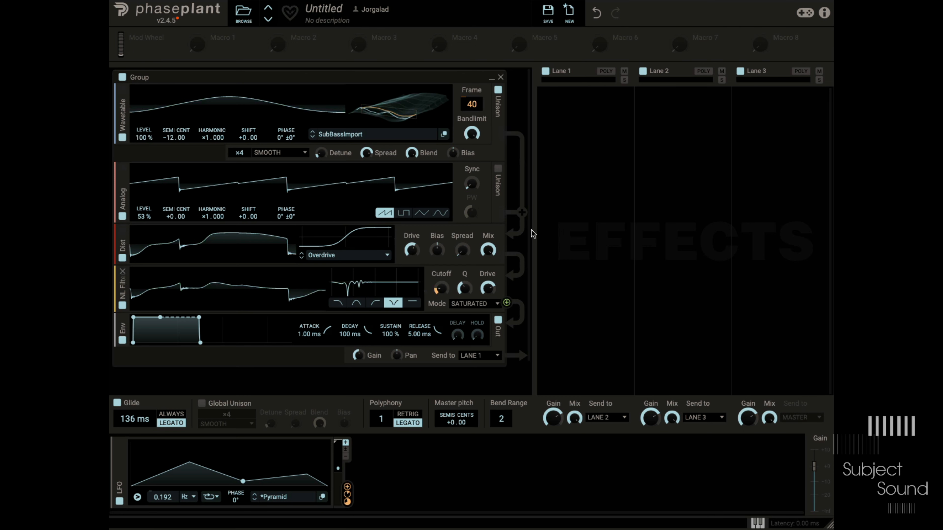
Add a Filter Table effect to Lane 1 and load the user wavetable SubBassImport into it
{"action": "left_click", "coordinate": [581, 98]}
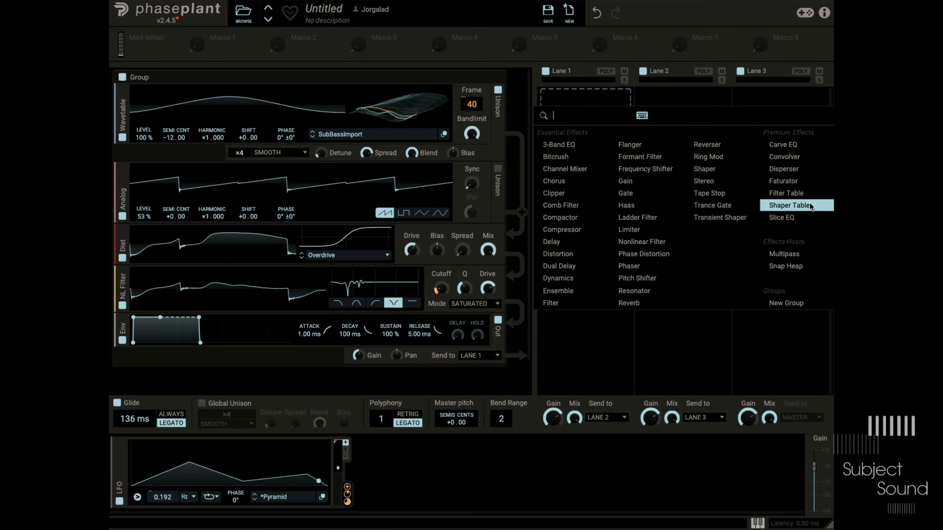
{"action": "left_click", "coordinate": [805, 194]}
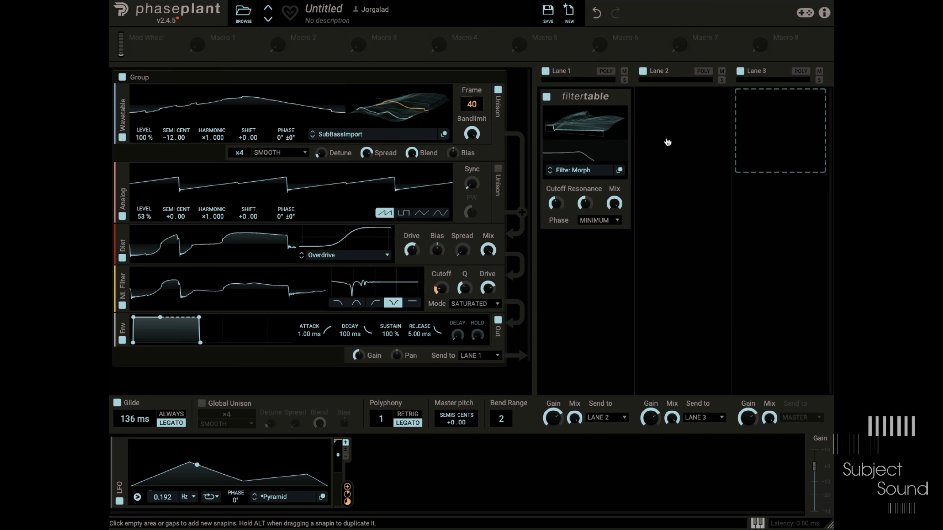
{"action": "left_click", "coordinate": [594, 173]}
{"action": "left_click", "coordinate": [639, 207]}
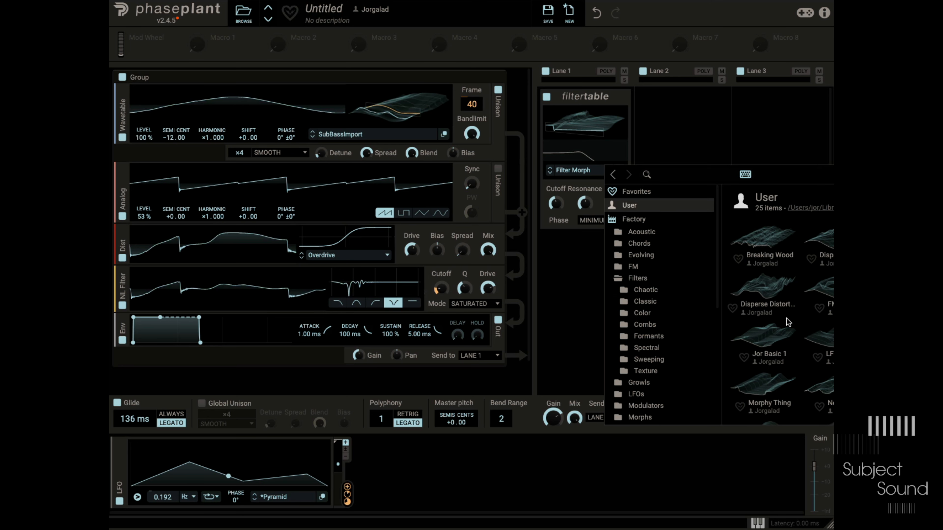
{"action": "scroll", "coordinate": [791, 321], "scroll_direction": "down", "scroll_amount": 4}
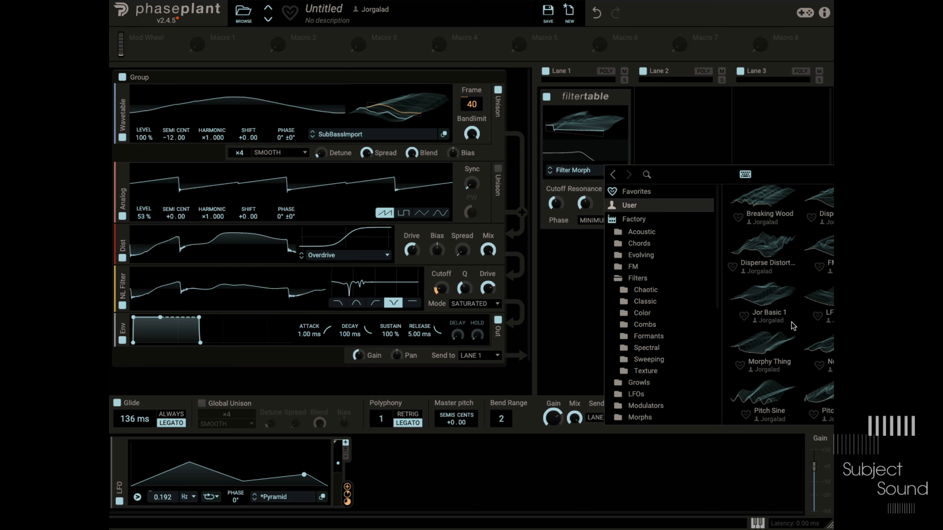
{"action": "scroll", "coordinate": [791, 321], "scroll_direction": "down", "scroll_amount": 3}
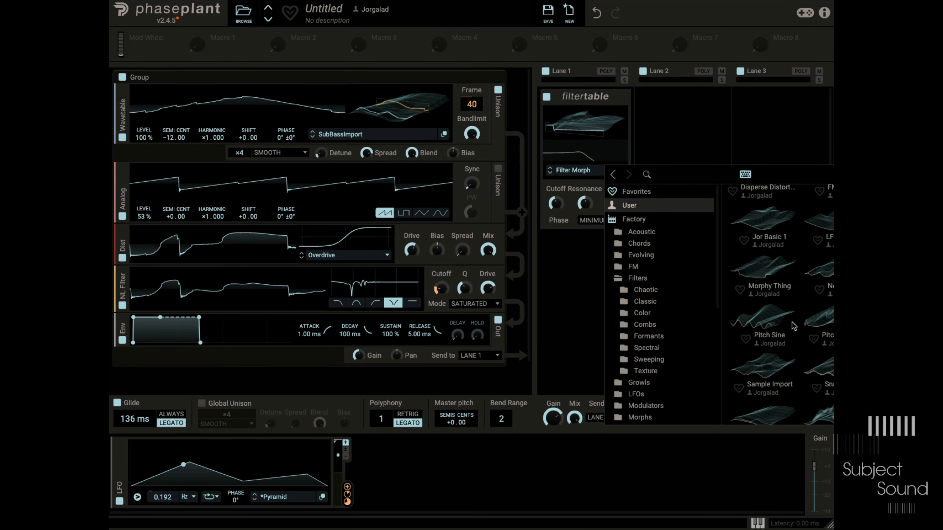
{"action": "scroll", "coordinate": [791, 322], "scroll_direction": "down", "scroll_amount": 2}
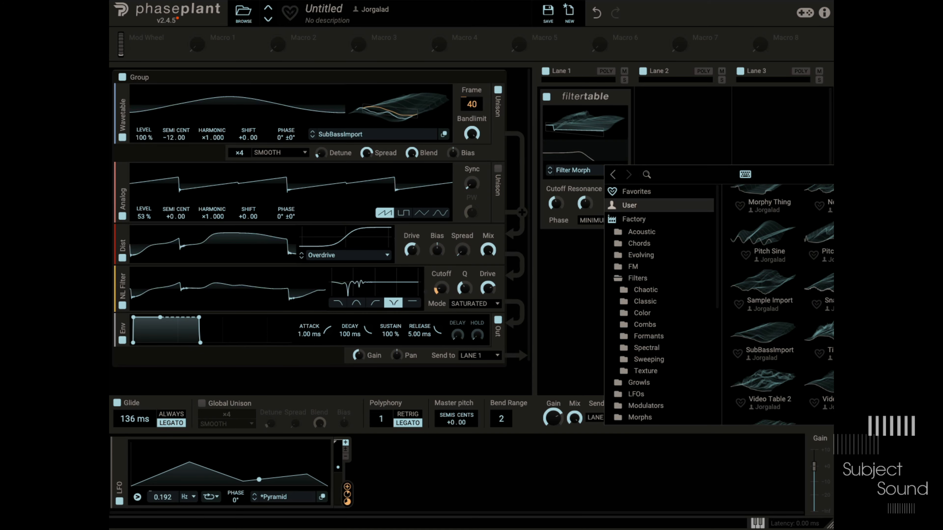
{"action": "scroll", "coordinate": [791, 321], "scroll_direction": "down", "scroll_amount": 2}
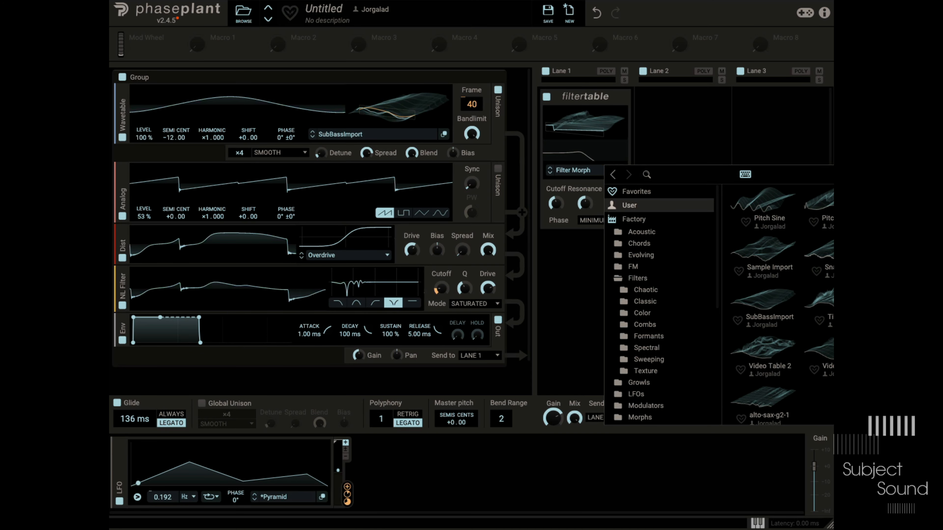
{"action": "left_click", "coordinate": [773, 312]}
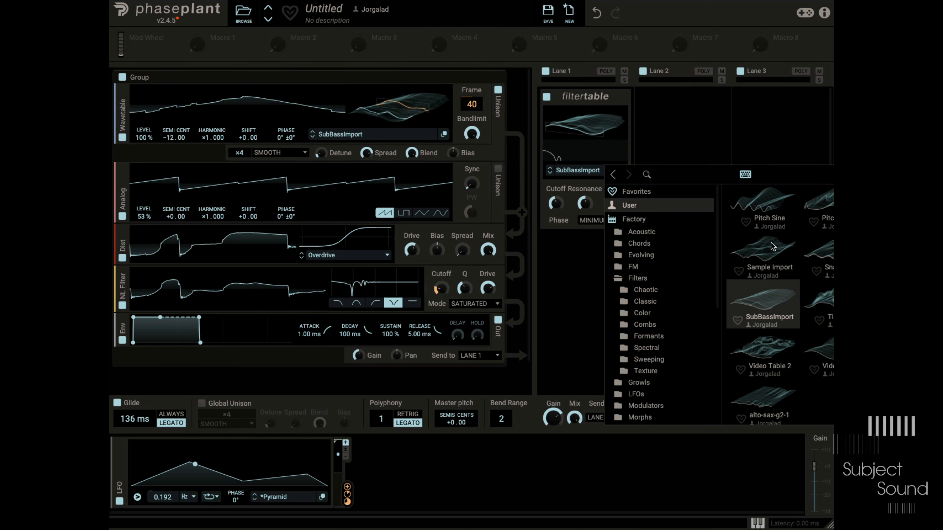
{"action": "left_click", "coordinate": [716, 130]}
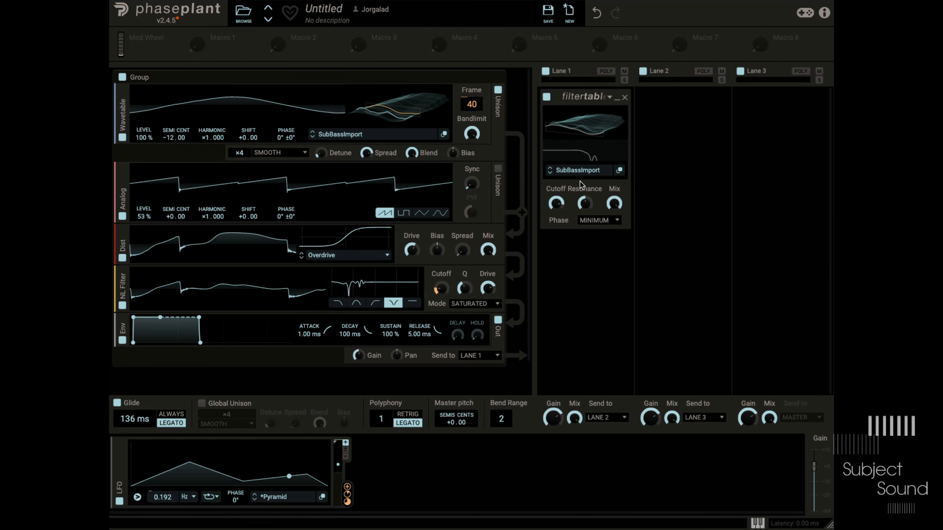
Set the Filter Table to frame 92, modulate that frame with a new Pyramid LFO, and bring its cutoff to about mid-range
{"action": "left_click_drag", "start_coordinate": [597, 132], "coordinate": [597, 93]}
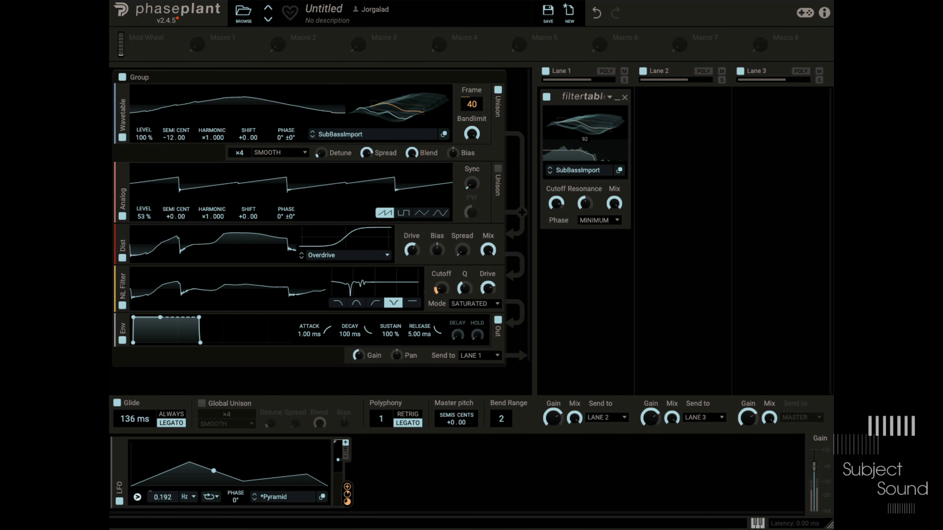
{"action": "left_click", "coordinate": [395, 485]}
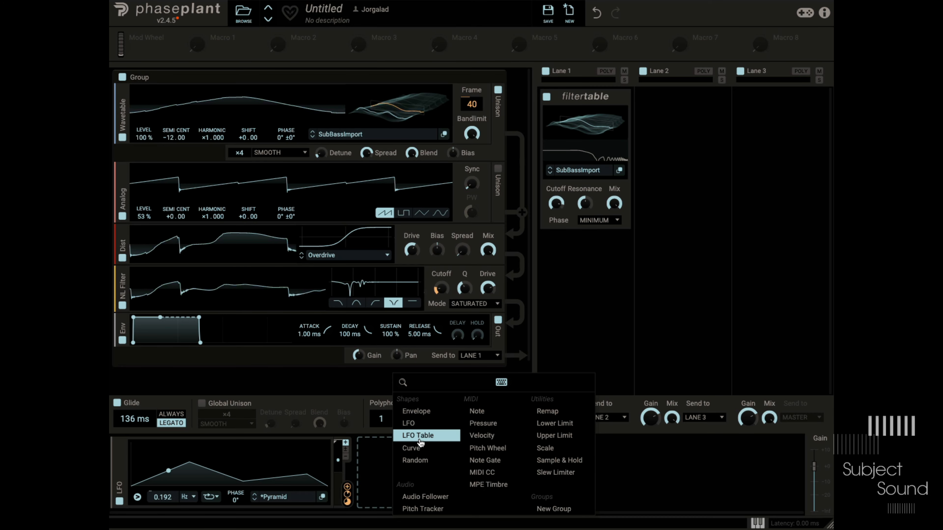
{"action": "left_click", "coordinate": [421, 428]}
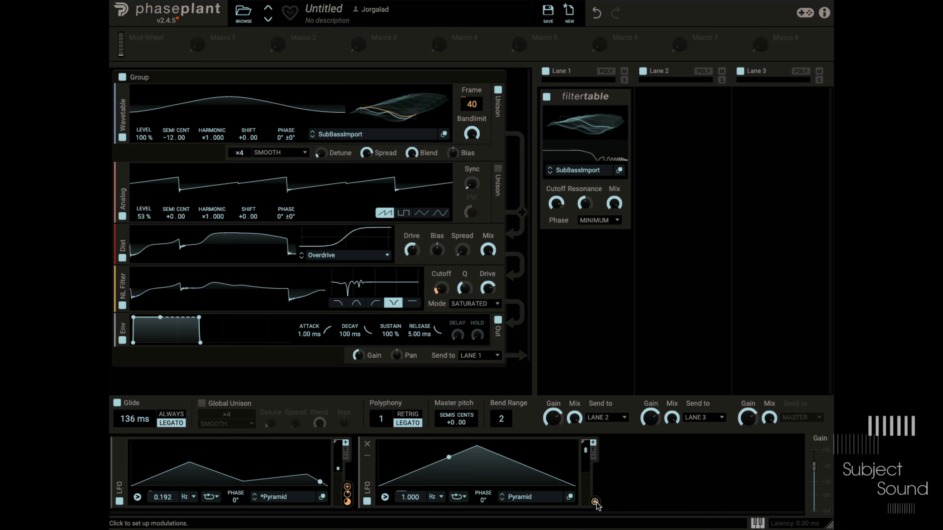
{"action": "left_click_drag", "start_coordinate": [594, 502], "coordinate": [586, 141]}
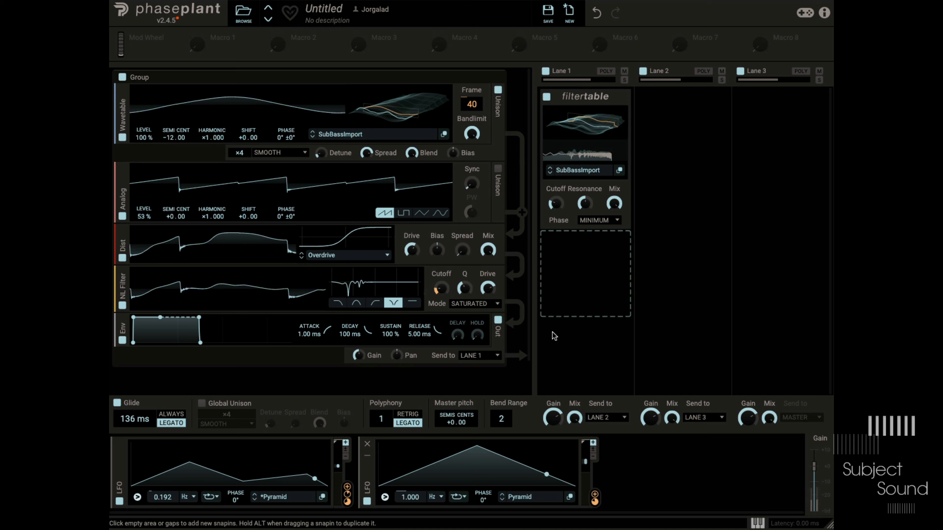
{"action": "left_click_drag", "start_coordinate": [554, 204], "coordinate": [554, 171]}
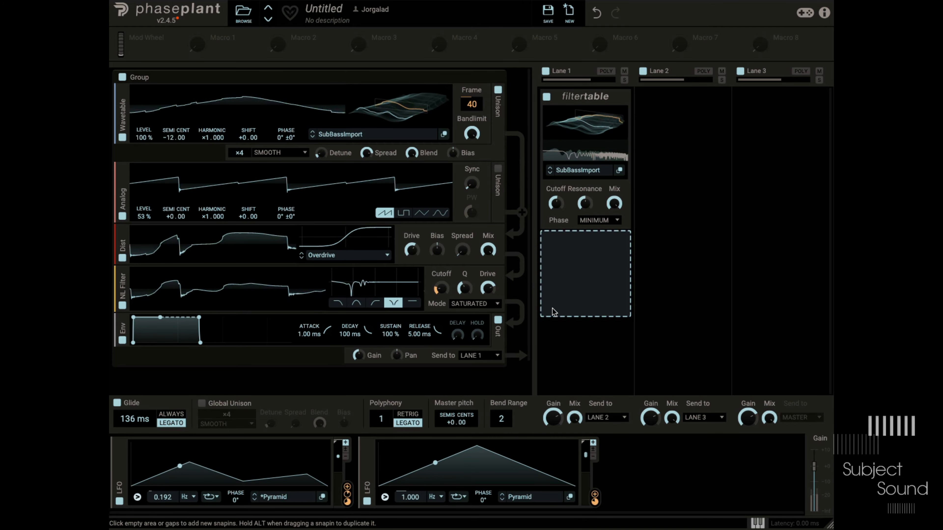
Add an LFO Table modulator, load the user wavetable SubBassImport into it, and assign it to the Filter Table's cutoff
{"action": "left_click", "coordinate": [585, 275]}
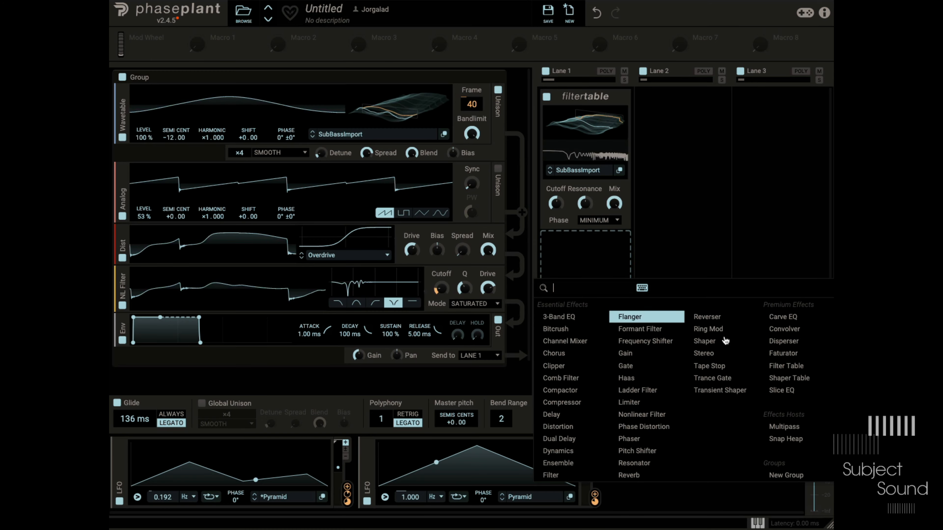
{"action": "left_click", "coordinate": [667, 201]}
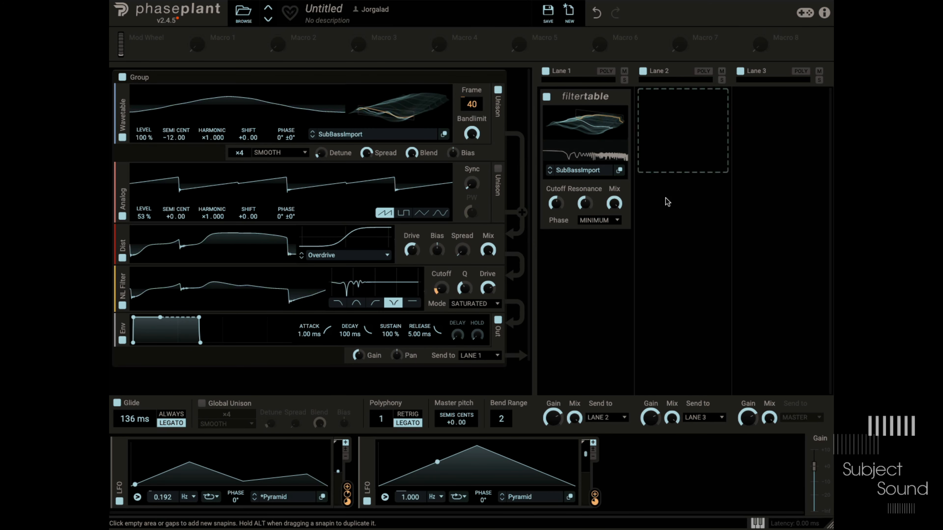
{"action": "left_click", "coordinate": [631, 467]}
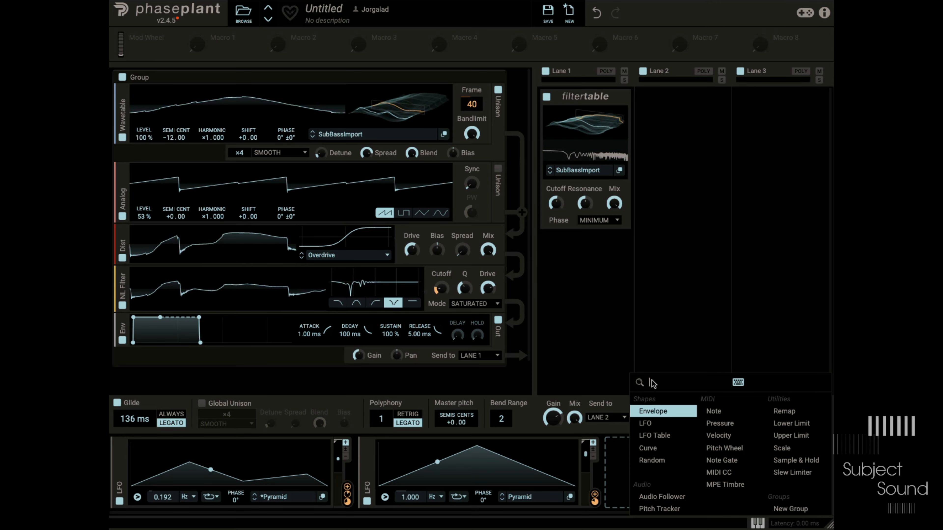
{"action": "left_click", "coordinate": [654, 435]}
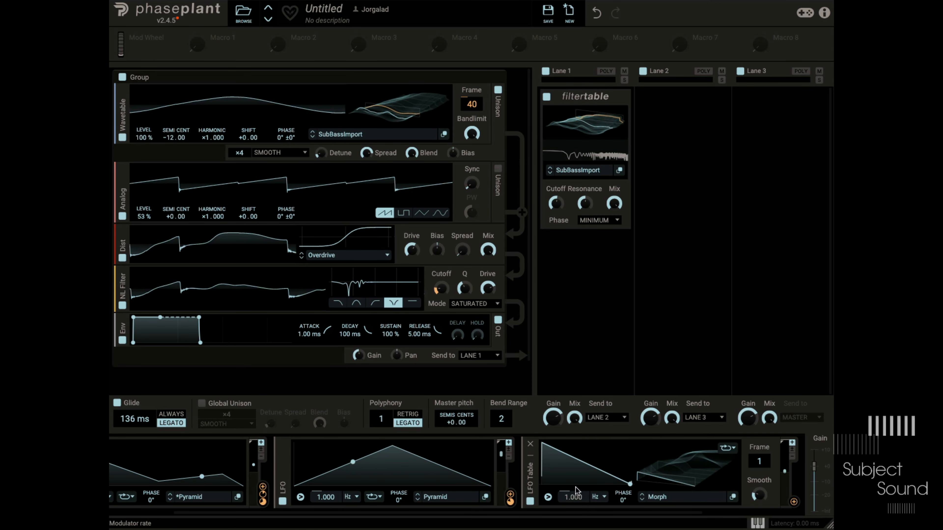
{"action": "left_click", "coordinate": [688, 499]}
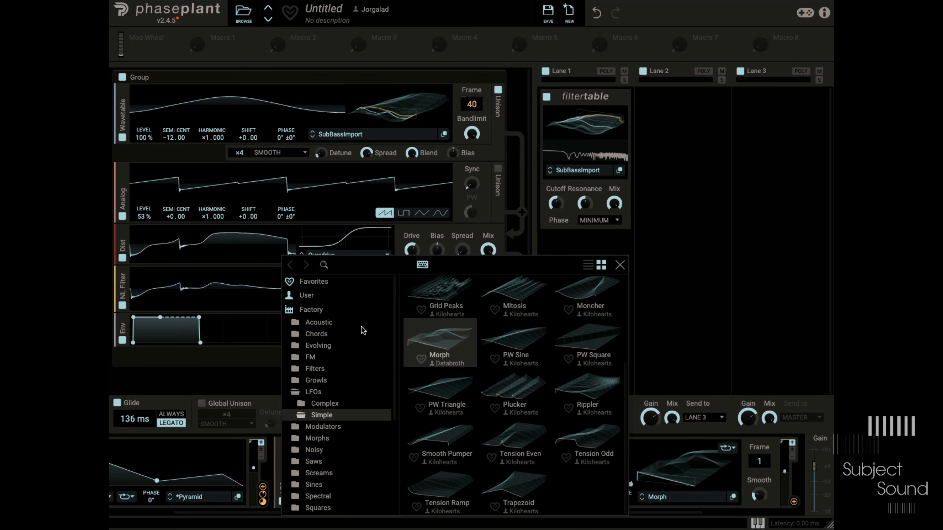
{"action": "left_click", "coordinate": [306, 295]}
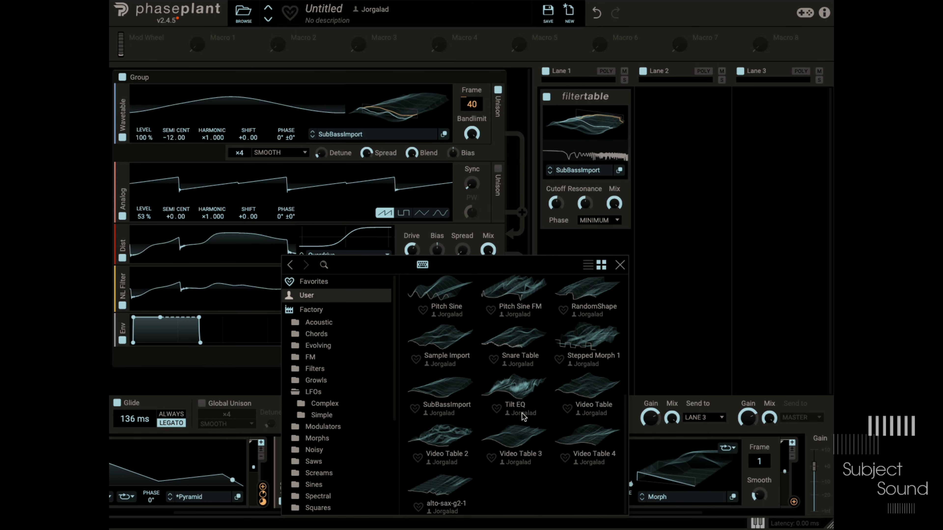
{"action": "left_click", "coordinate": [477, 383]}
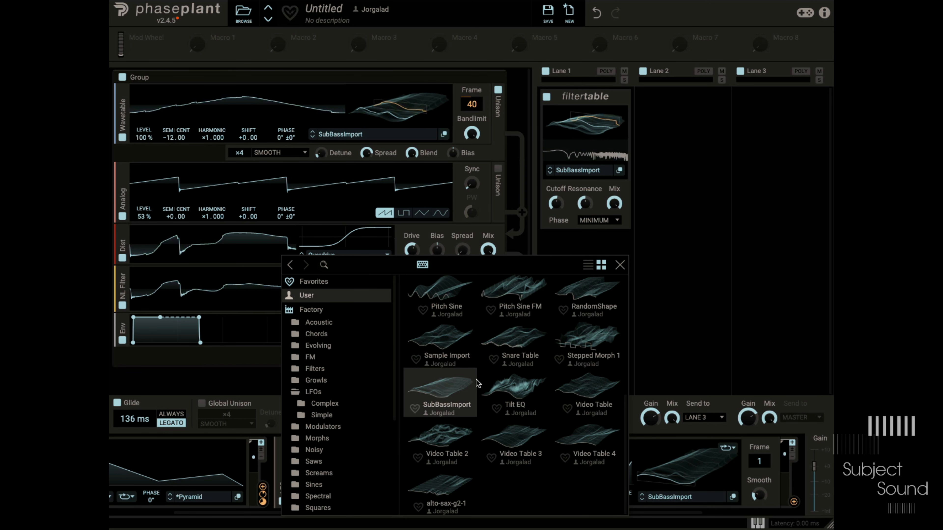
{"action": "left_click", "coordinate": [700, 275]}
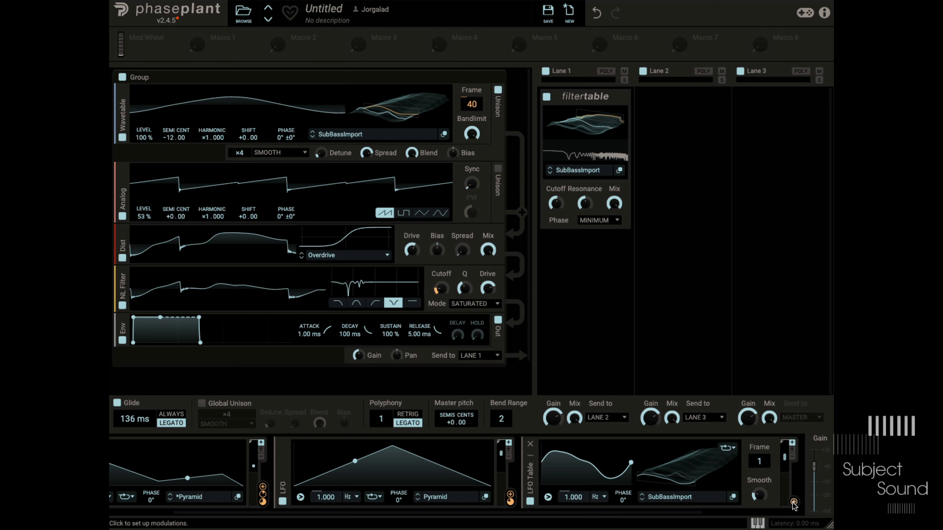
{"action": "left_click_drag", "start_coordinate": [793, 504], "coordinate": [557, 214]}
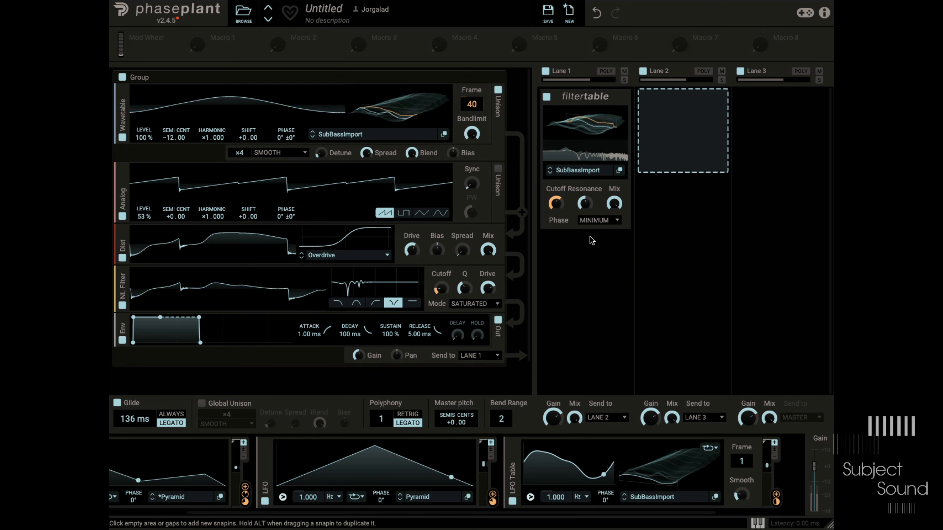
Add a Faturator effect to Lane 1 and place it above the Filter Table
{"action": "left_click", "coordinate": [600, 260]}
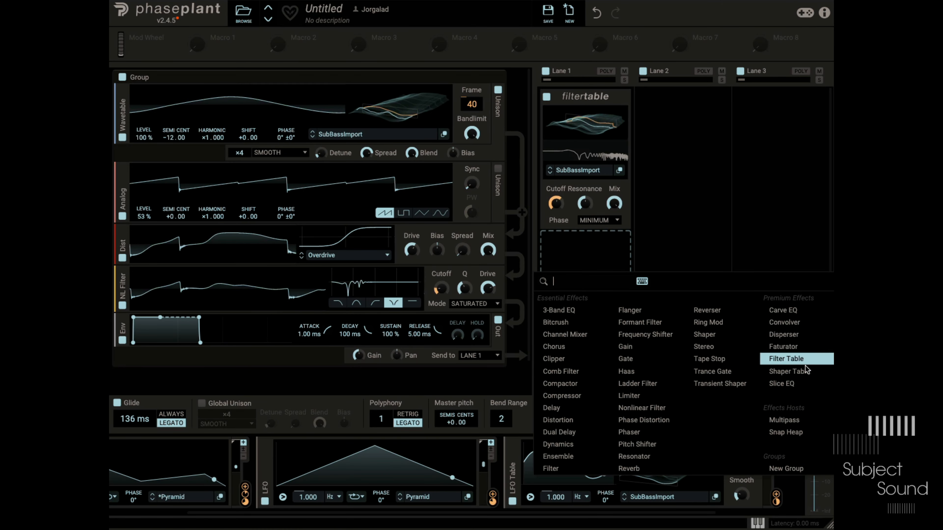
{"action": "left_click", "coordinate": [783, 346]}
{"action": "left_click_drag", "start_coordinate": [597, 260], "coordinate": [596, 118]}
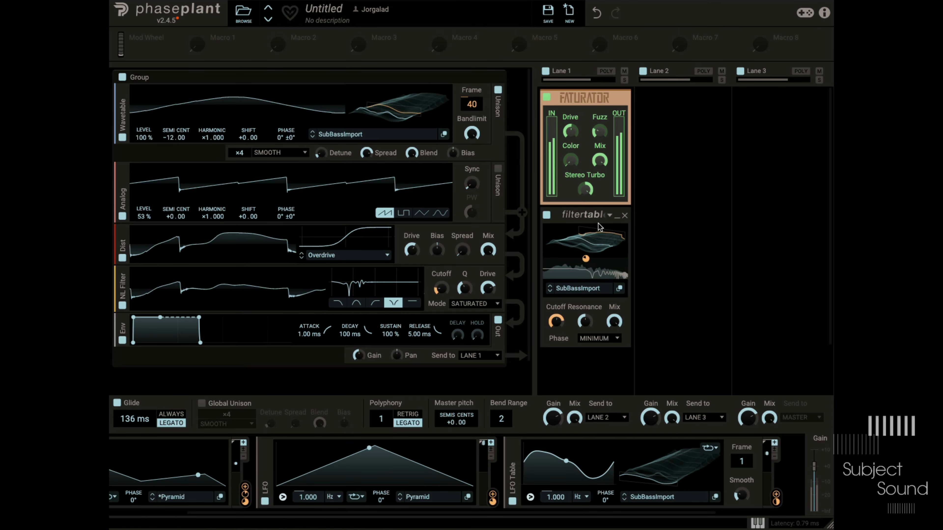
Edit the oscillator's SubBassImport wavetable with a Self FM effect, varying its amount across points at frames 28, 71, 117 and 162
{"action": "left_click", "coordinate": [444, 134]}
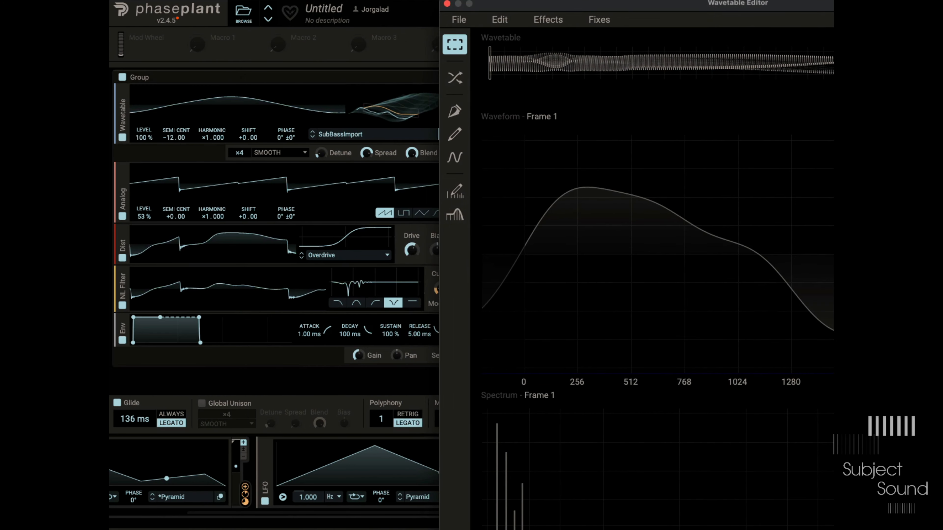
{"action": "left_click_drag", "start_coordinate": [737, 3], "coordinate": [942, 0]}
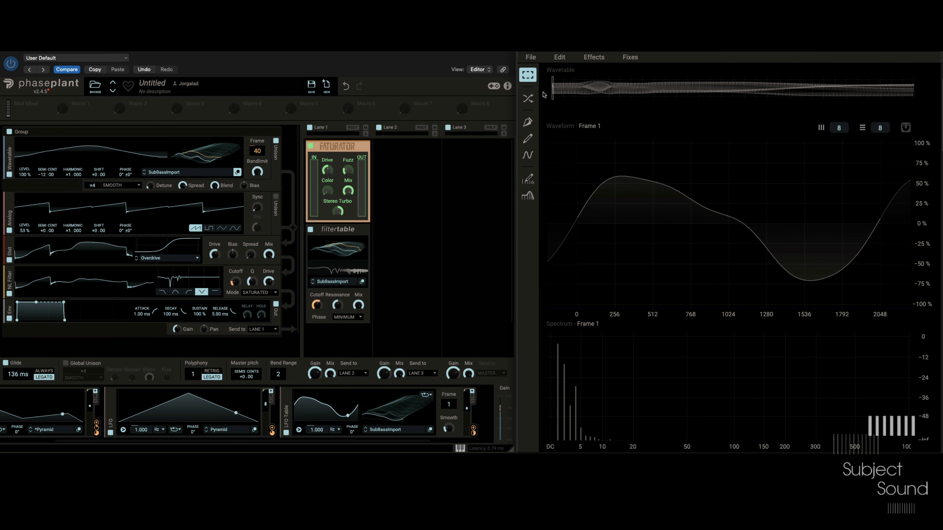
{"action": "left_click", "coordinate": [608, 56]}
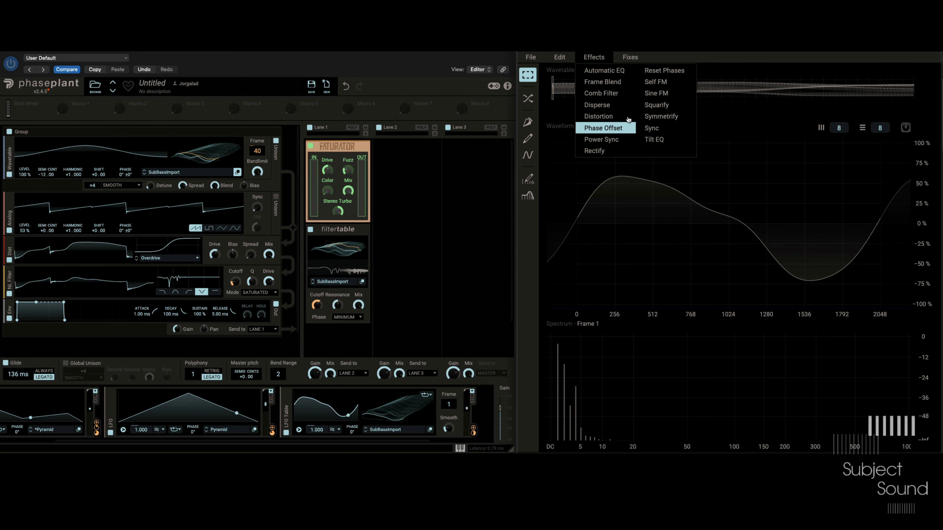
{"action": "left_click", "coordinate": [660, 82]}
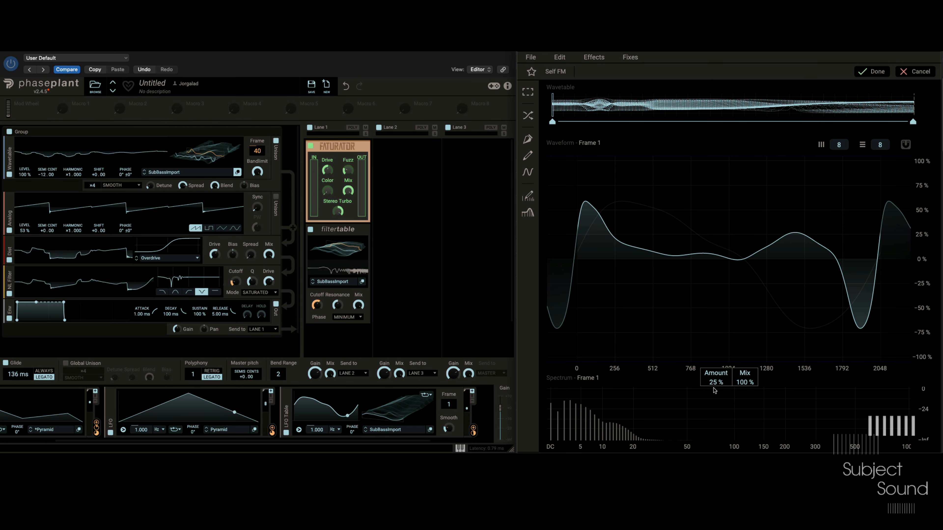
{"action": "left_click", "coordinate": [591, 104]}
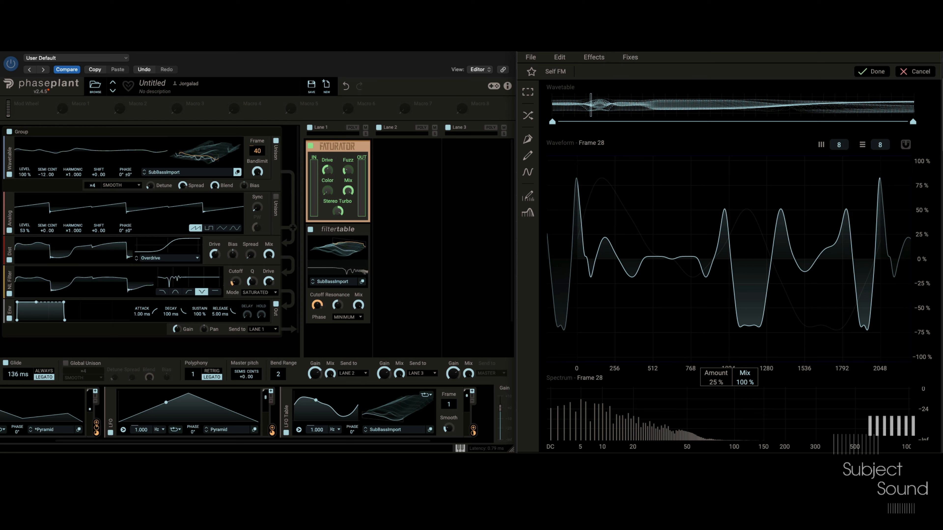
{"action": "mouse_move", "coordinate": [714, 382]}
{"action": "left_mouse_down"}
{"action": "mouse_move", "coordinate": [715, 410]}
{"action": "mouse_move", "coordinate": [717, 369]}
{"action": "mouse_move", "coordinate": [746, 396]}
{"action": "mouse_move", "coordinate": [717, 371]}
{"action": "left_mouse_up"}
{"action": "left_click", "coordinate": [652, 106]}
{"action": "left_click", "coordinate": [717, 106]}
{"action": "left_click", "coordinate": [780, 124]}
{"action": "left_click", "coordinate": [871, 71]}
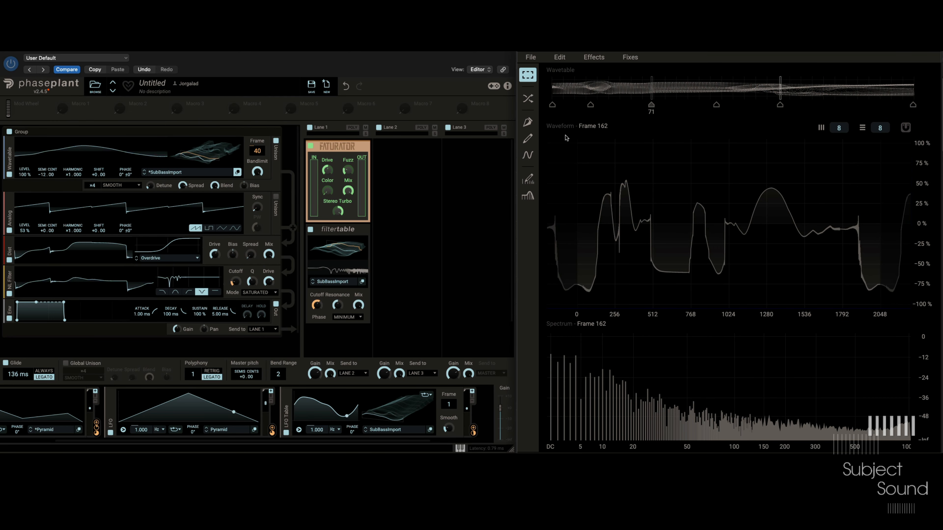
Morph the wavetable linearly between its first and last frames, keeping frames 28, 71, 117 and 162 as morph points
{"action": "left_click", "coordinate": [527, 98]}
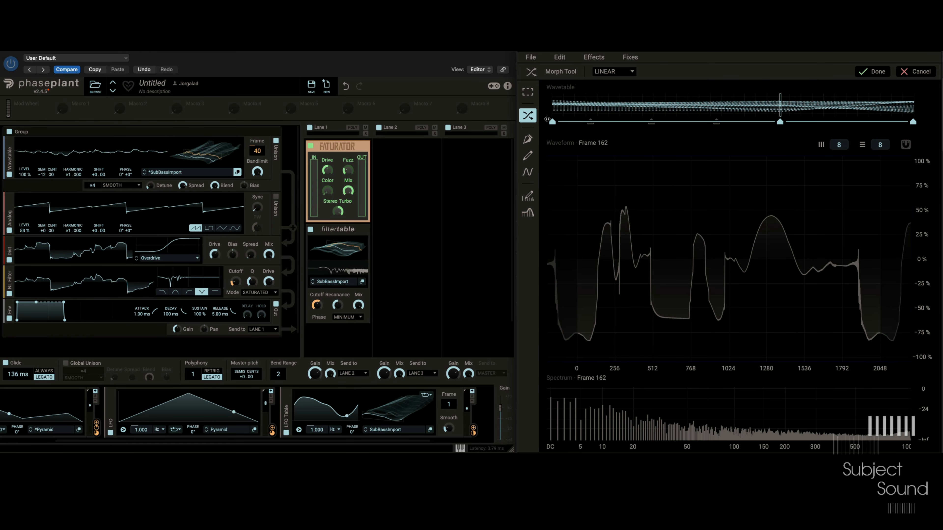
{"action": "left_click", "coordinate": [590, 122]}
{"action": "left_click", "coordinate": [650, 122]}
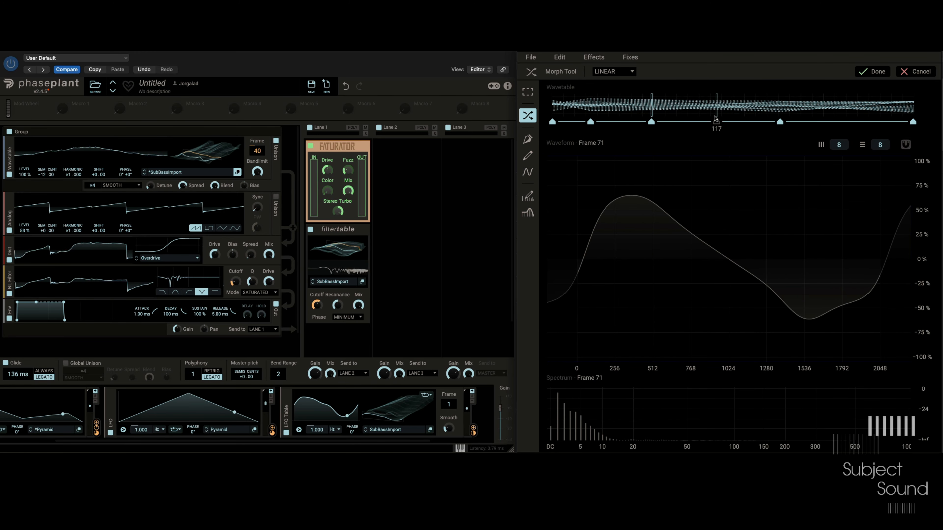
{"action": "left_click", "coordinate": [715, 122]}
{"action": "left_click", "coordinate": [872, 76]}
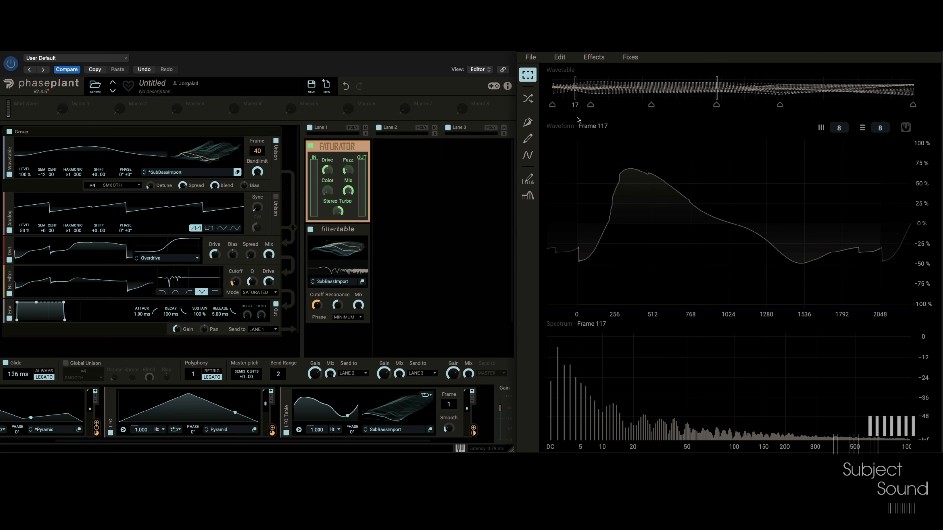
Remove the LFO modulation from the wavetable oscillator's Frame
{"action": "right_click", "coordinate": [261, 153]}
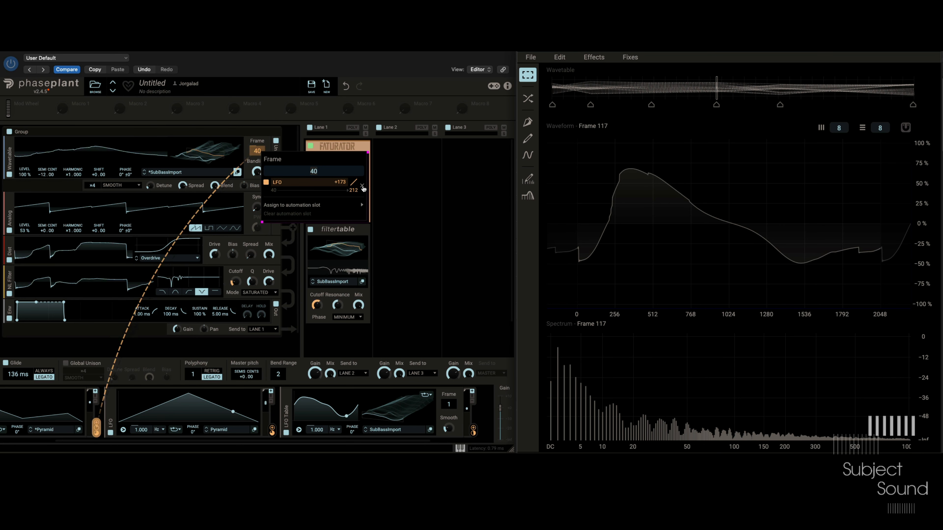
{"action": "left_click", "coordinate": [361, 188]}
{"action": "left_click", "coordinate": [215, 219]}
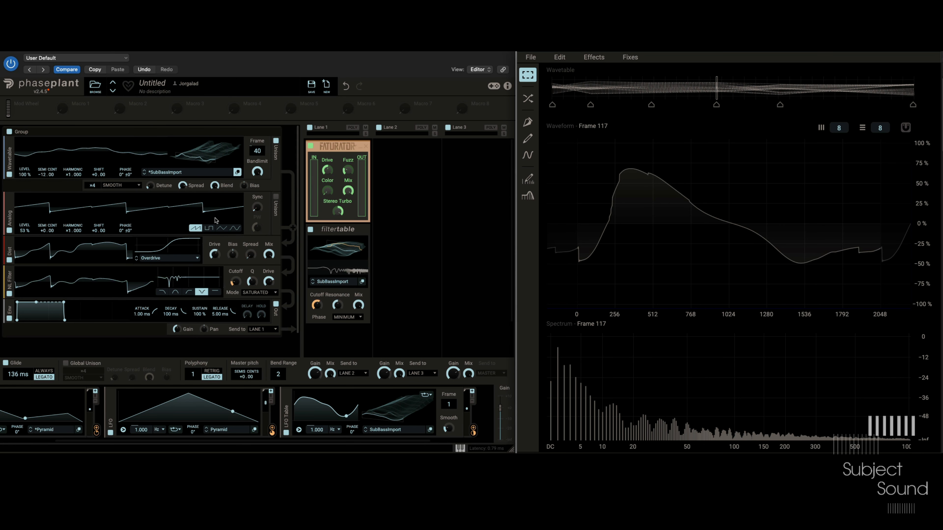
Bypass Faturator, the Analog oscillator, Distortion, Nonlinear Filter and Filter Table, and scan the wavetable oscillator's frames, ending at frame 2
{"action": "left_click", "coordinate": [310, 145]}
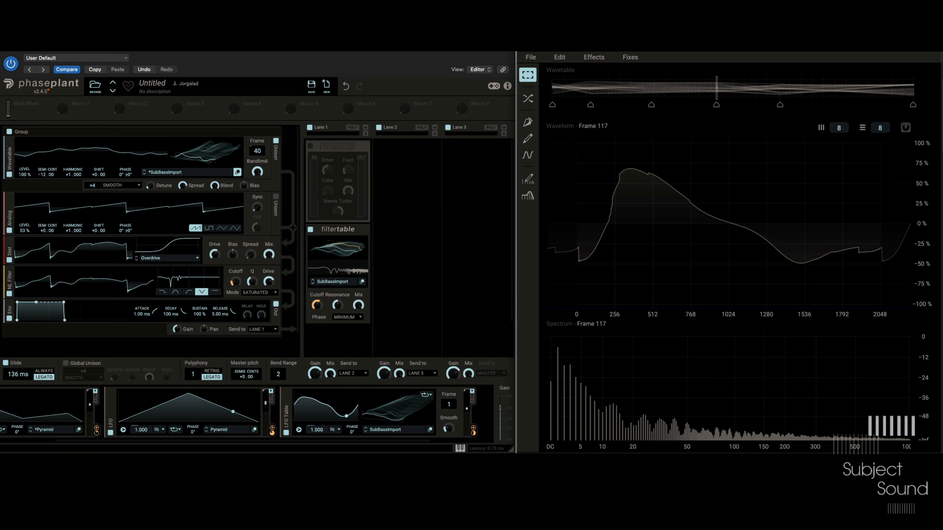
{"action": "left_click", "coordinate": [9, 232]}
{"action": "left_click", "coordinate": [9, 260]}
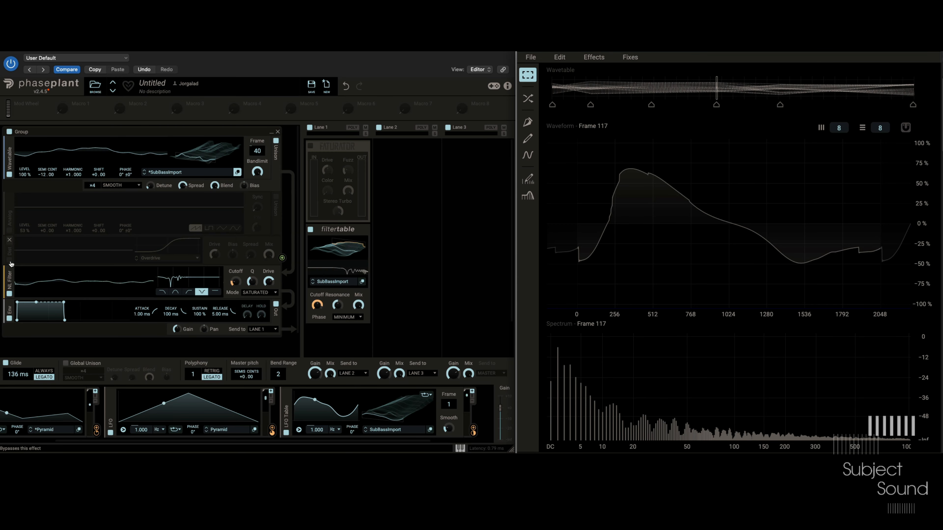
{"action": "left_click", "coordinate": [10, 293]}
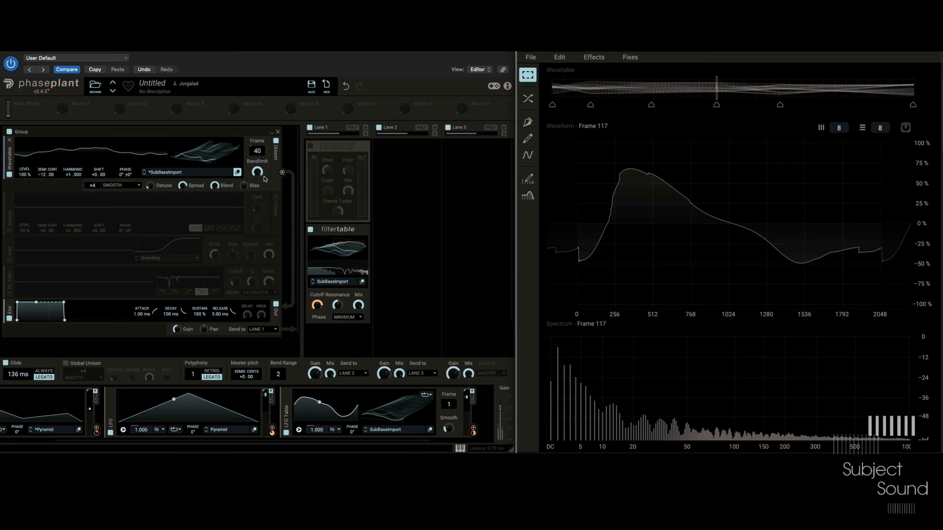
{"action": "left_click_drag", "start_coordinate": [258, 150], "coordinate": [258, 96]}
{"action": "left_click", "coordinate": [310, 229]}
{"action": "left_click_drag", "start_coordinate": [257, 152], "coordinate": [256, 197]}
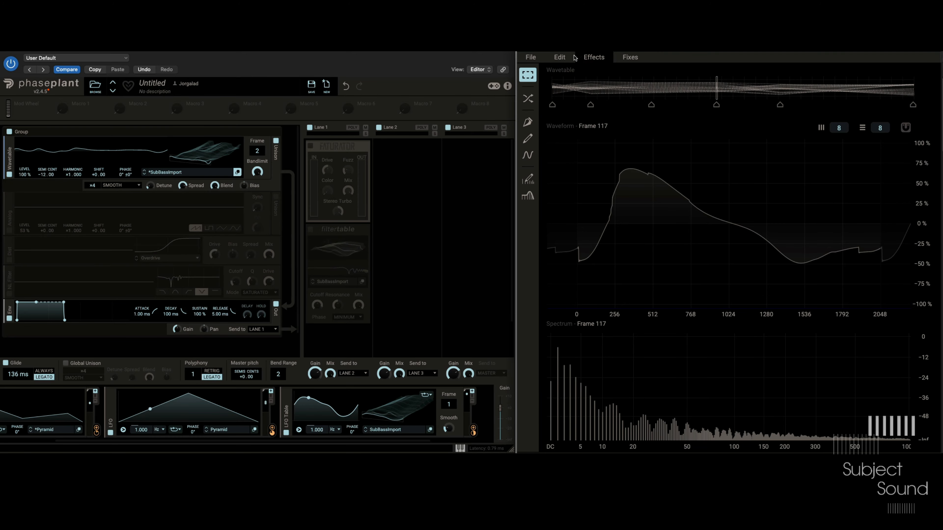
Start an Overdrive Distortion effect on the wavetable with 12.04 dB of drive and set its Mix to 0%
{"action": "left_click", "coordinate": [594, 57]}
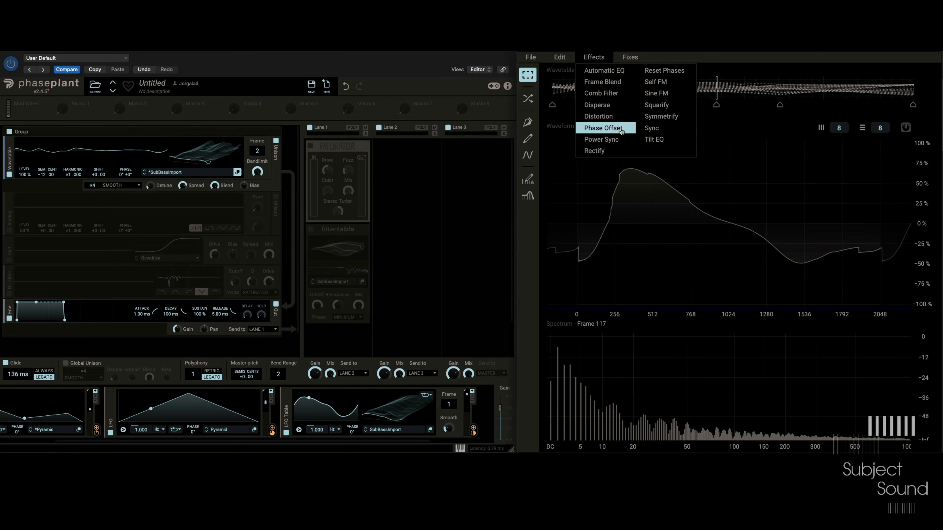
{"action": "left_click", "coordinate": [598, 116]}
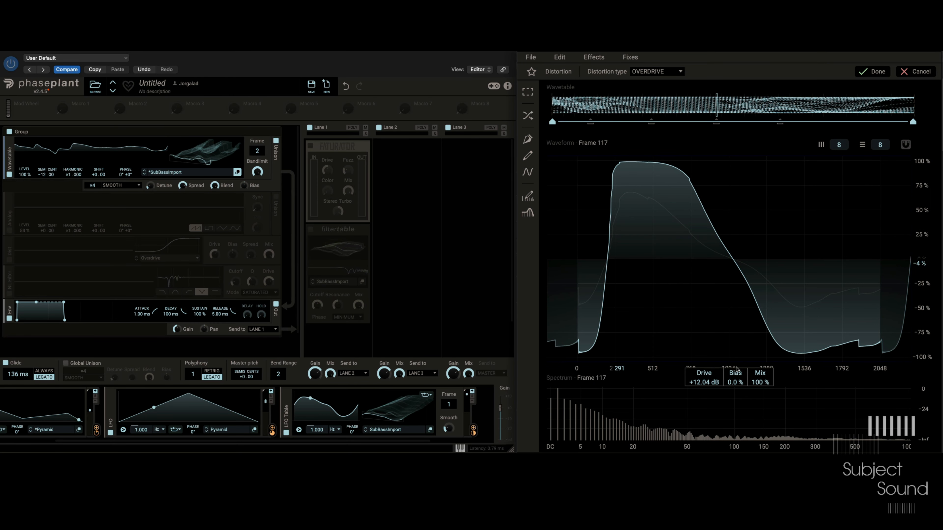
{"action": "left_click_drag", "start_coordinate": [758, 382], "coordinate": [758, 426]}
{"action": "double_click", "coordinate": [759, 385]}
{"action": "type", "text": "0"}
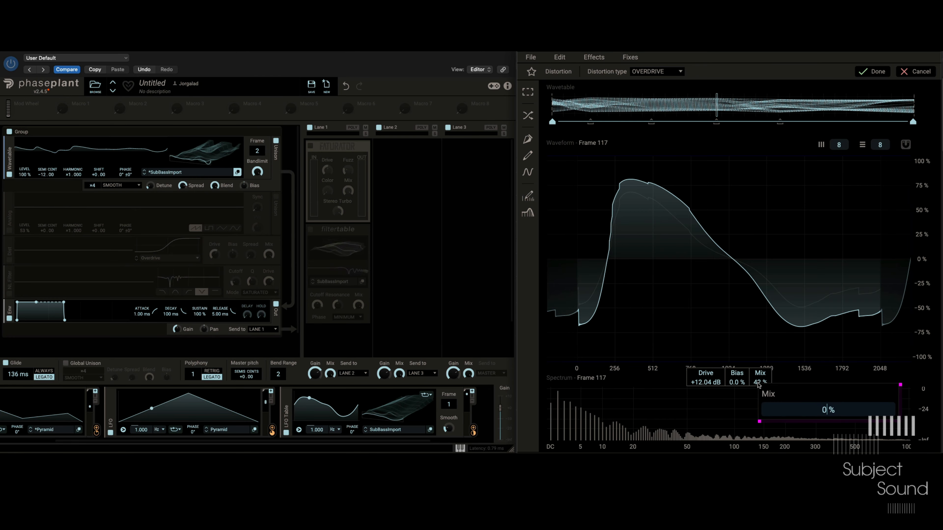
{"action": "key", "text": "Return"}
Add Distortion points at frames 28 and 71, raising the Mix slightly at frame 28 and setting it to 60% at frame 71
{"action": "left_click_drag", "start_coordinate": [594, 127], "coordinate": [590, 125]}
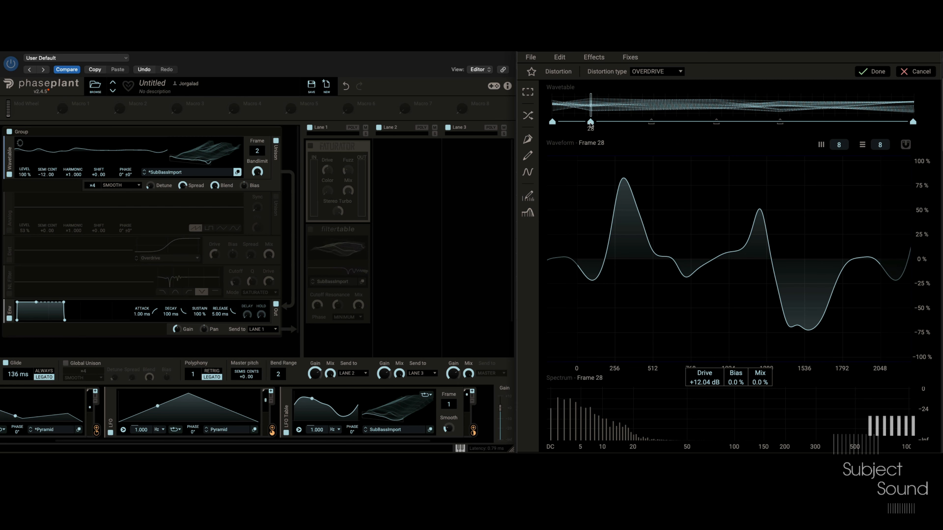
{"action": "left_click_drag", "start_coordinate": [764, 383], "coordinate": [763, 376]}
{"action": "left_click_drag", "start_coordinate": [665, 132], "coordinate": [653, 124]}
{"action": "double_click", "coordinate": [761, 380]}
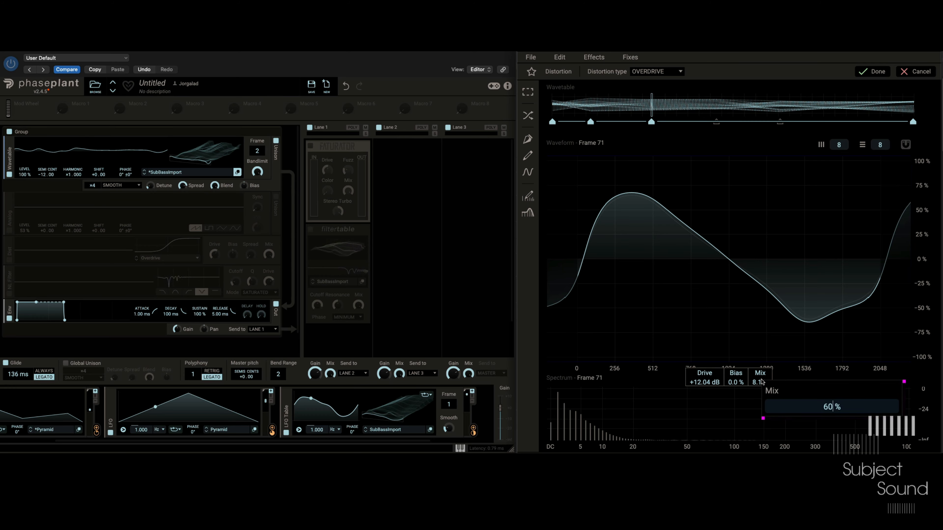
{"action": "type", "text": "60"}
{"action": "key", "text": "Return"}
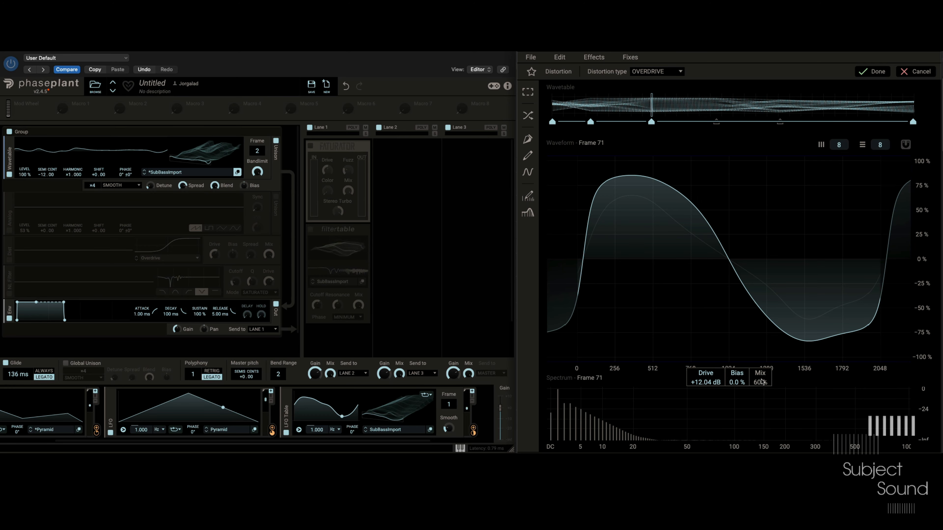
Add a Distortion point at frame 117 with 0% Mix and apply the effect to the wavetable
{"action": "left_click", "coordinate": [716, 122]}
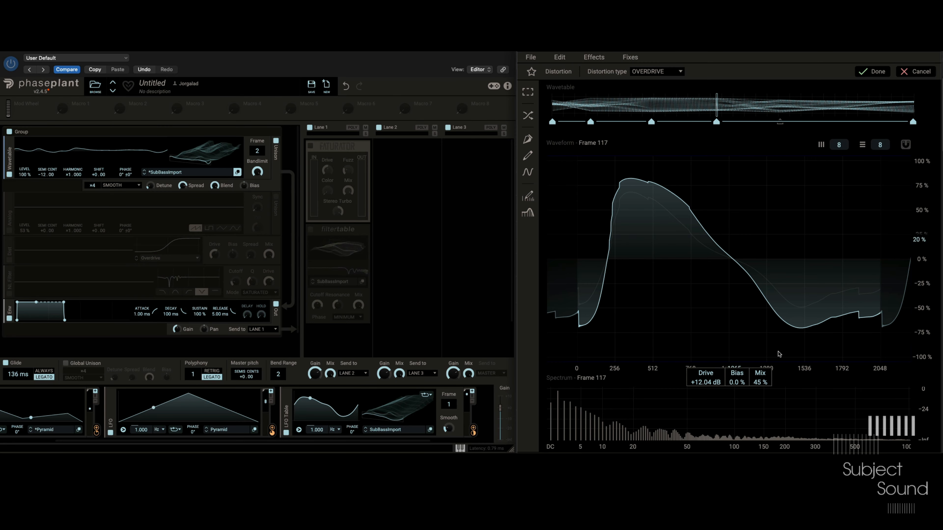
{"action": "double_click", "coordinate": [761, 385]}
{"action": "type", "text": "0"}
{"action": "key", "text": "Return"}
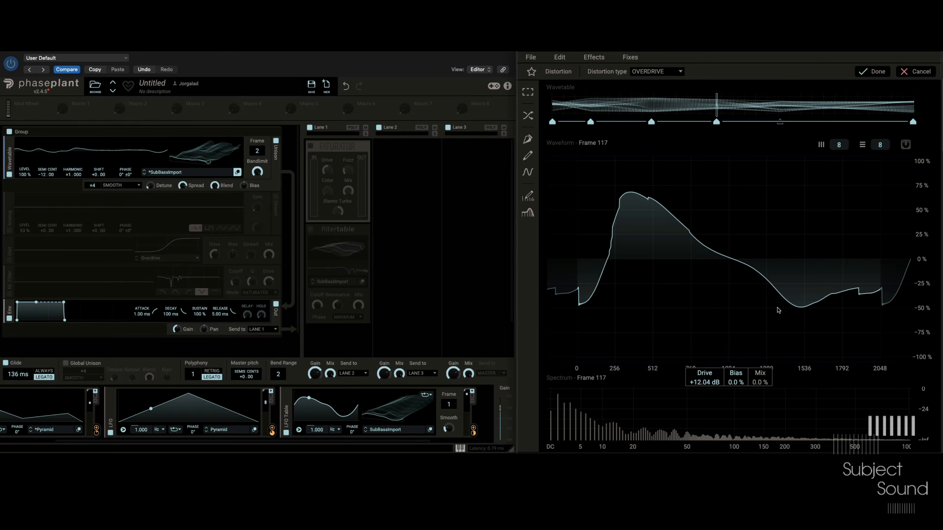
{"action": "left_click", "coordinate": [871, 72]}
Morph the wavetable linearly again, using only frames 28, 71 and 117 as intermediate morph points
{"action": "left_click", "coordinate": [552, 105]}
{"action": "left_click", "coordinate": [527, 99]}
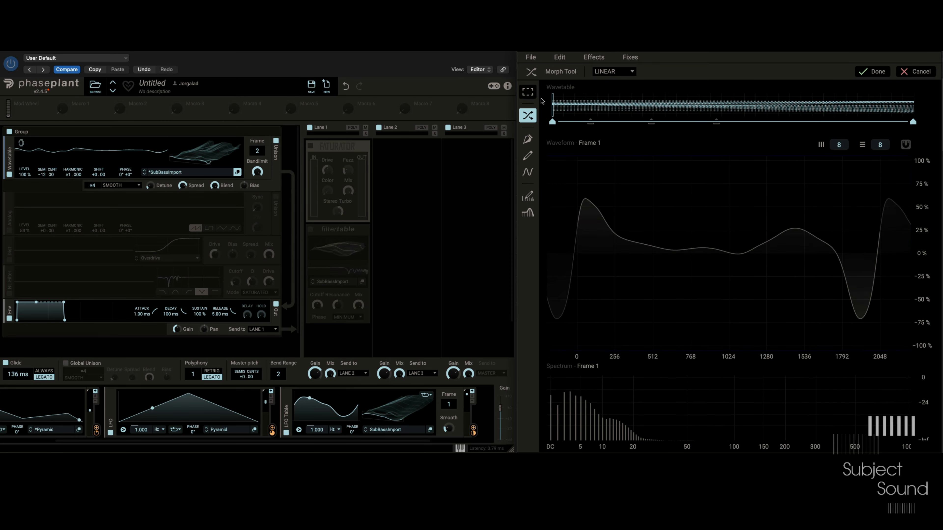
{"action": "left_click", "coordinate": [590, 122]}
{"action": "left_click", "coordinate": [651, 122]}
{"action": "left_click", "coordinate": [716, 122]}
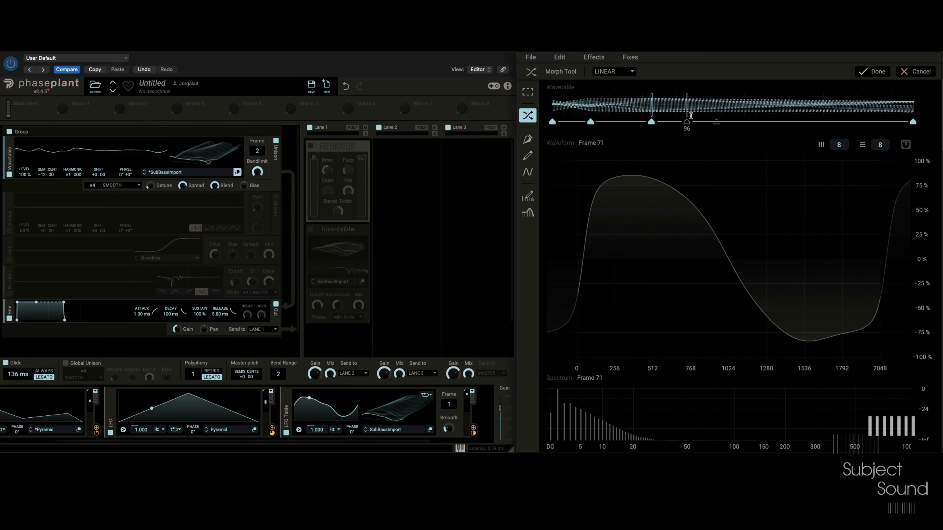
{"action": "left_click", "coordinate": [872, 71]}
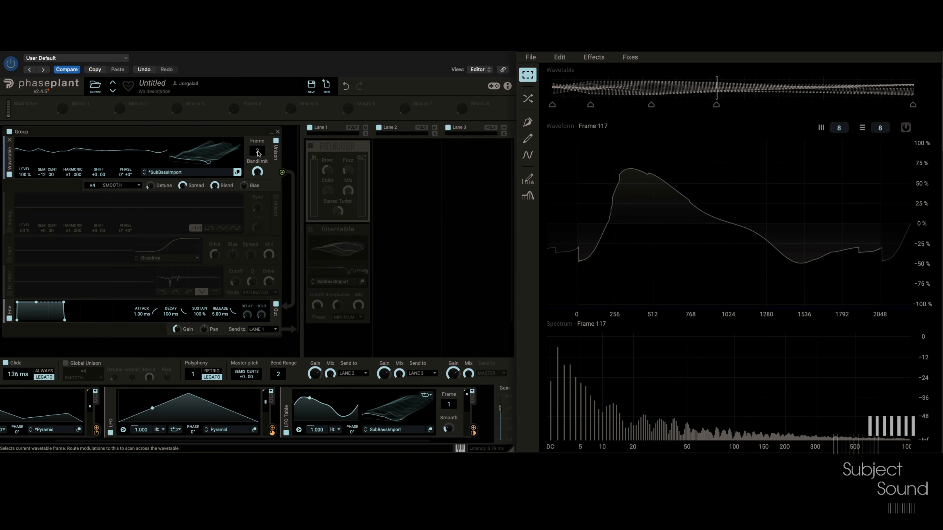
Scan the wavetable oscillator up to frame 177, and apply Normalize RMS and Align Fundamentals to the wavetable
{"action": "left_click_drag", "start_coordinate": [253, 154], "coordinate": [259, 150]}
{"action": "left_click", "coordinate": [629, 58]}
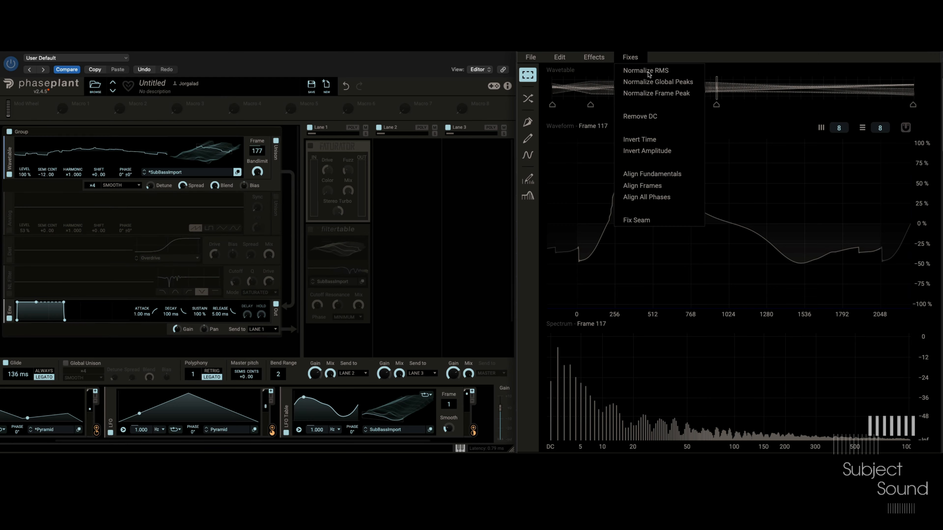
{"action": "left_click", "coordinate": [665, 71]}
{"action": "left_click", "coordinate": [637, 59]}
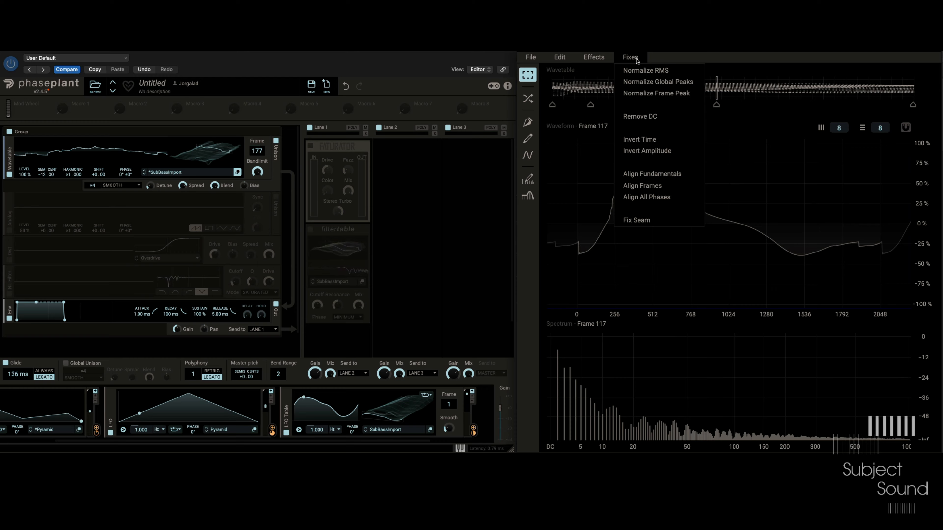
{"action": "left_click", "coordinate": [674, 176]}
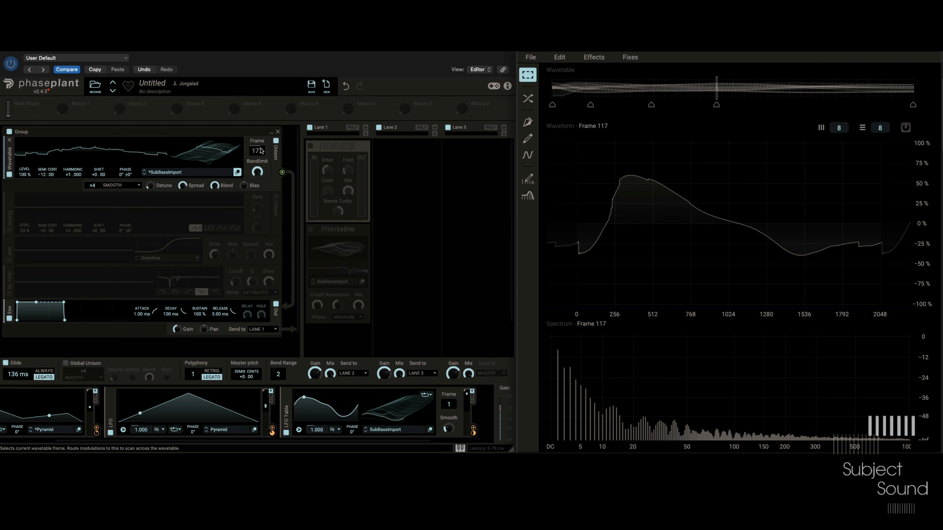
Set the wavetable oscillator to frame 223 and re-enable Distortion and Nonlinear Filter, keeping the Analog oscillator bypassed
{"action": "left_click_drag", "start_coordinate": [259, 156], "coordinate": [261, 149]}
{"action": "left_click", "coordinate": [10, 231]}
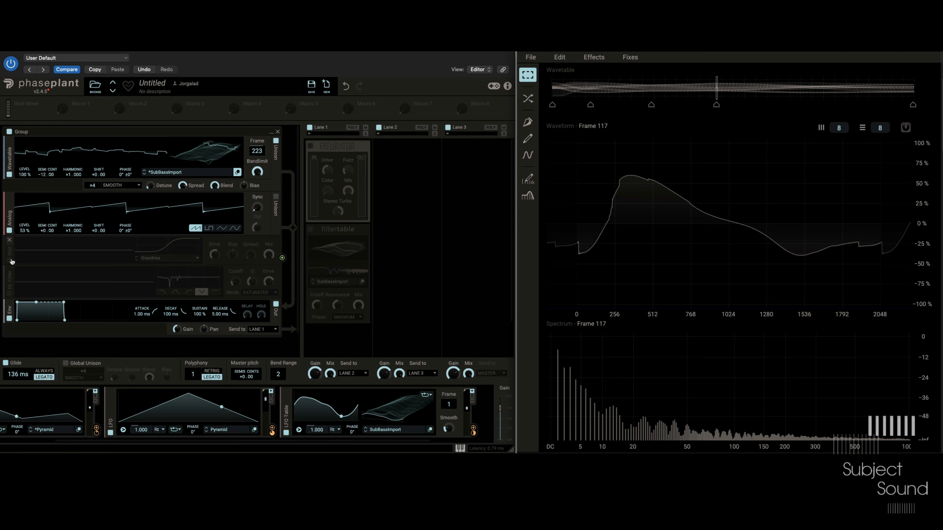
{"action": "left_click", "coordinate": [10, 260]}
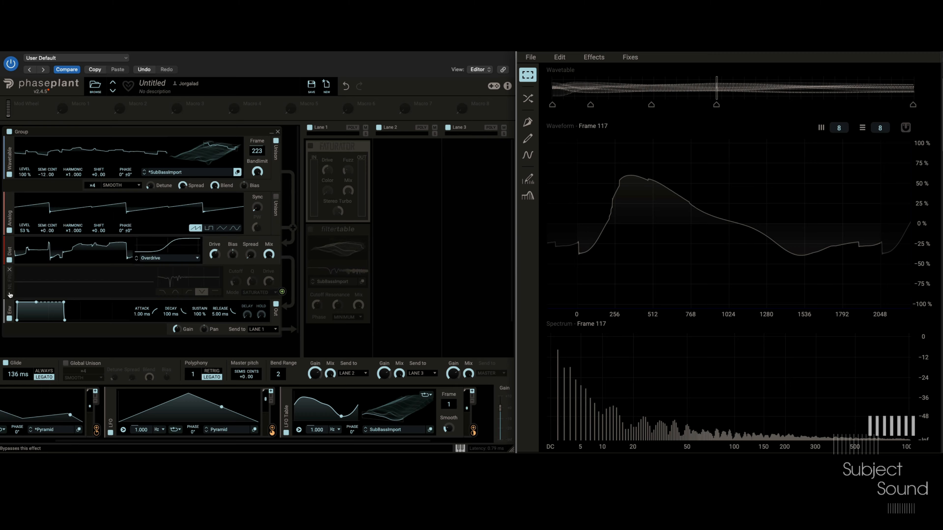
{"action": "left_click", "coordinate": [10, 293]}
{"action": "left_click", "coordinate": [9, 230]}
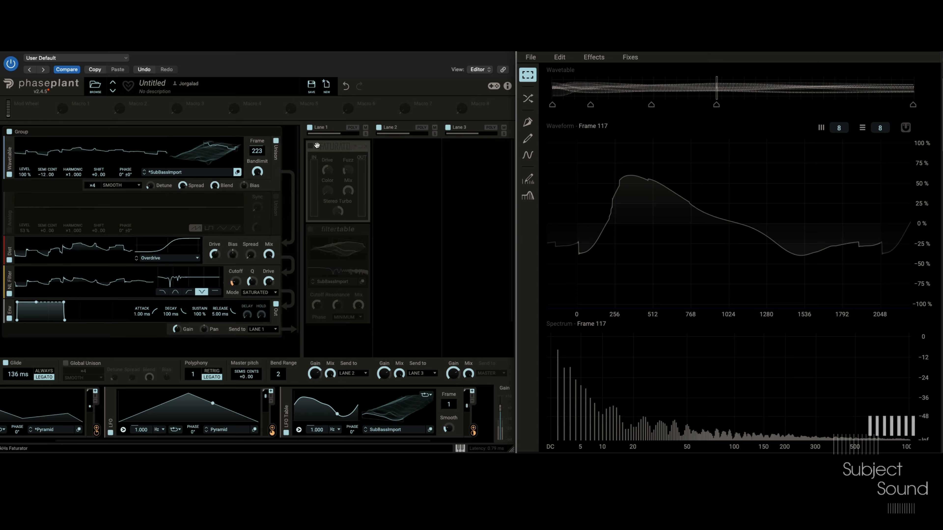